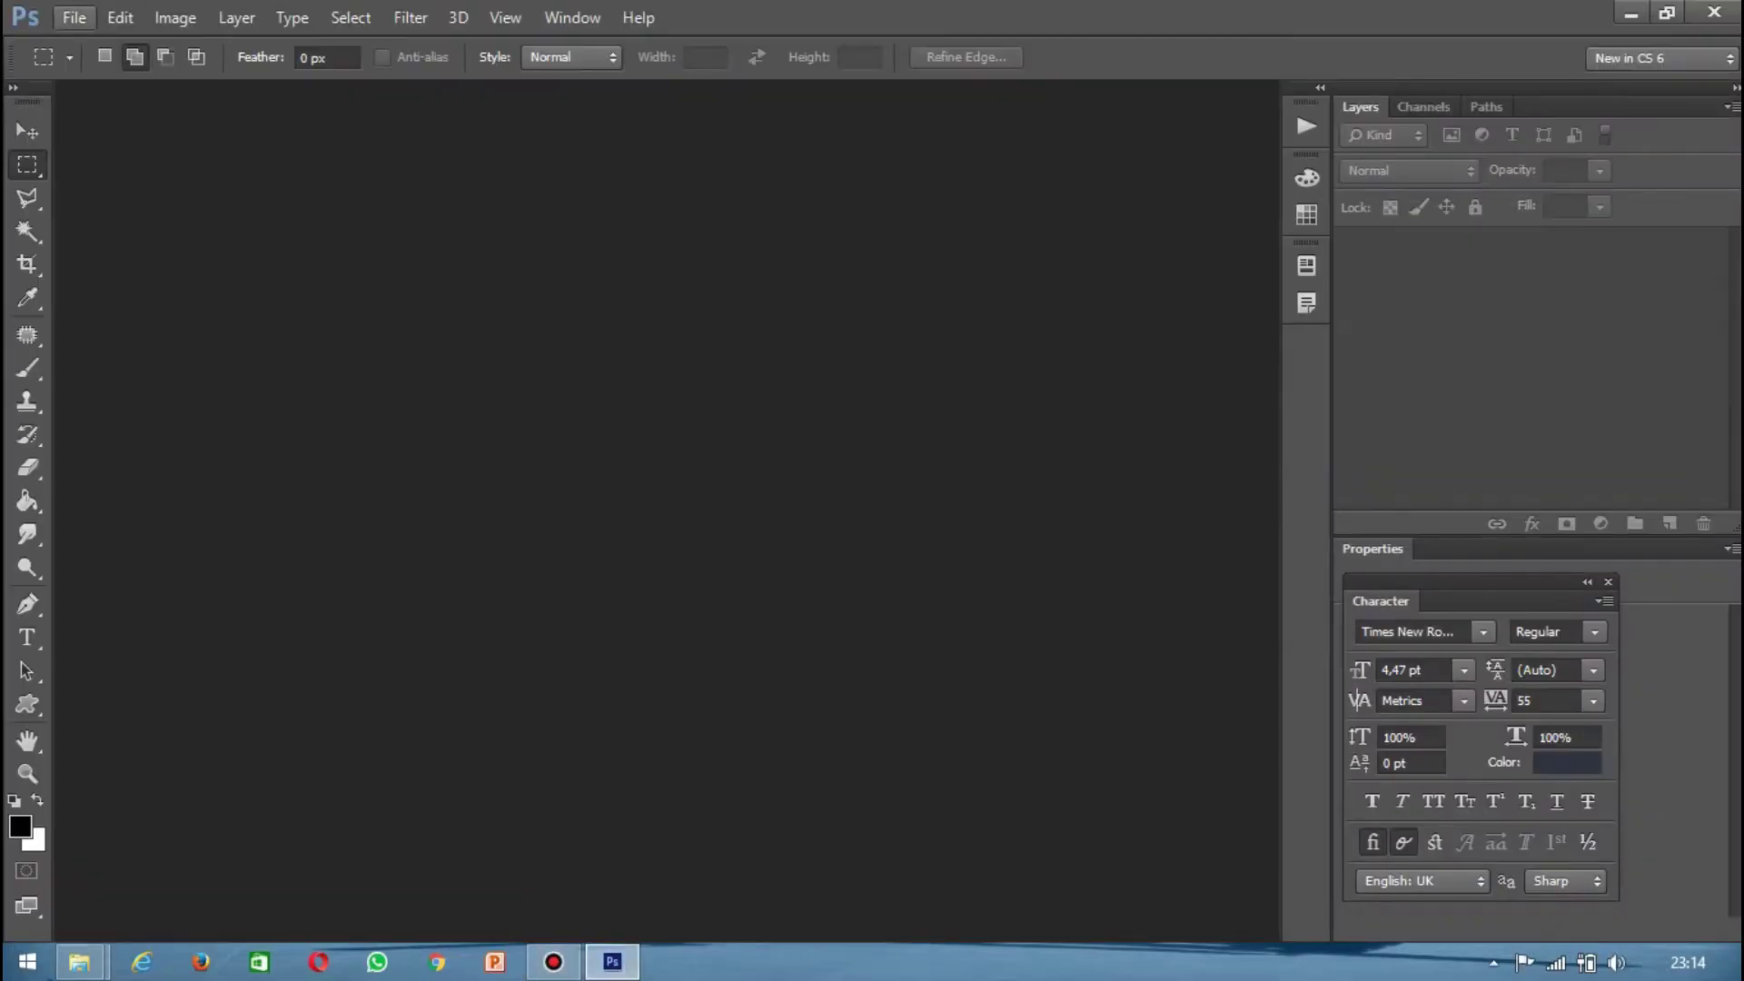
Step: Open the Kawasaki dirt bike PNG and yamaha-new-vixion-2013.jpg together from E:\DATAKU\DATA EDITING
left_click(74, 17)
left_click(97, 66)
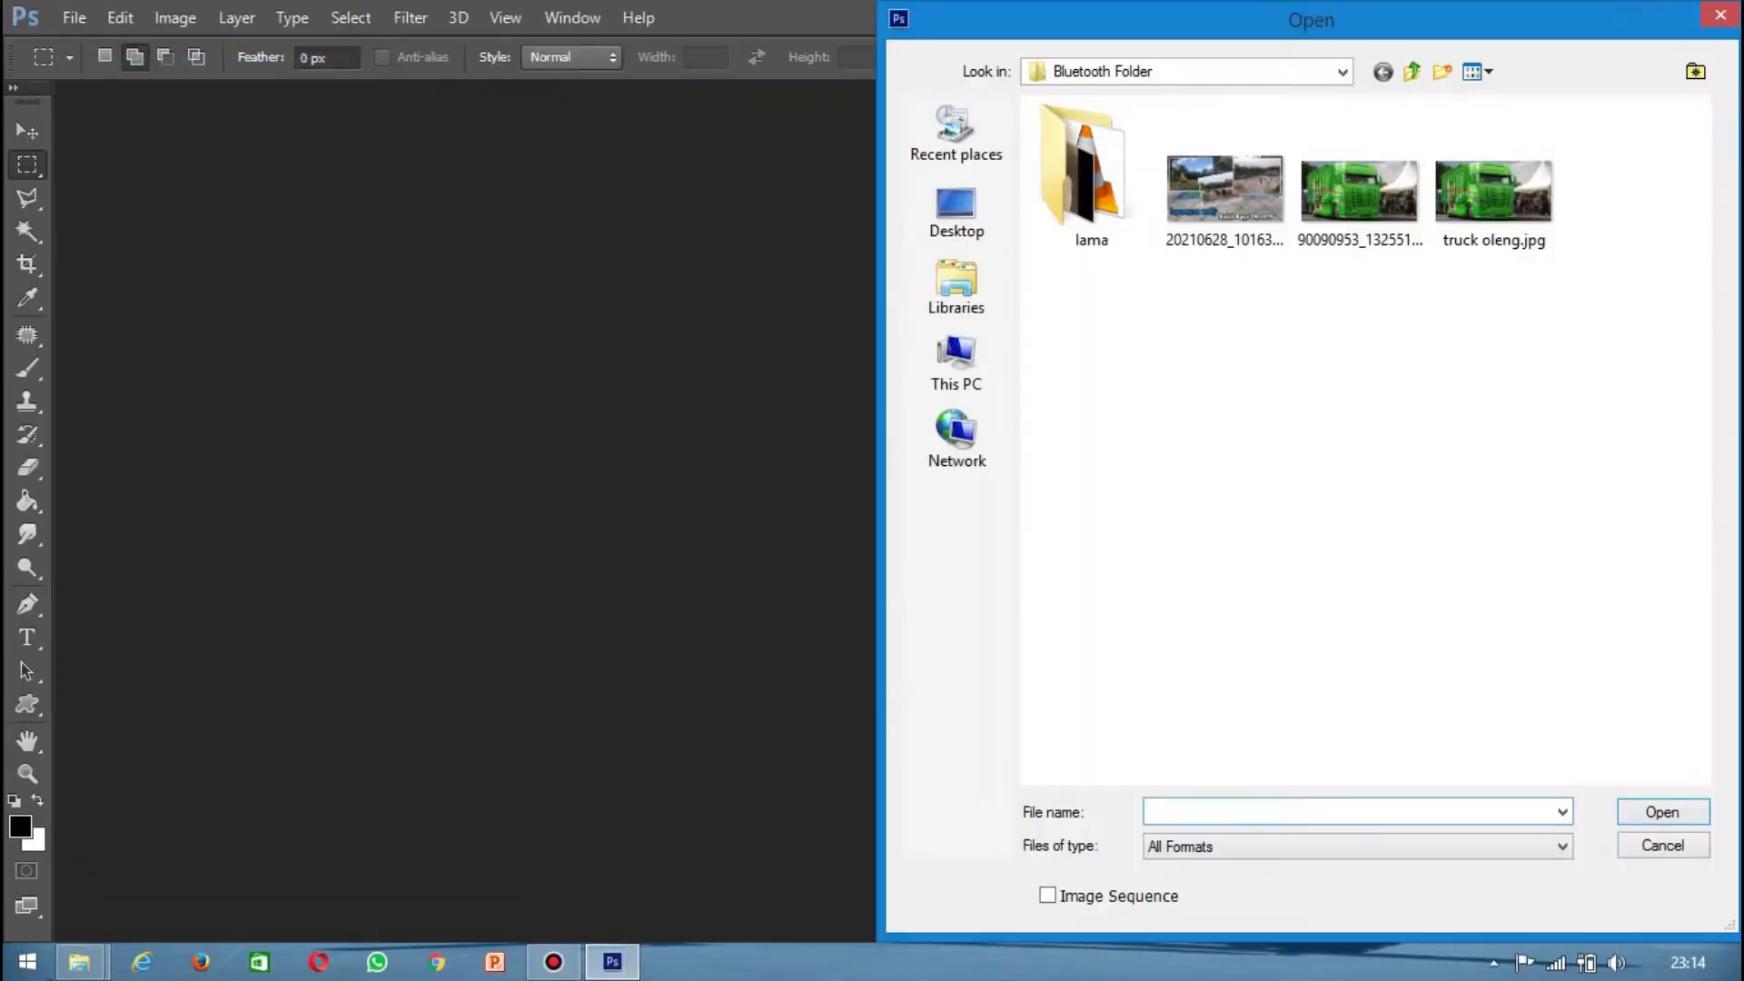
left_click(956, 363)
double_click(1417, 382)
double_click(1222, 336)
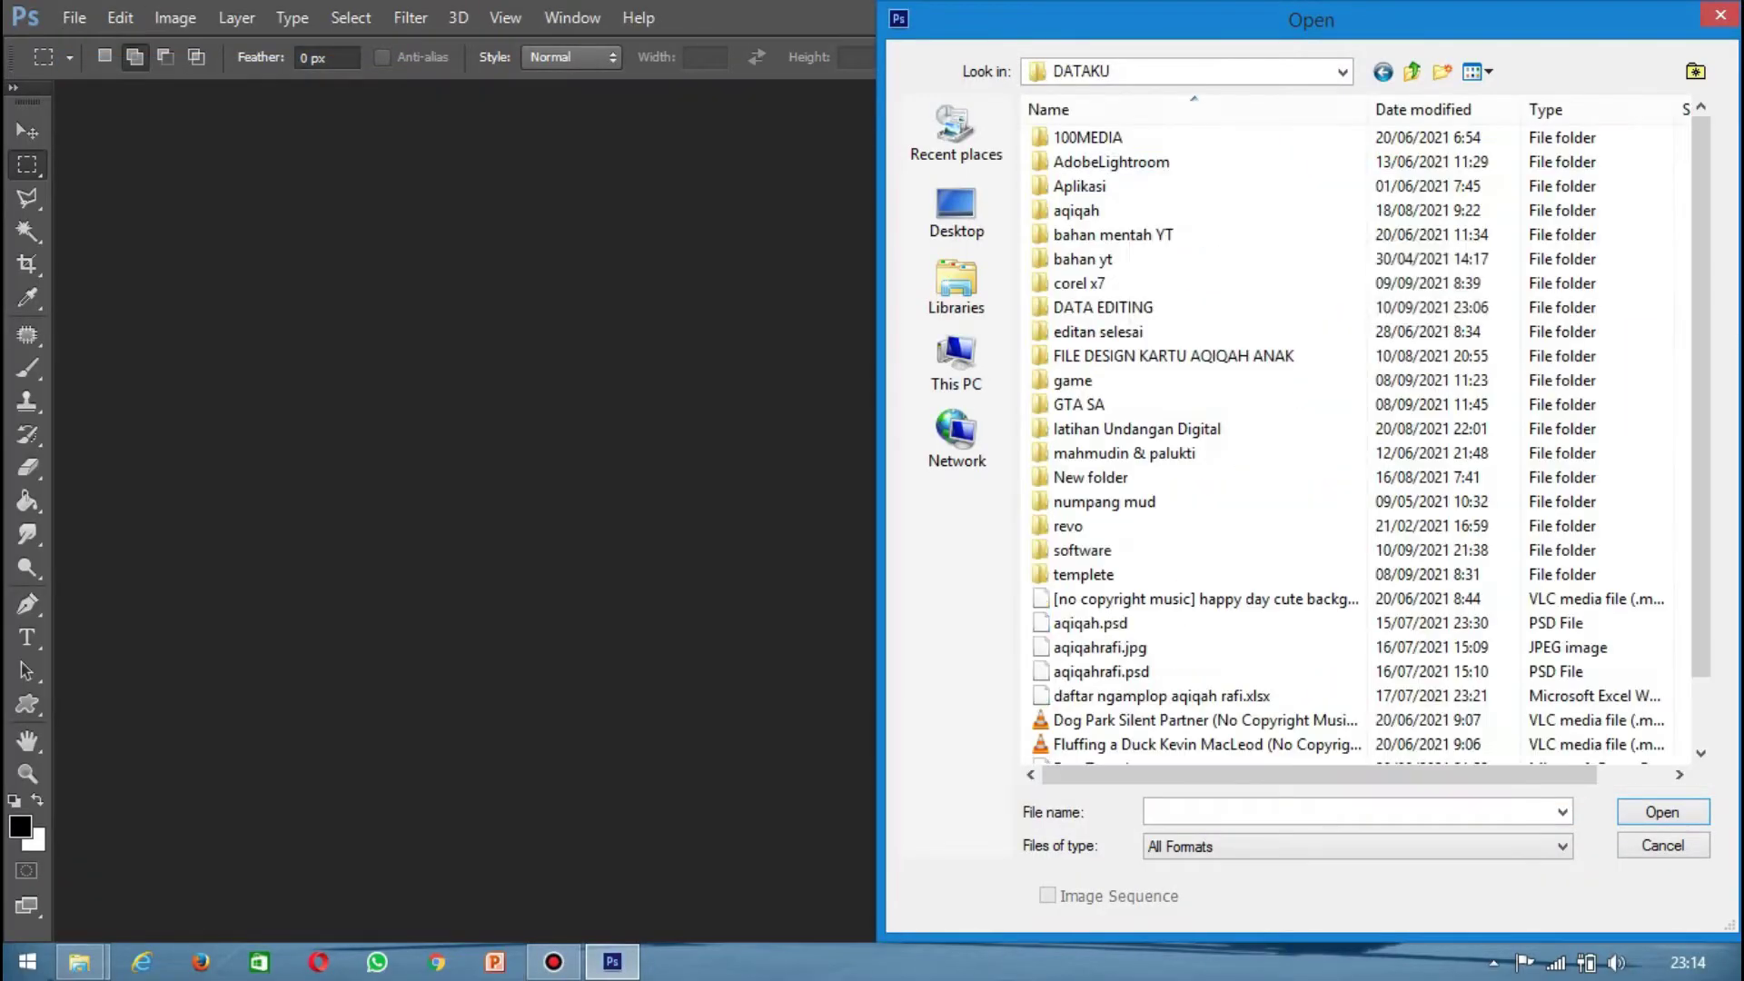
double_click(1103, 307)
left_click(1628, 181)
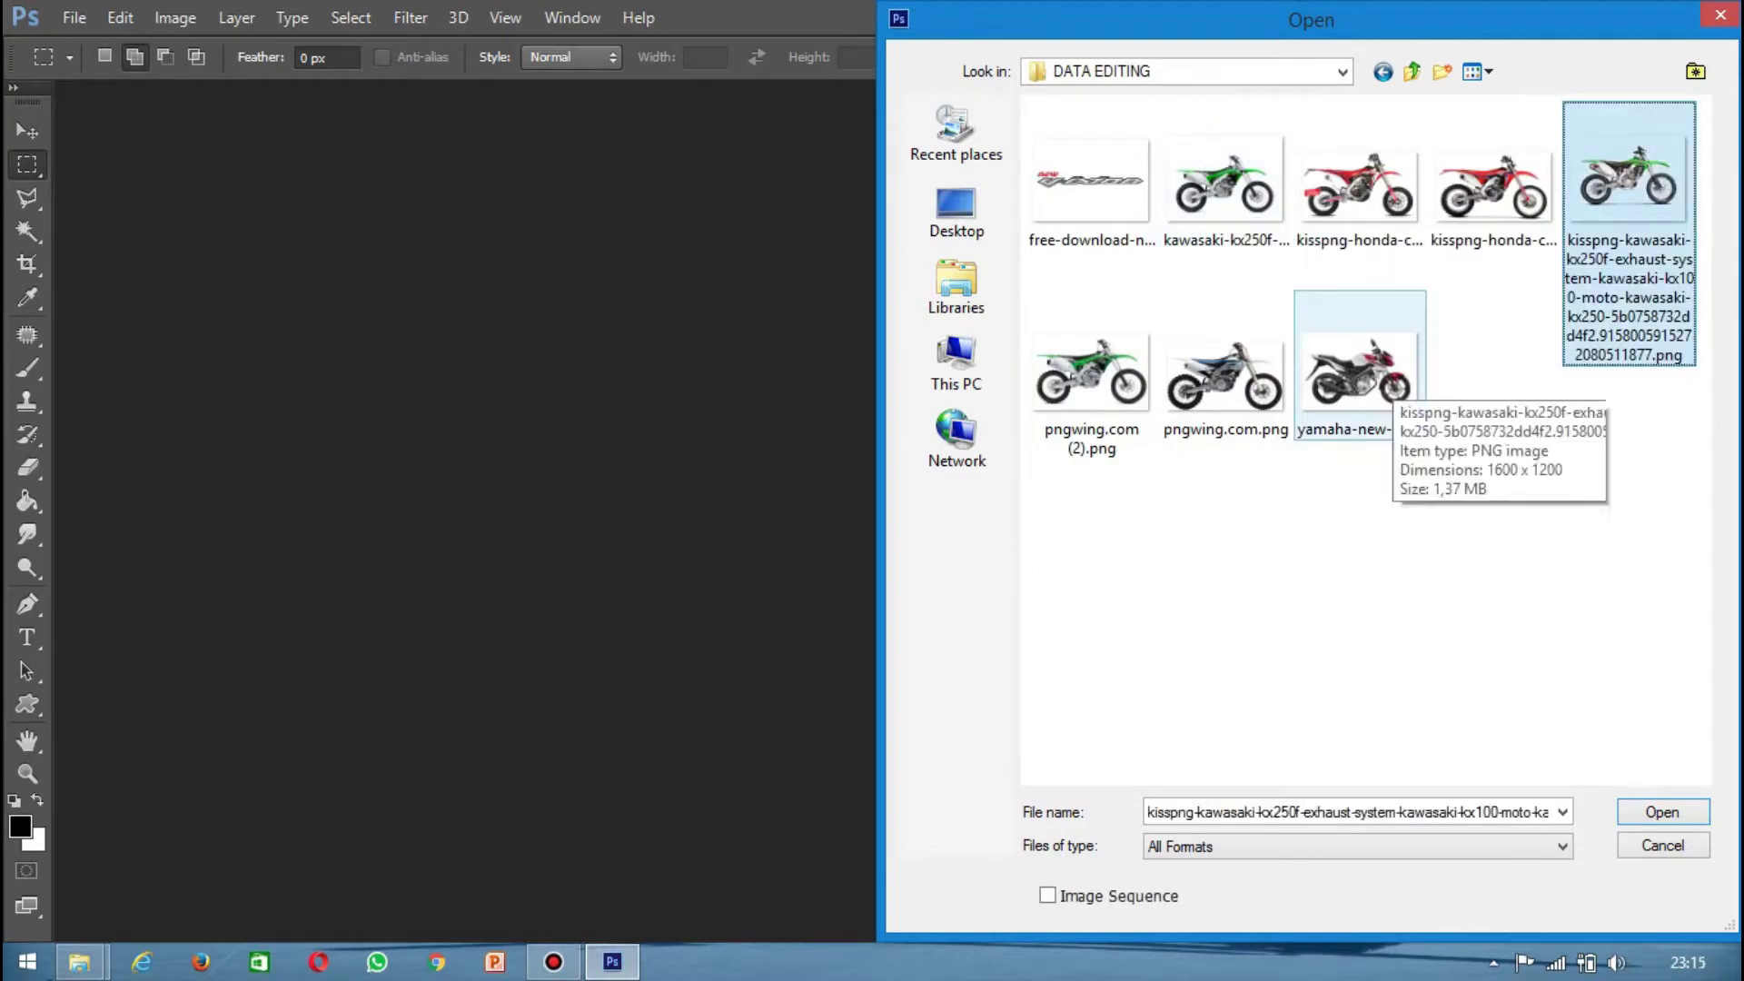
left_click(1358, 364, "ctrl")
left_click(1662, 811)
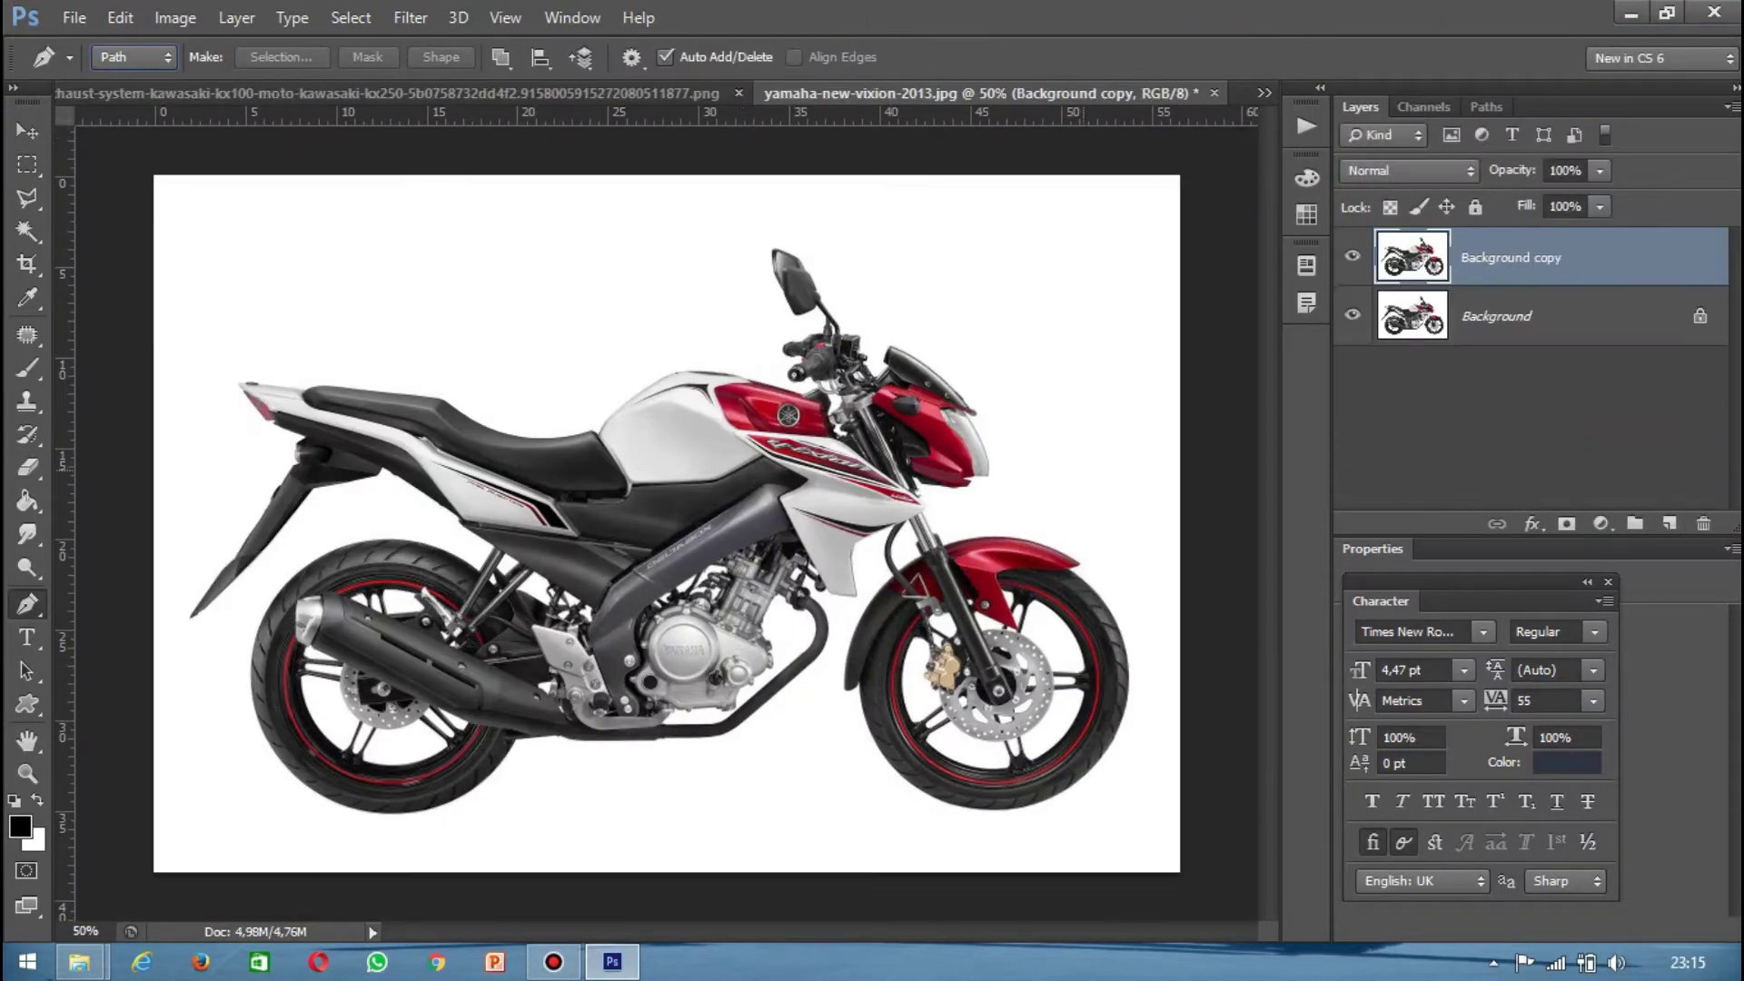
Step: Zoom in closely on the Vixion's engine and frame edges
key("ctrl+plus")
key("ctrl+plus")
key("ctrl+plus")
scroll(666, 524, "down", 3)
scroll(666, 523, "down", 2)
key("ctrl+plus")
scroll(665, 523, "down", 3)
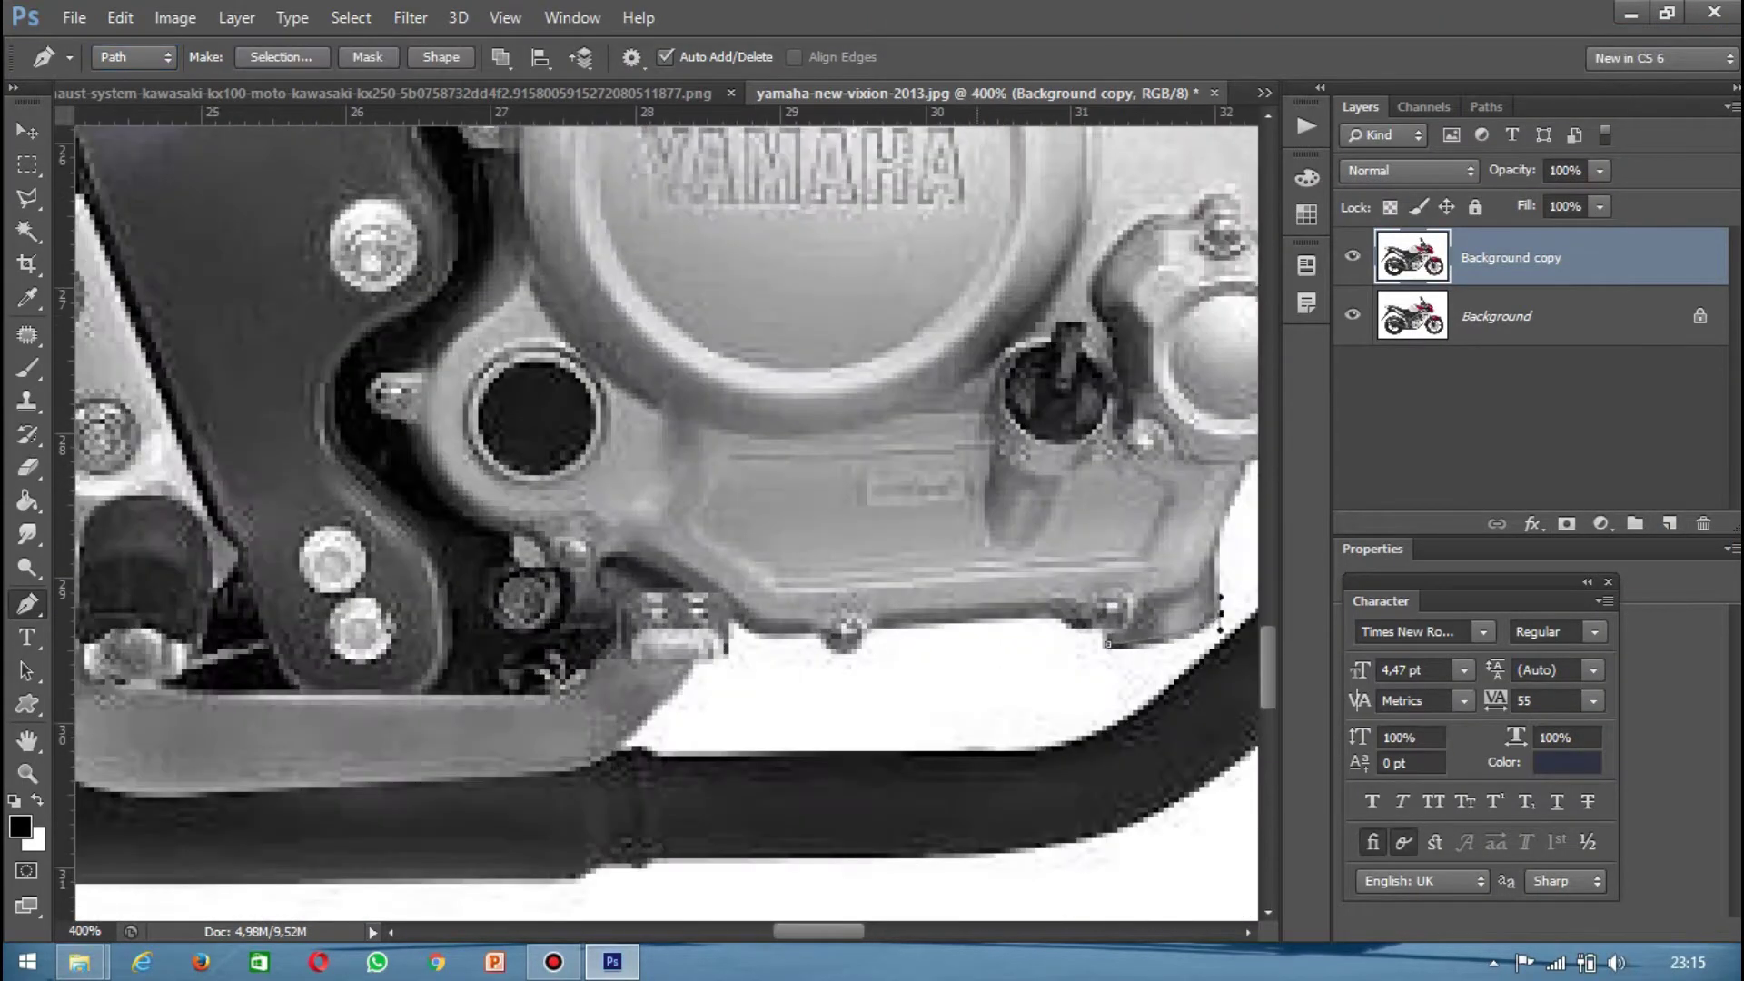
scroll(666, 524, "right", 3)
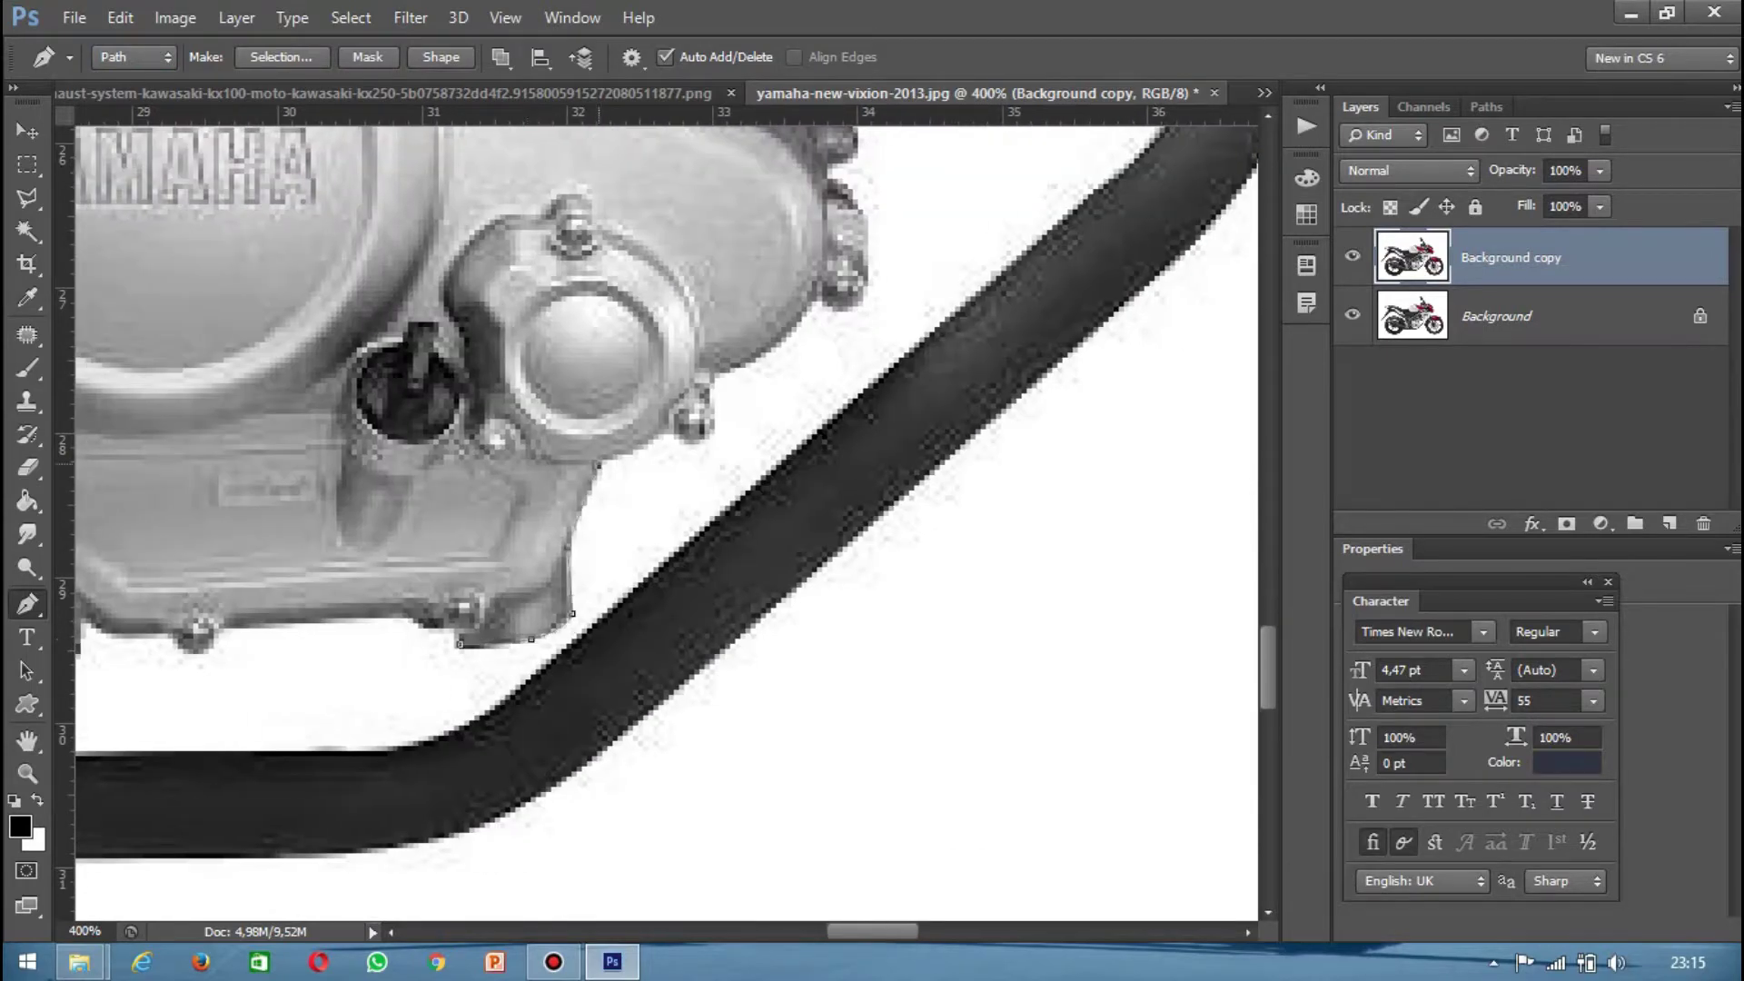
scroll(666, 523, "up", 3)
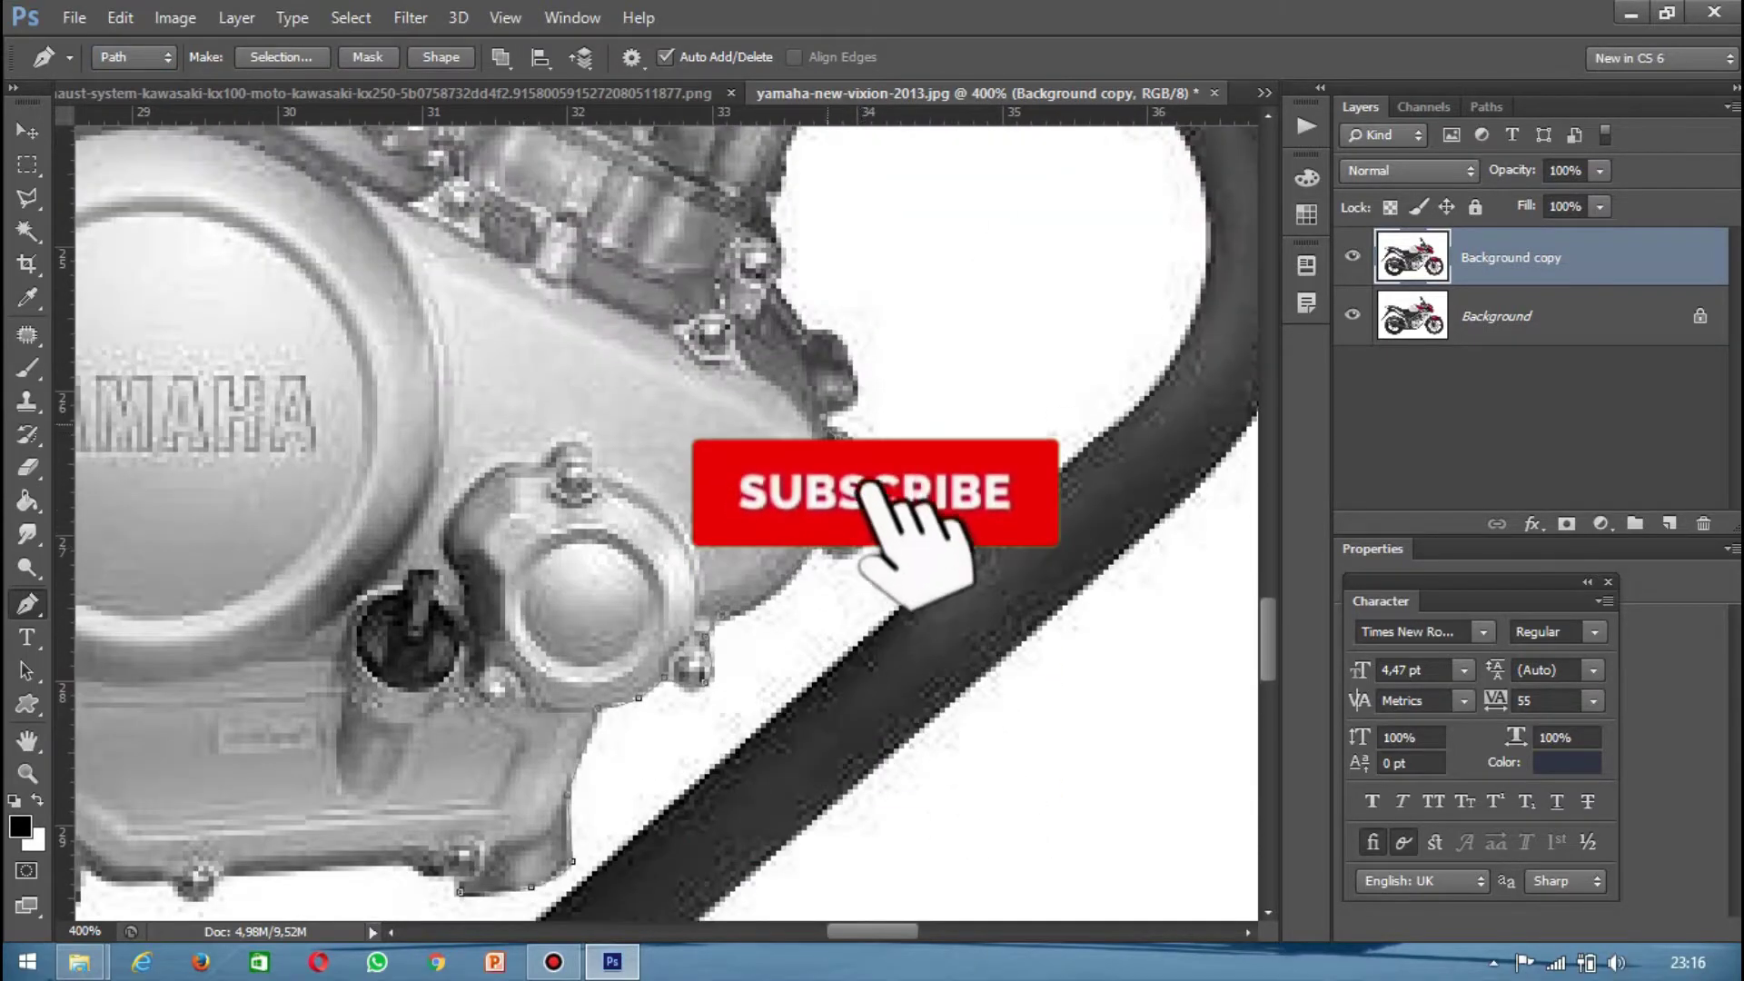
scroll(666, 523, "up", 8)
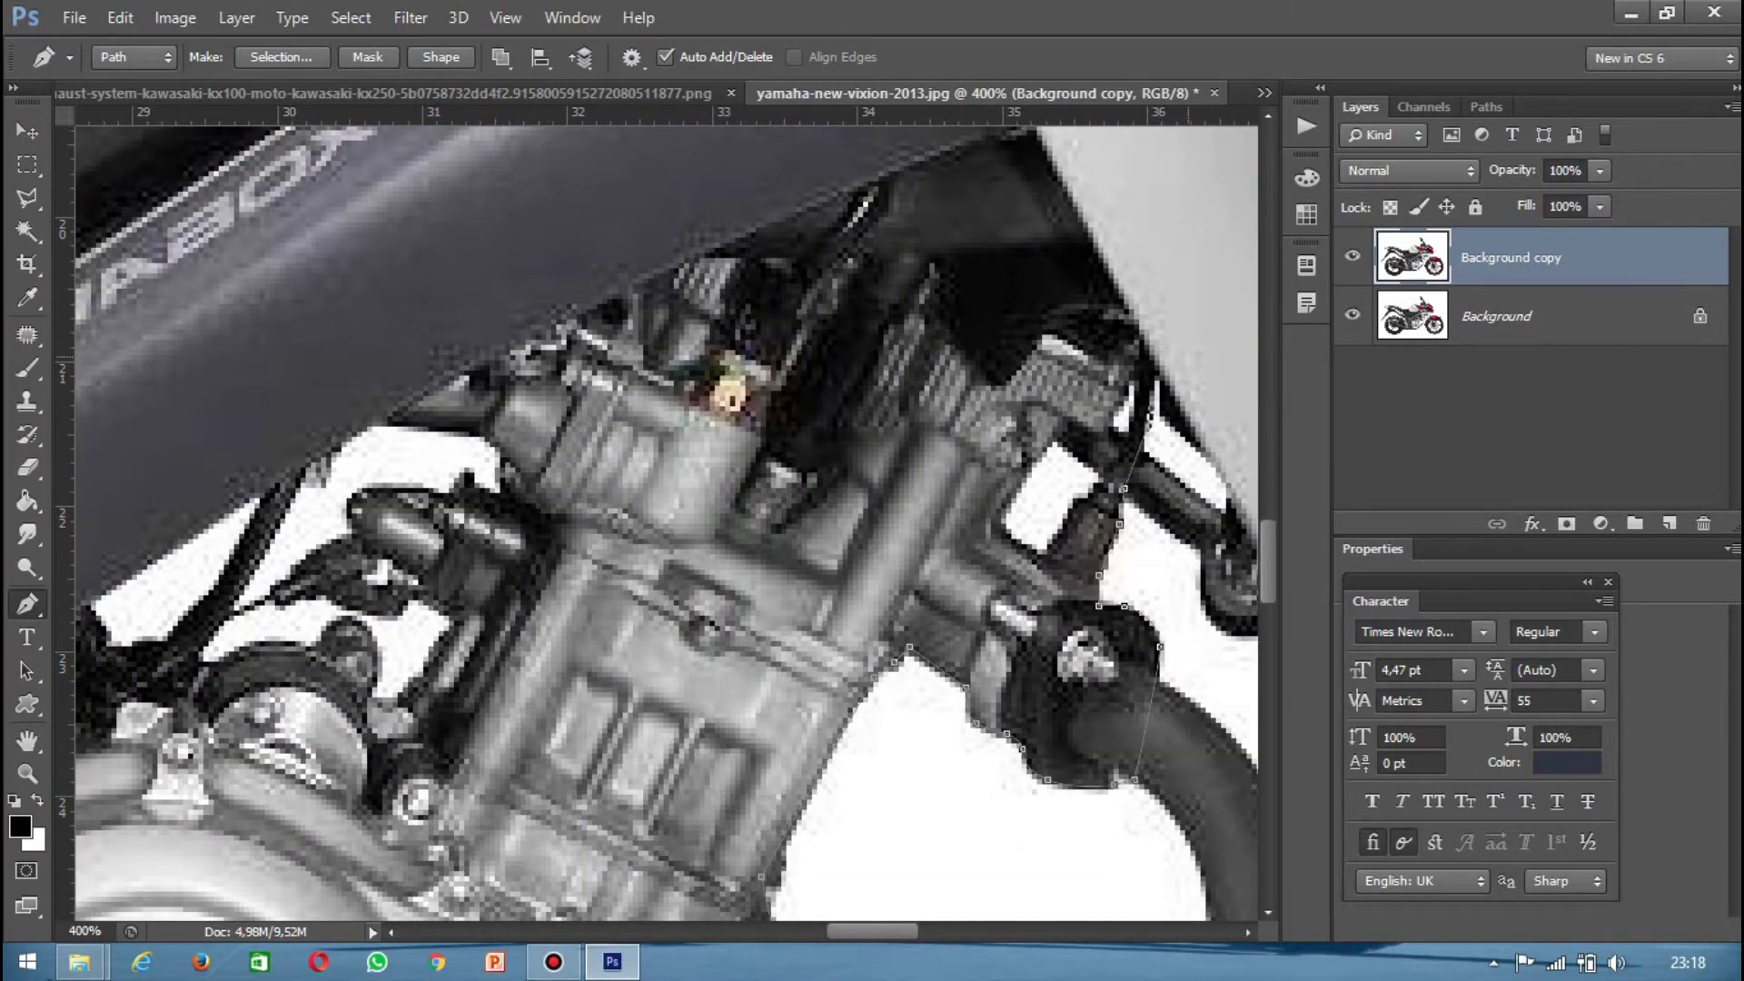
scroll(1149, 409, "down", 5)
scroll(1017, 331, "up", 4)
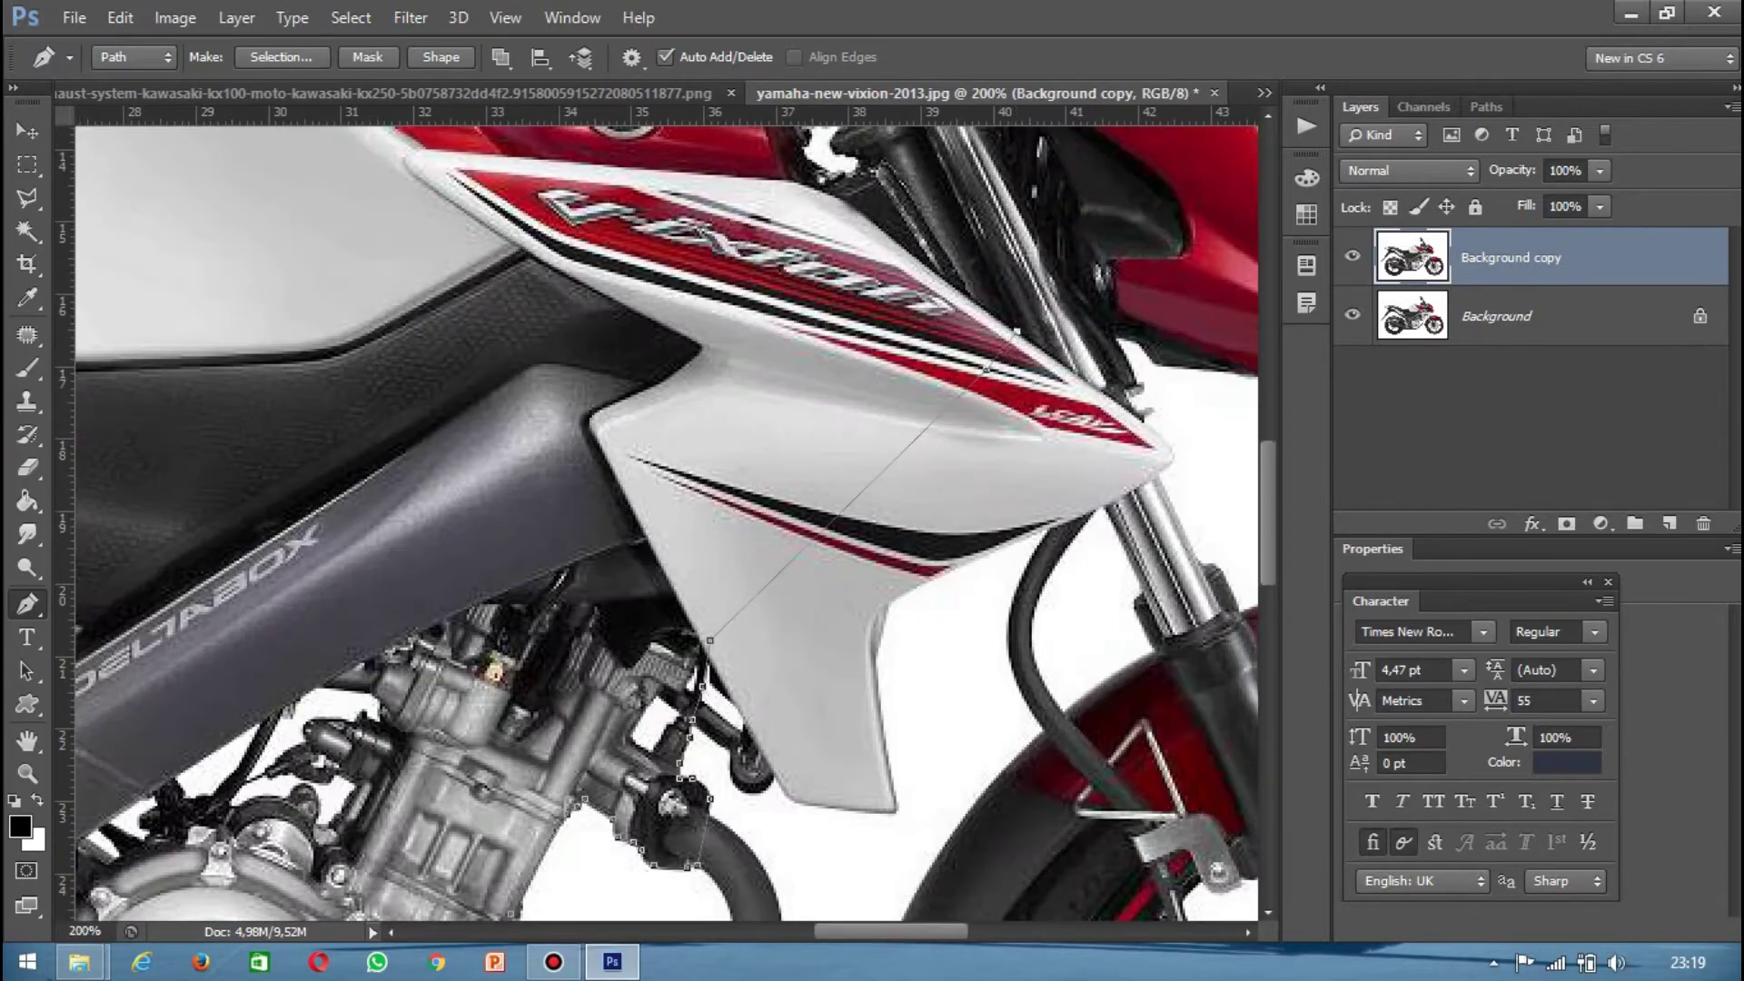
scroll(1018, 331, "up", 1)
scroll(1018, 332, "up", 1)
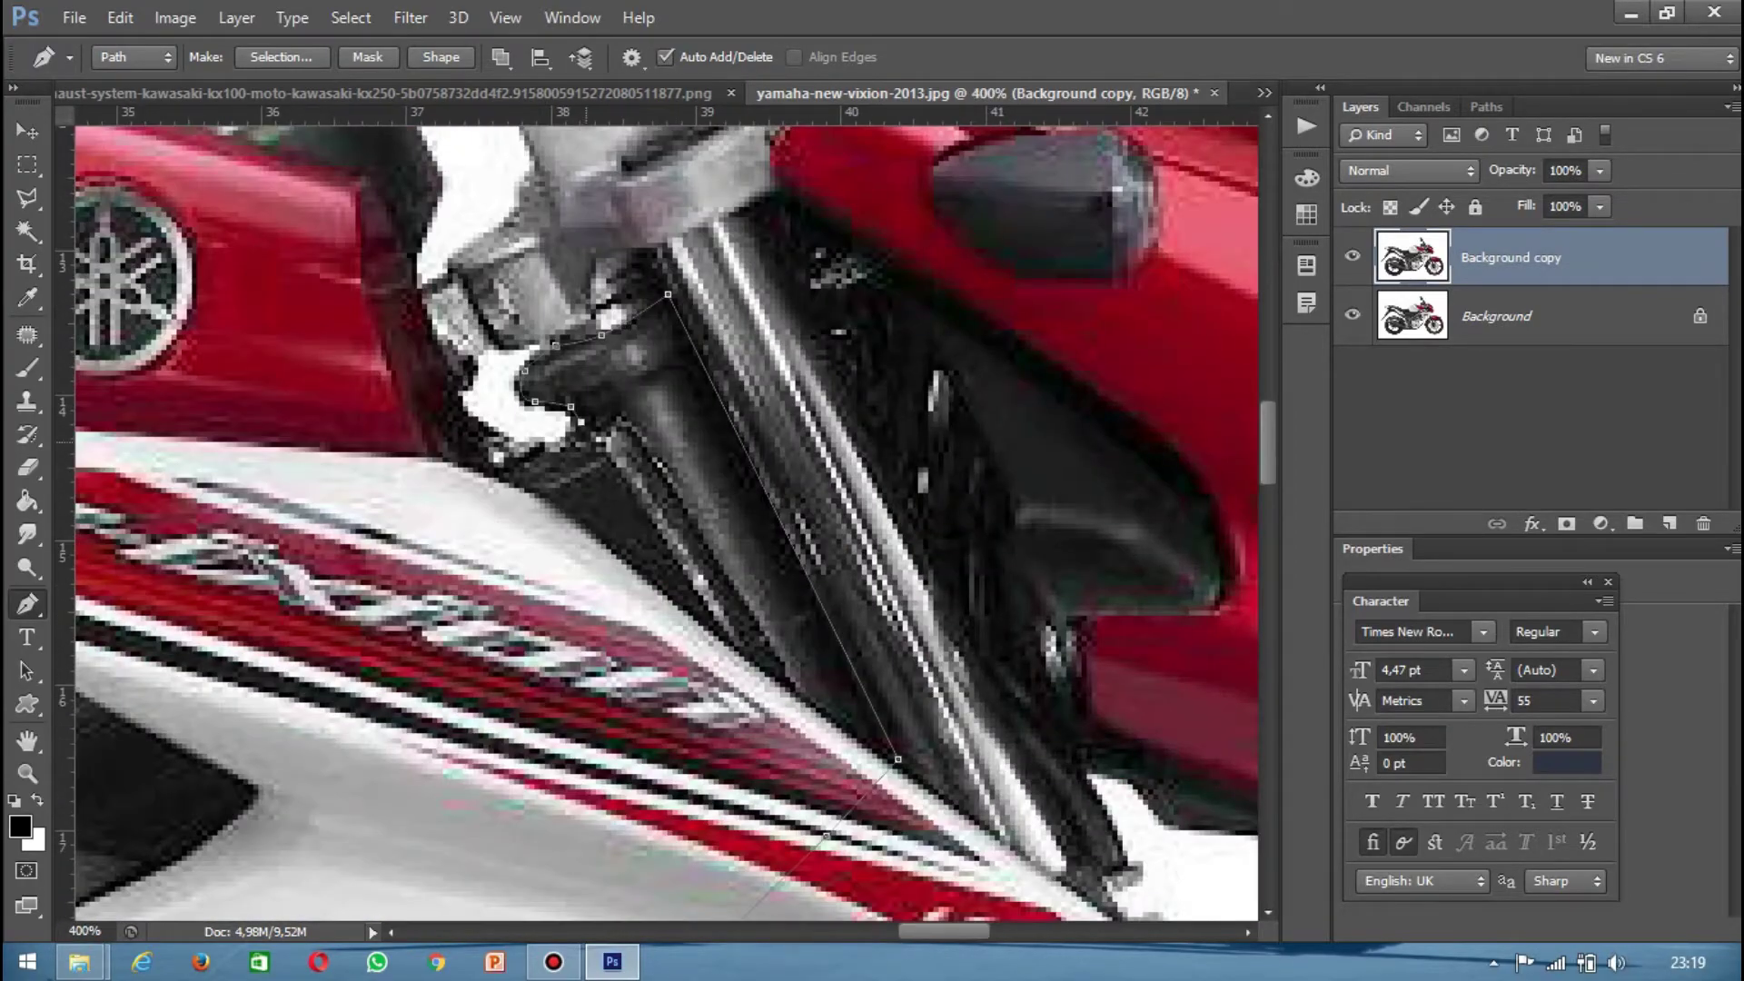
scroll(897, 759, "down", 3)
scroll(897, 636, "left", 5)
scroll(894, 542, "up", 2)
scroll(893, 542, "up", 1)
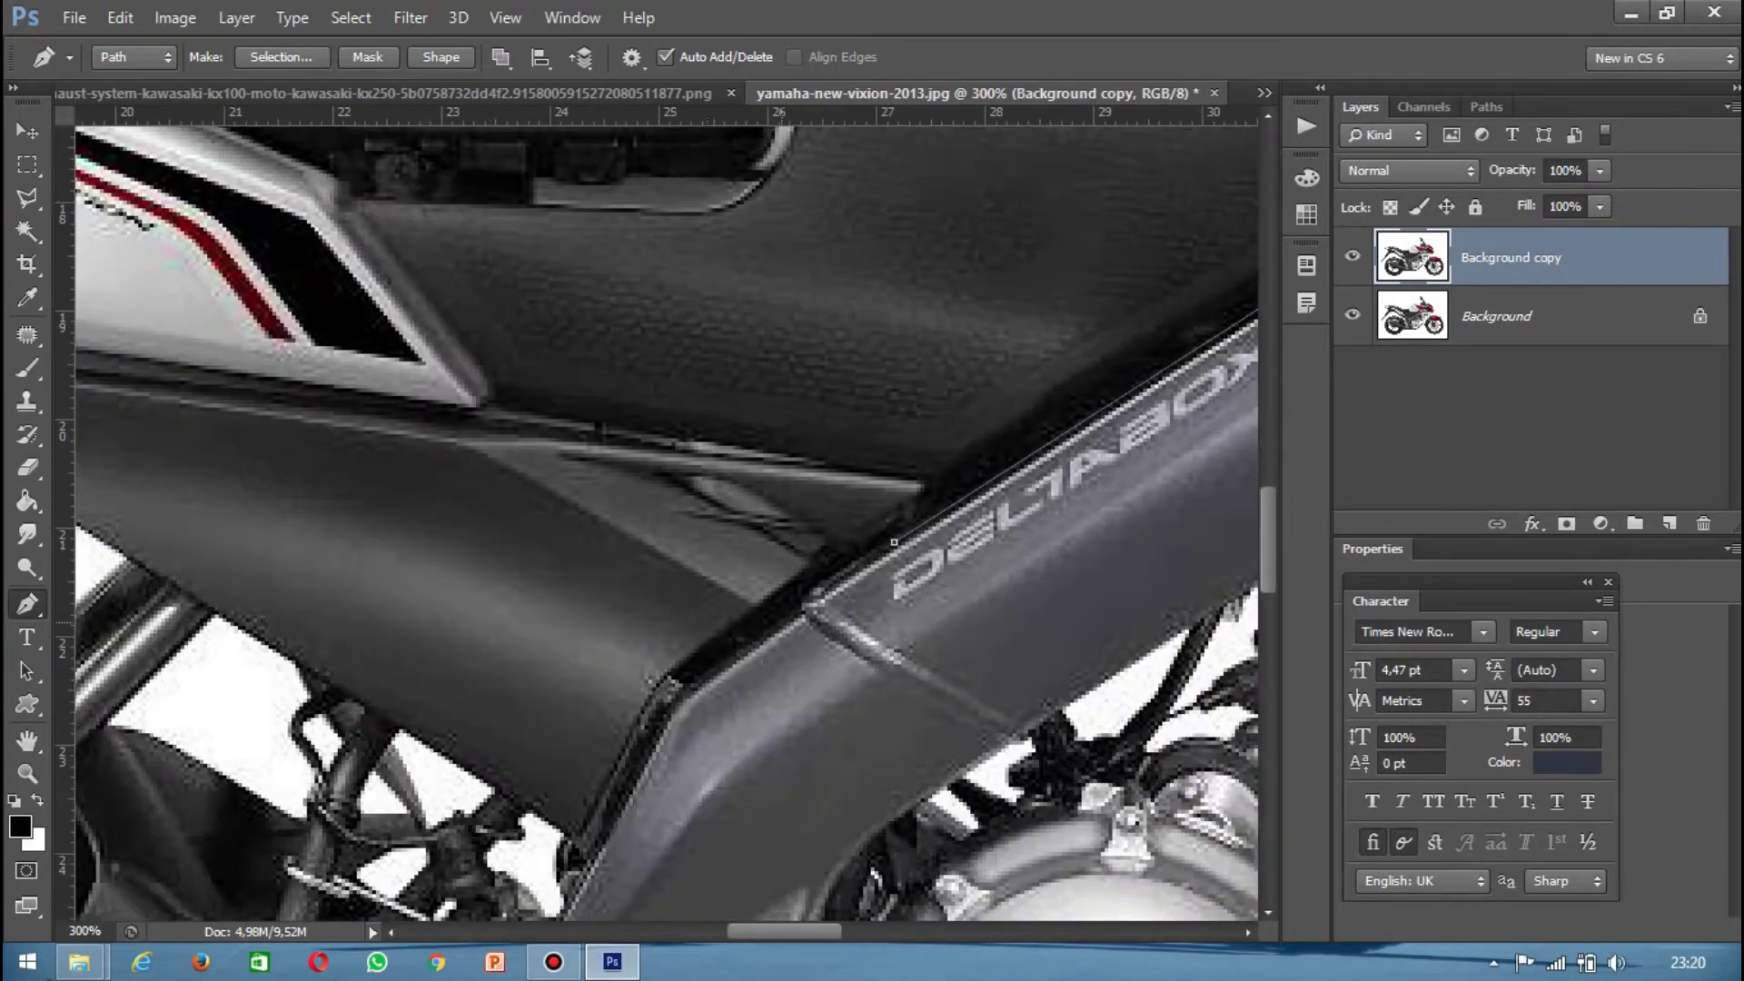
Step: Trace the Vixion engine and frame outline with Pen-tool anchors
left_click(809, 596)
left_click(690, 692)
scroll(691, 691, "down", 3)
scroll(545, 582, "down", 2)
left_click(537, 518)
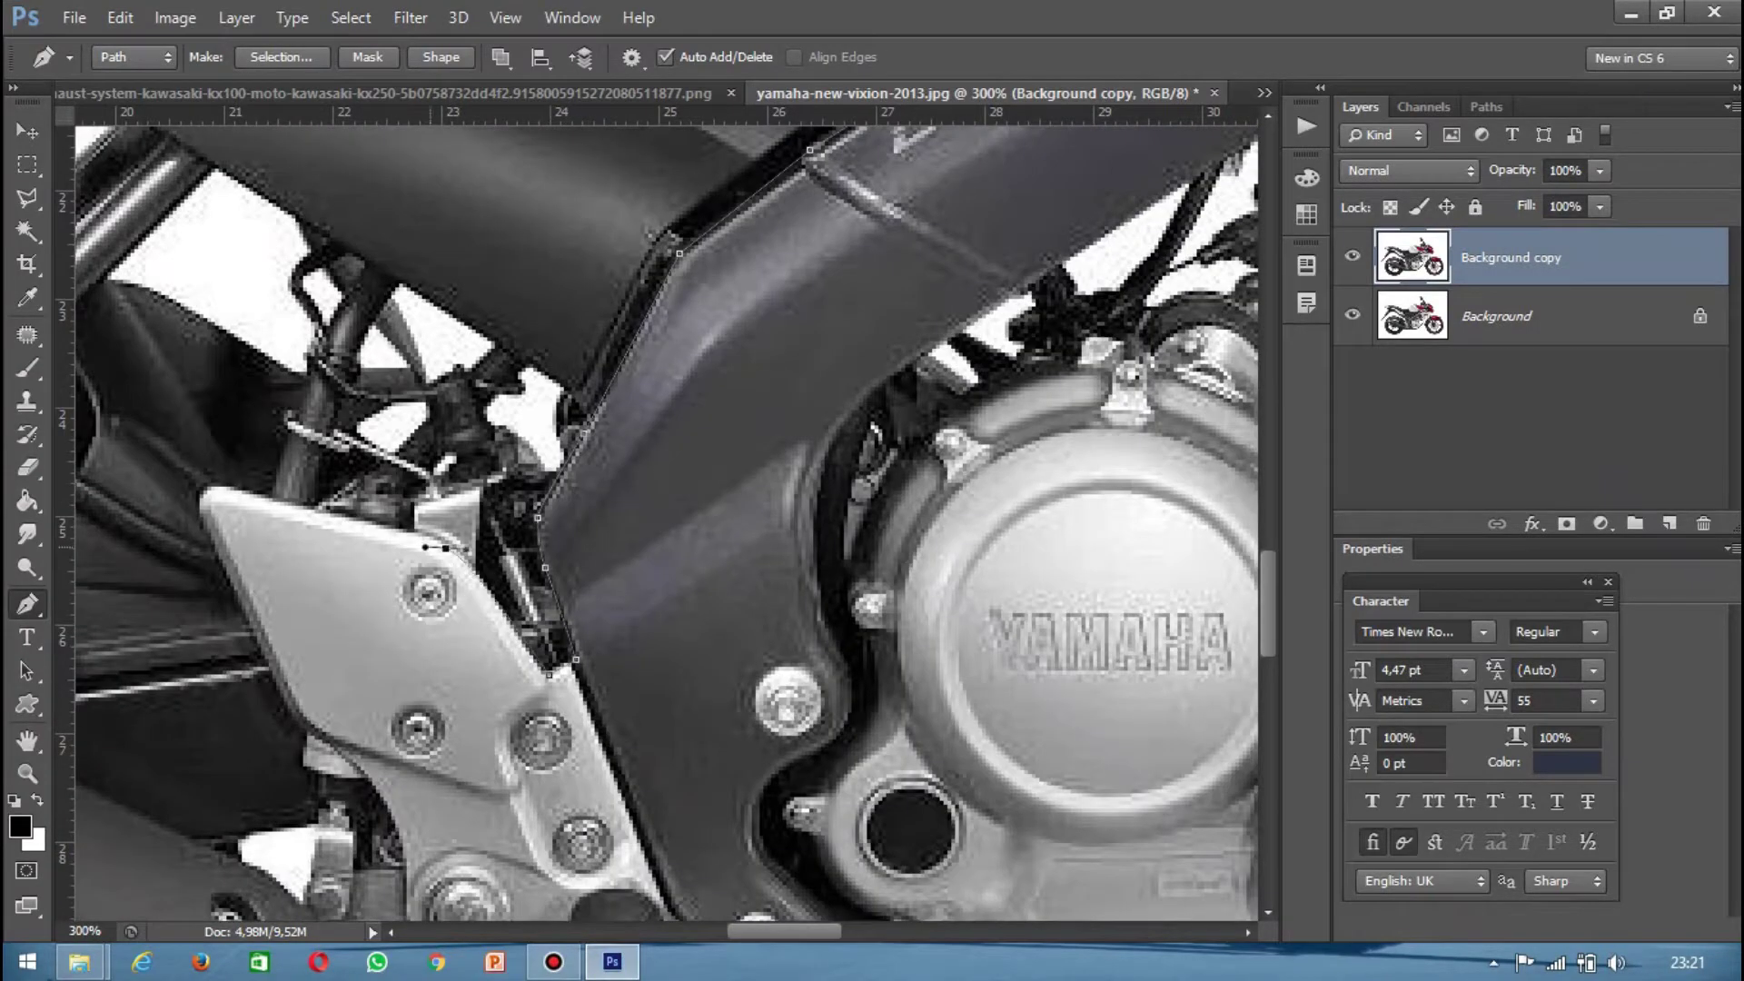
scroll(667, 545, "up", 1)
scroll(668, 545, "down", 3)
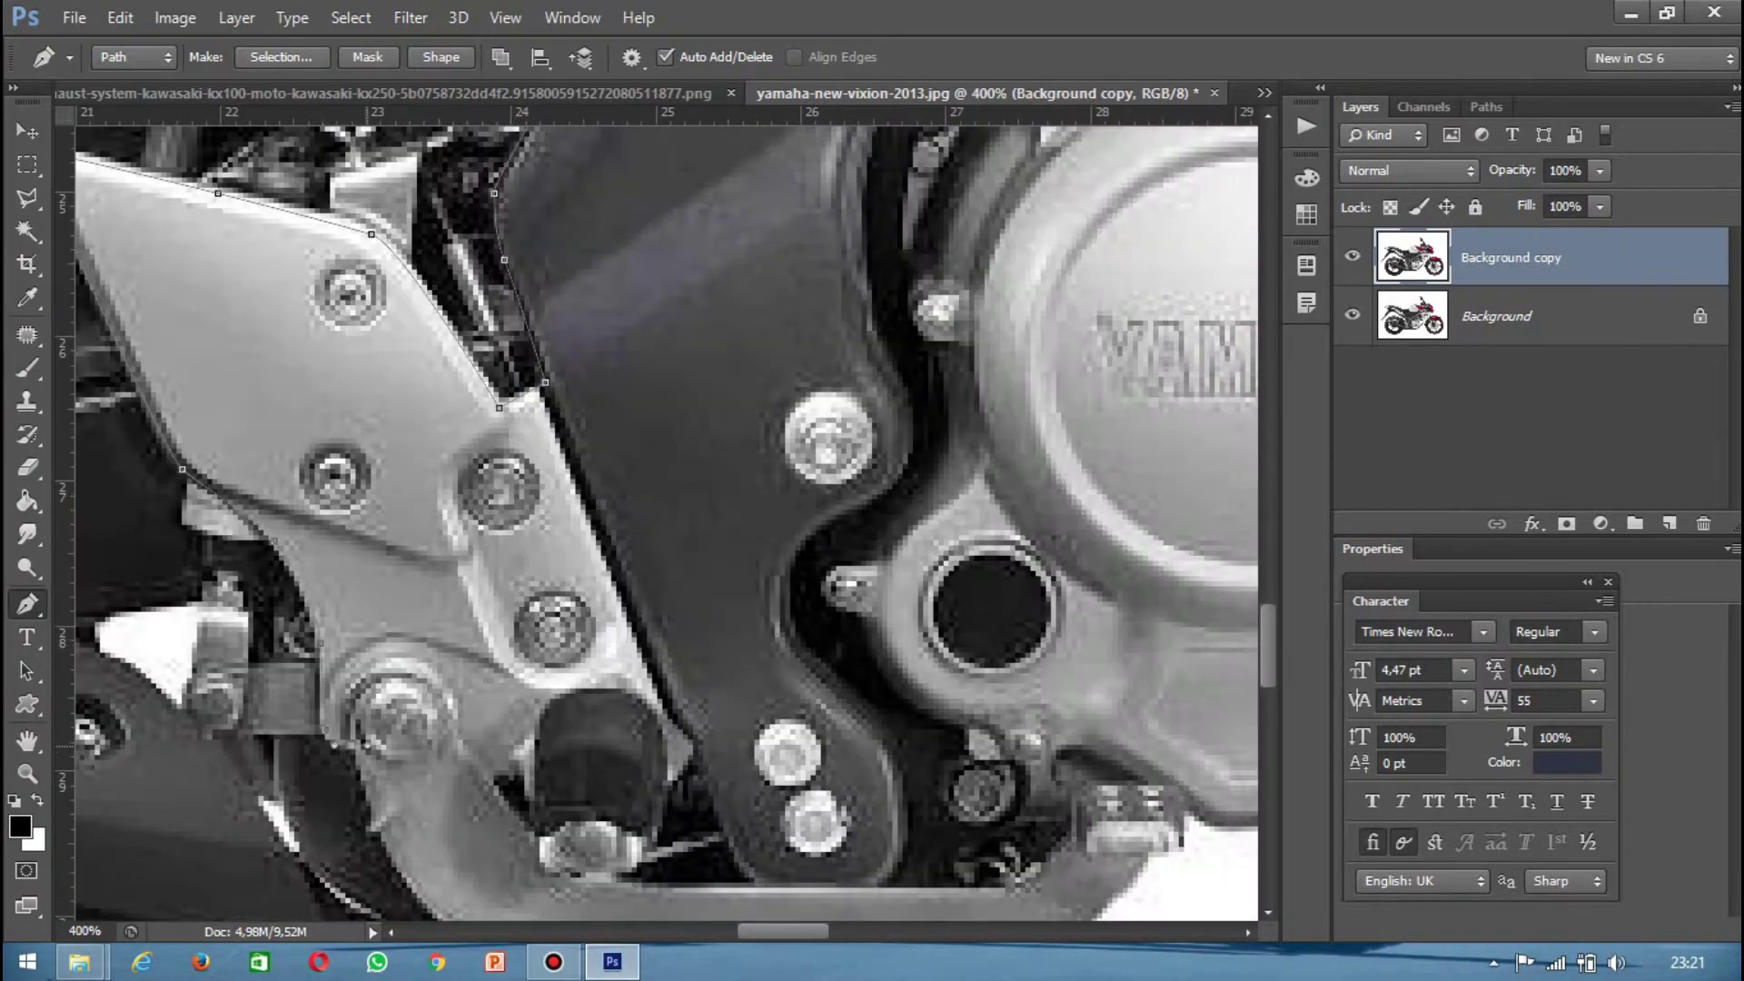
scroll(942, 633, "down", 2)
scroll(942, 633, "down", 2)
scroll(942, 633, "down", 1)
scroll(942, 633, "up", 1)
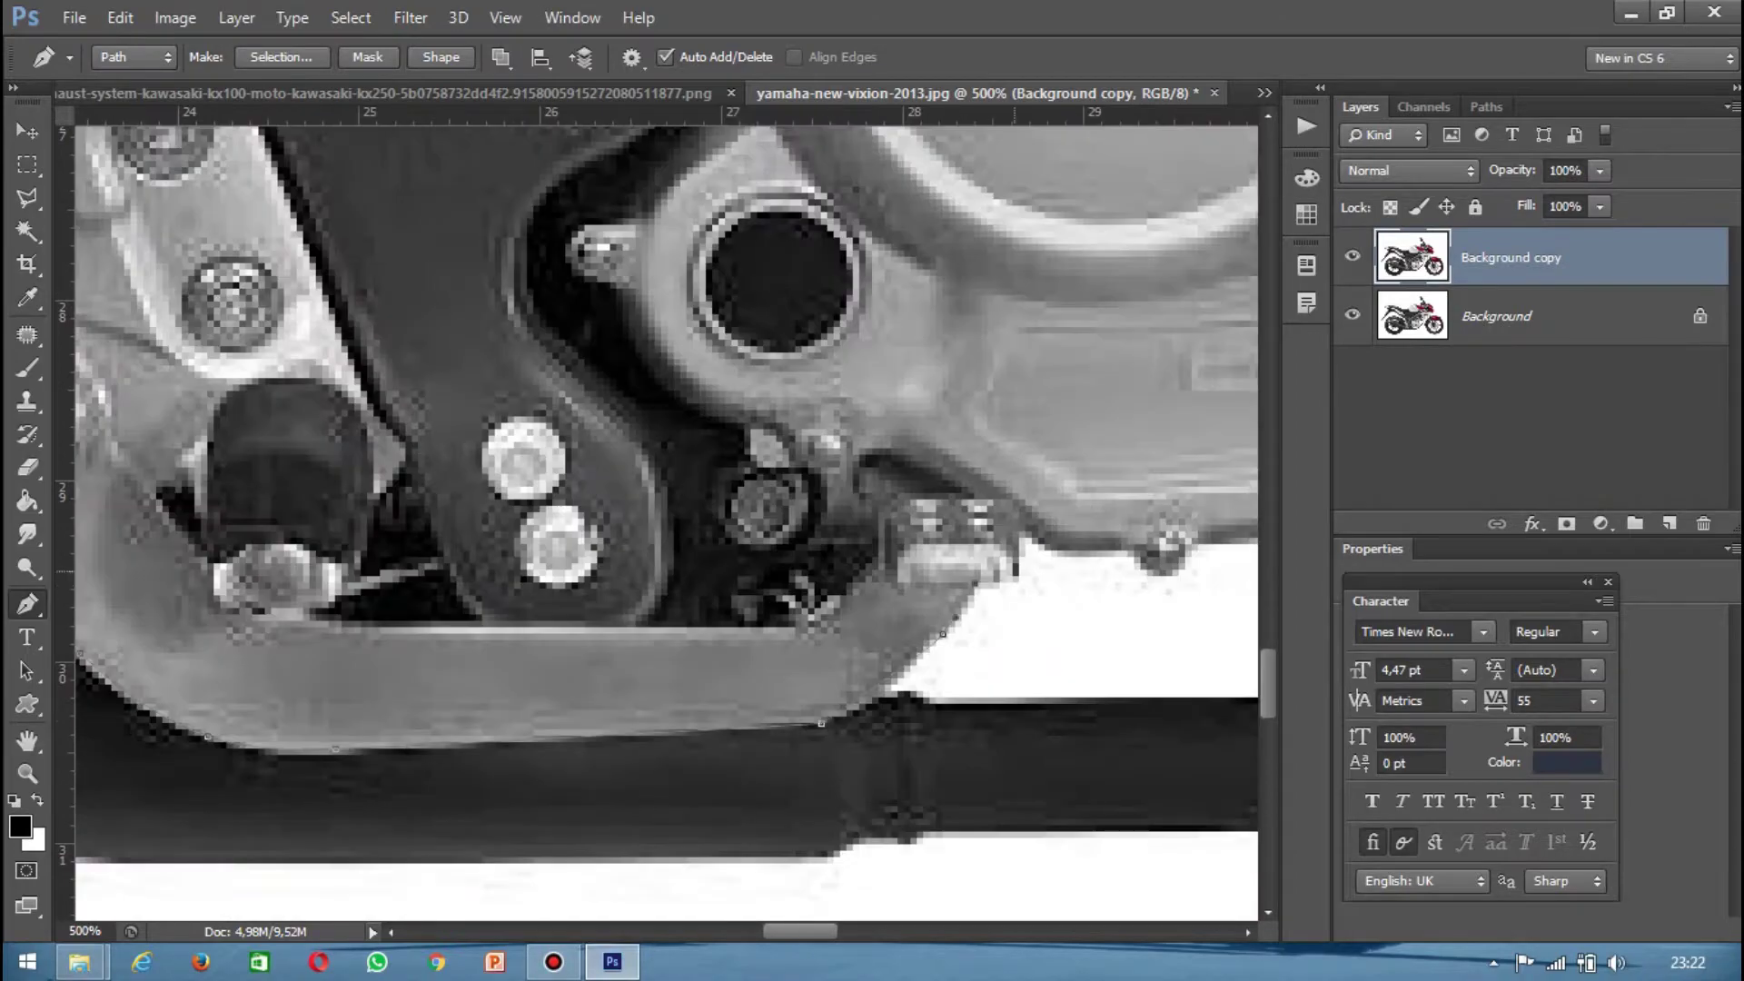
scroll(942, 633, "right", 3)
scroll(942, 633, "right", 1)
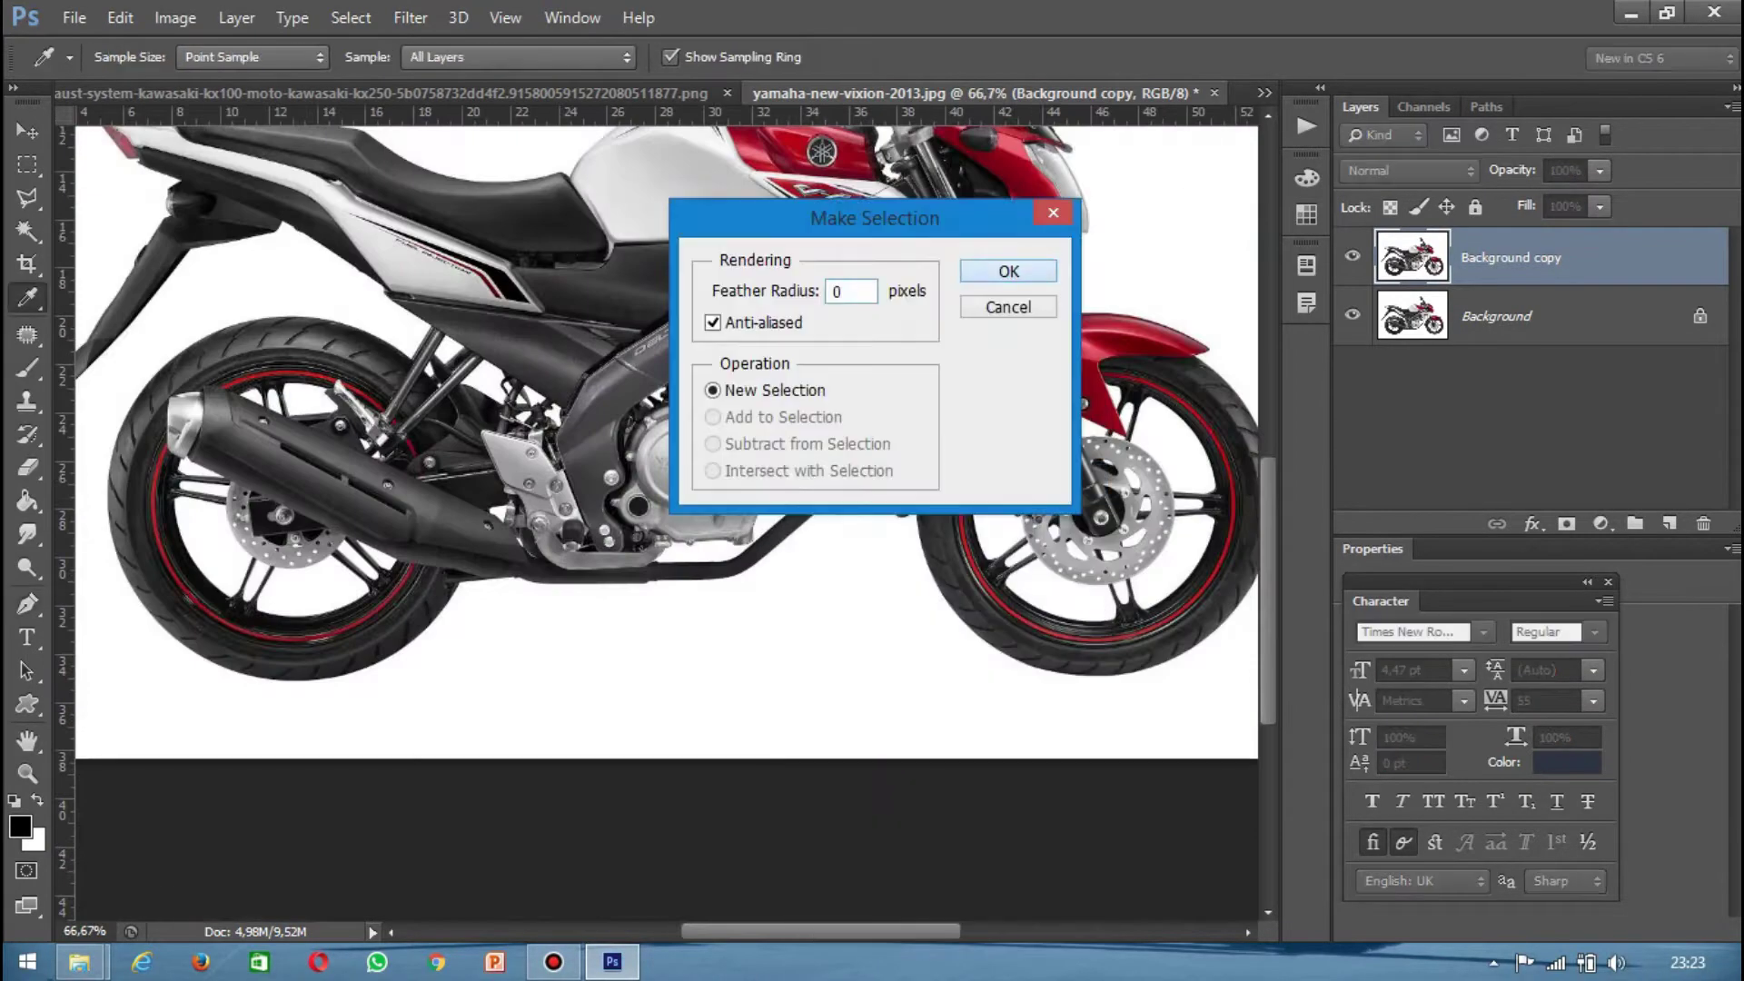
Step: Convert the outline to a 0-feather selection and copy it onto Layer 1
key("Return")
key("w")
right_click(725, 265)
right_click(654, 265)
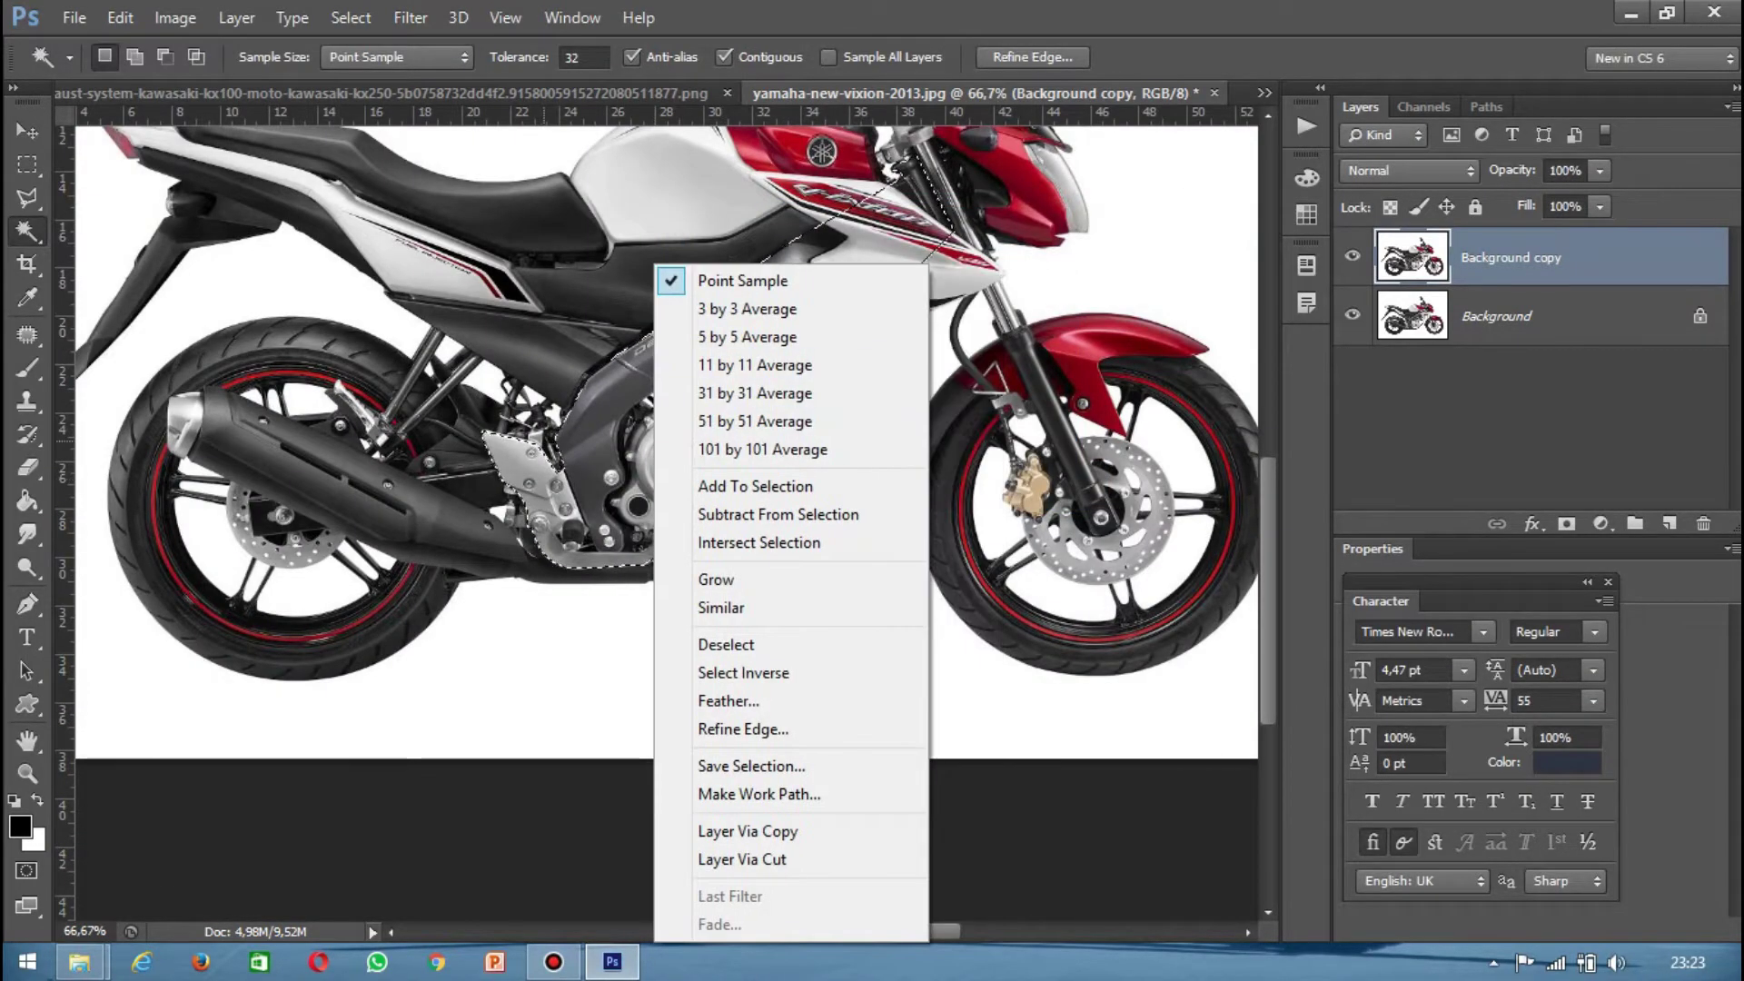
right_click(584, 265)
key("Escape")
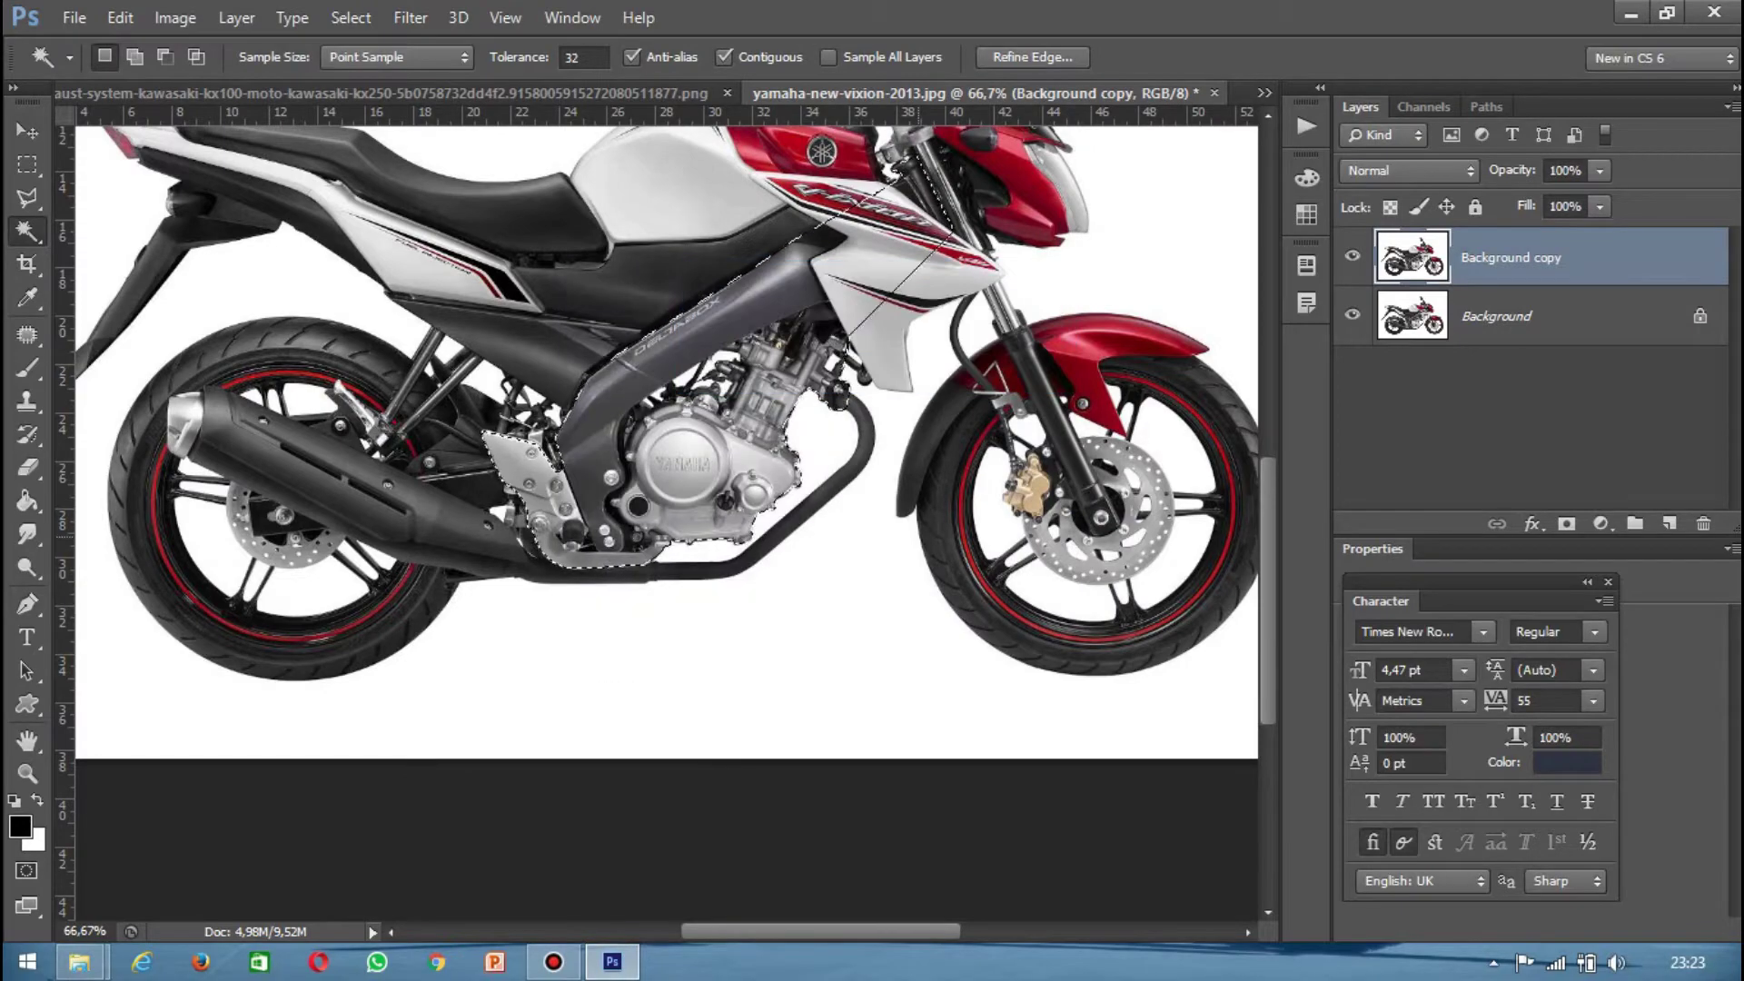
key("ctrl+j")
key("ctrl+plus")
key("ctrl+plus")
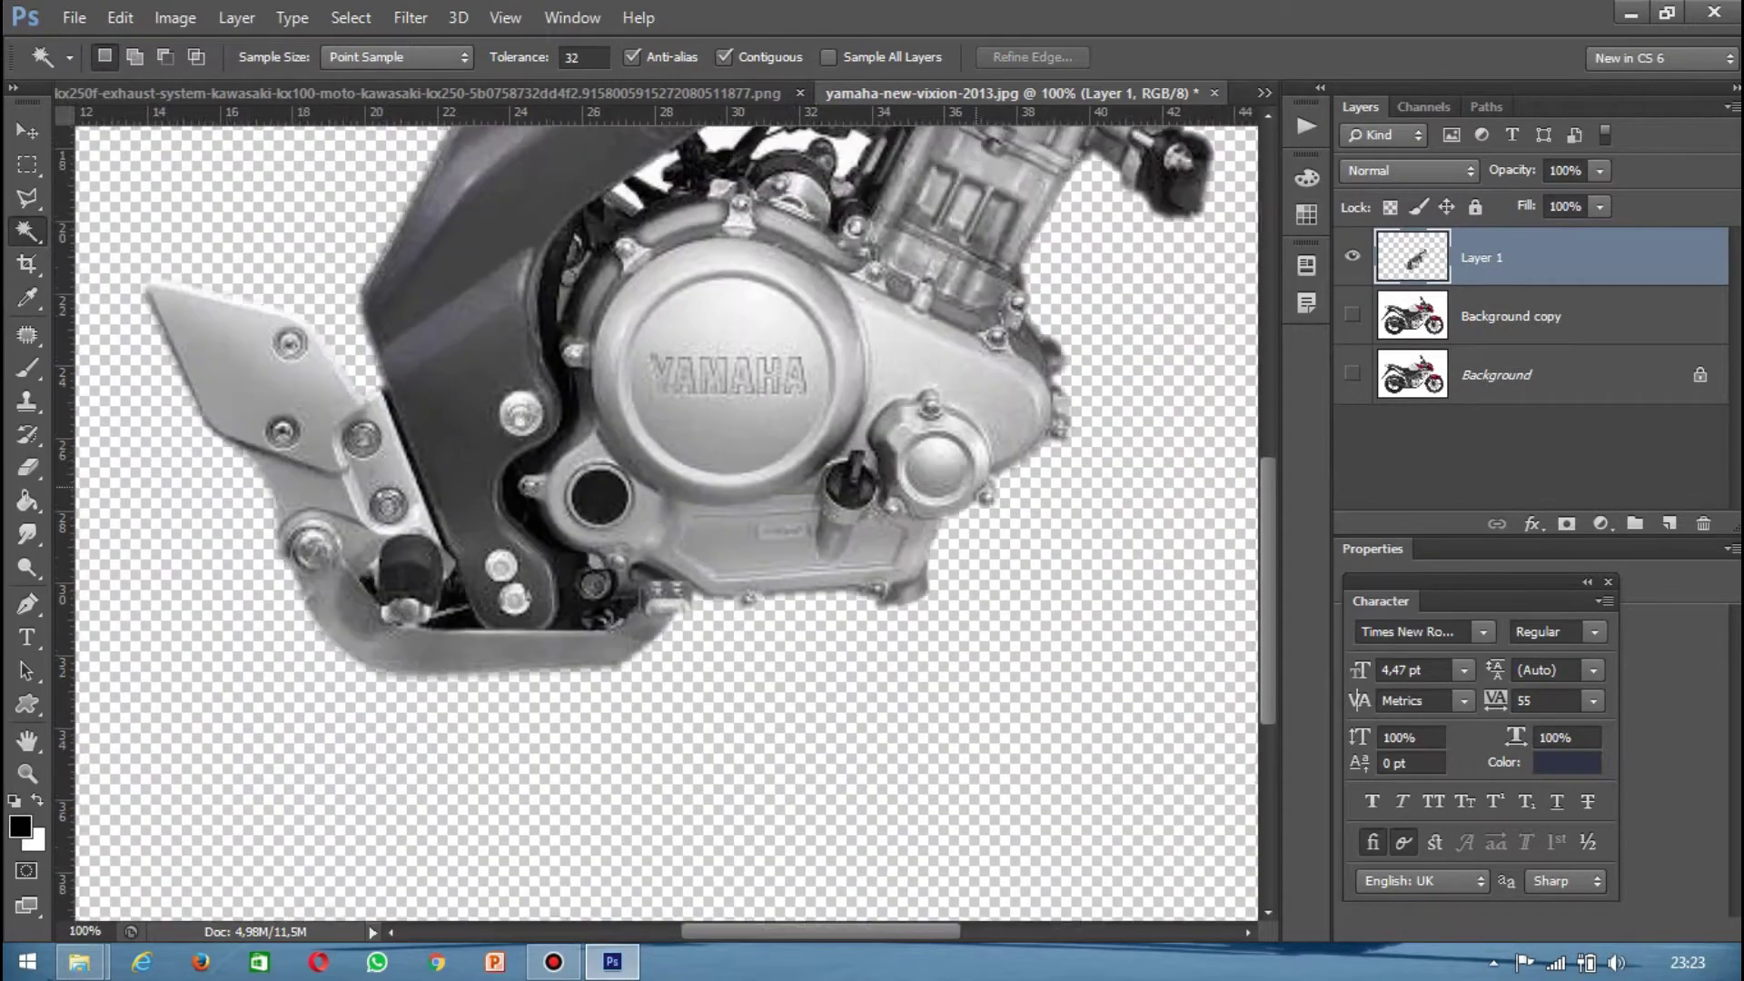
key("ctrl+plus")
Step: Pen-select the white gaps between frame and engine and delete them from Layer 1
scroll(665, 523, "right", 3)
scroll(666, 523, "up", 5)
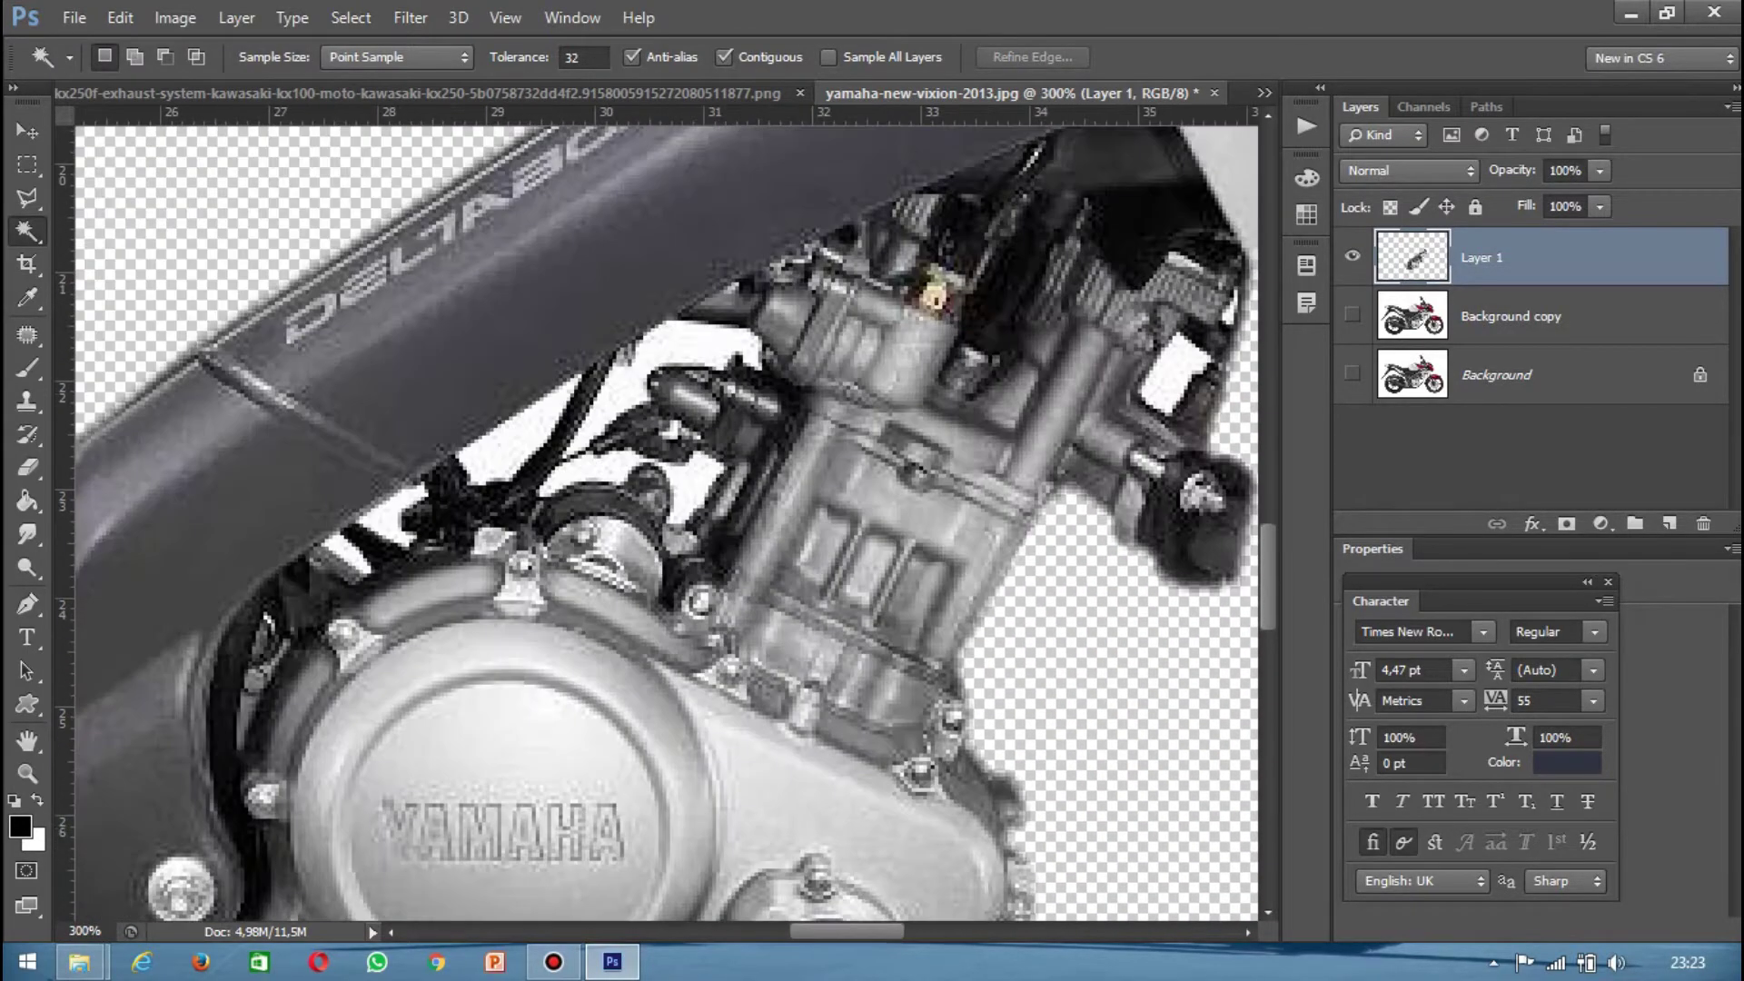
key("p")
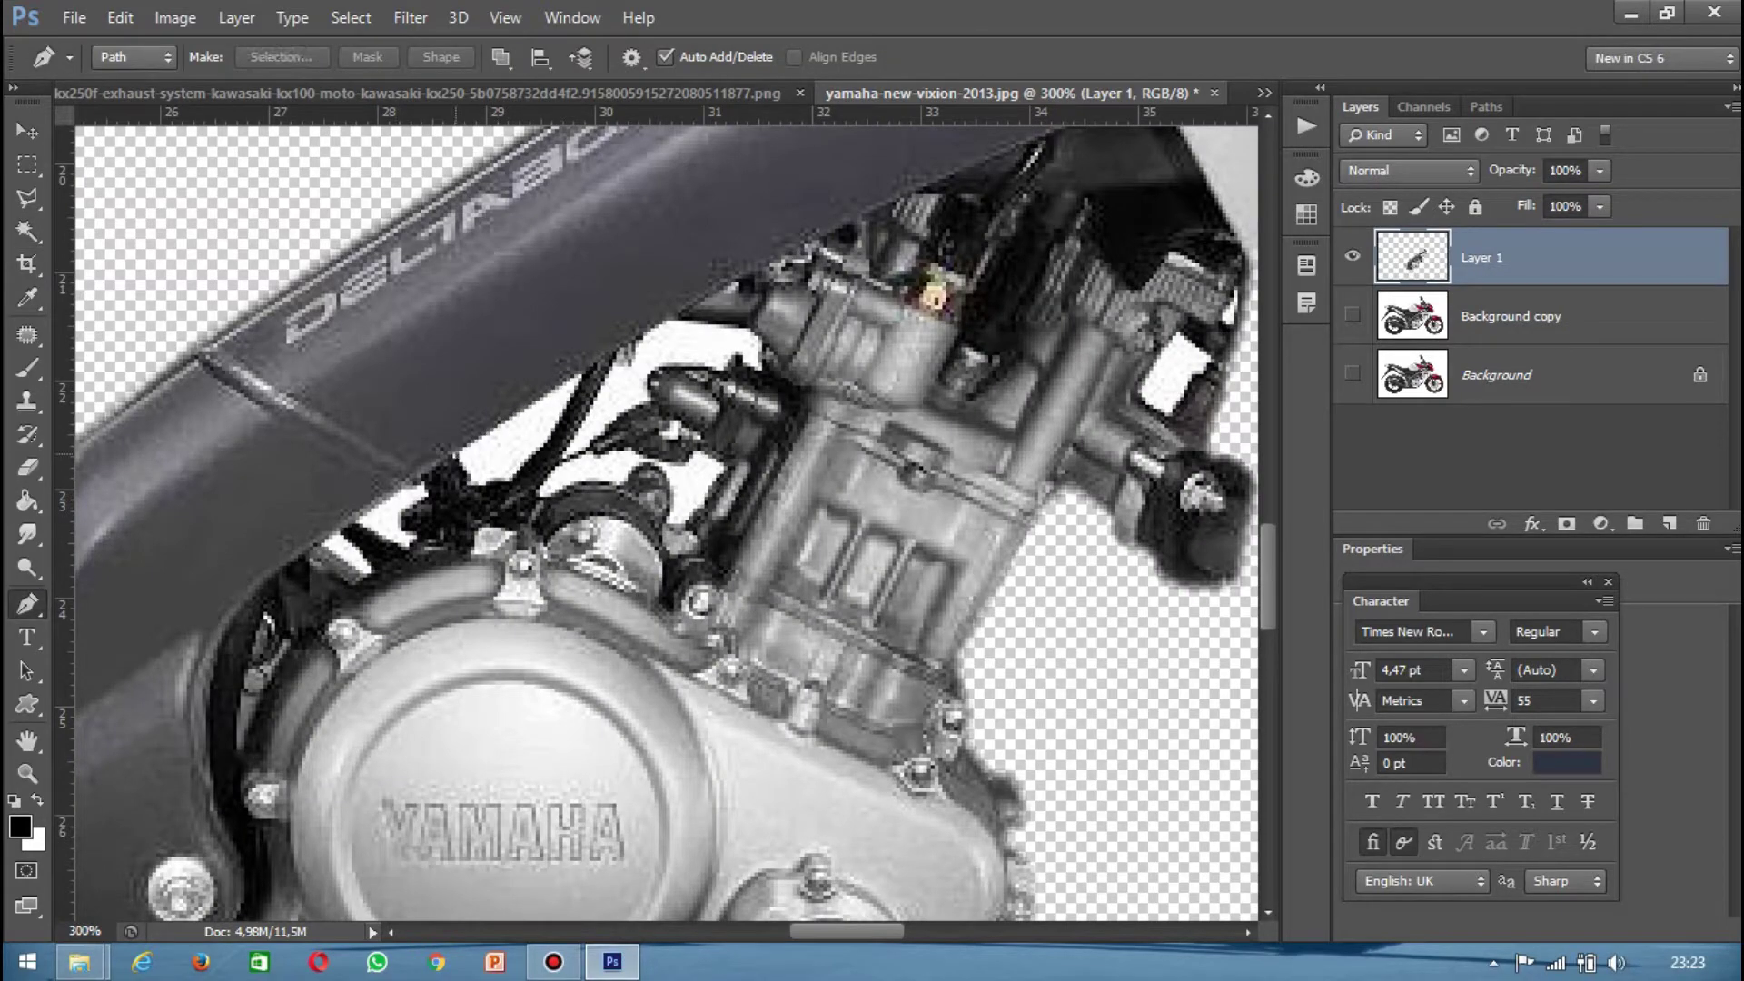
key("ctrl+plus")
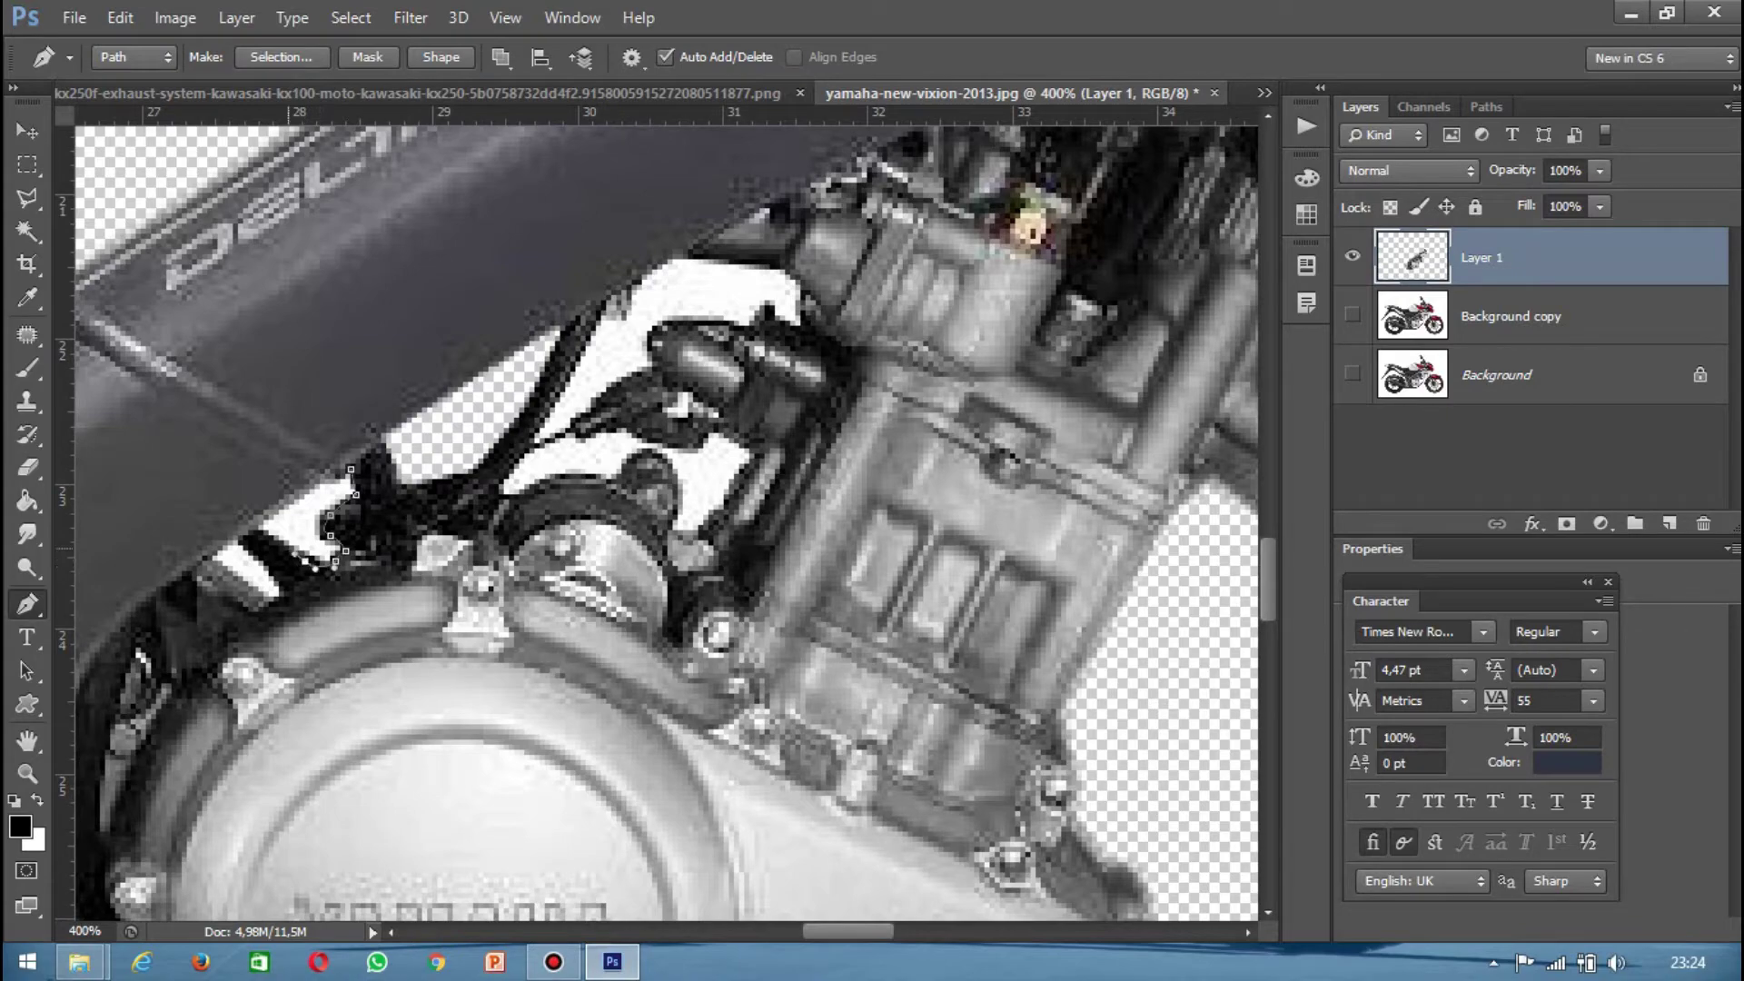
right_click(275, 538)
left_click(391, 479)
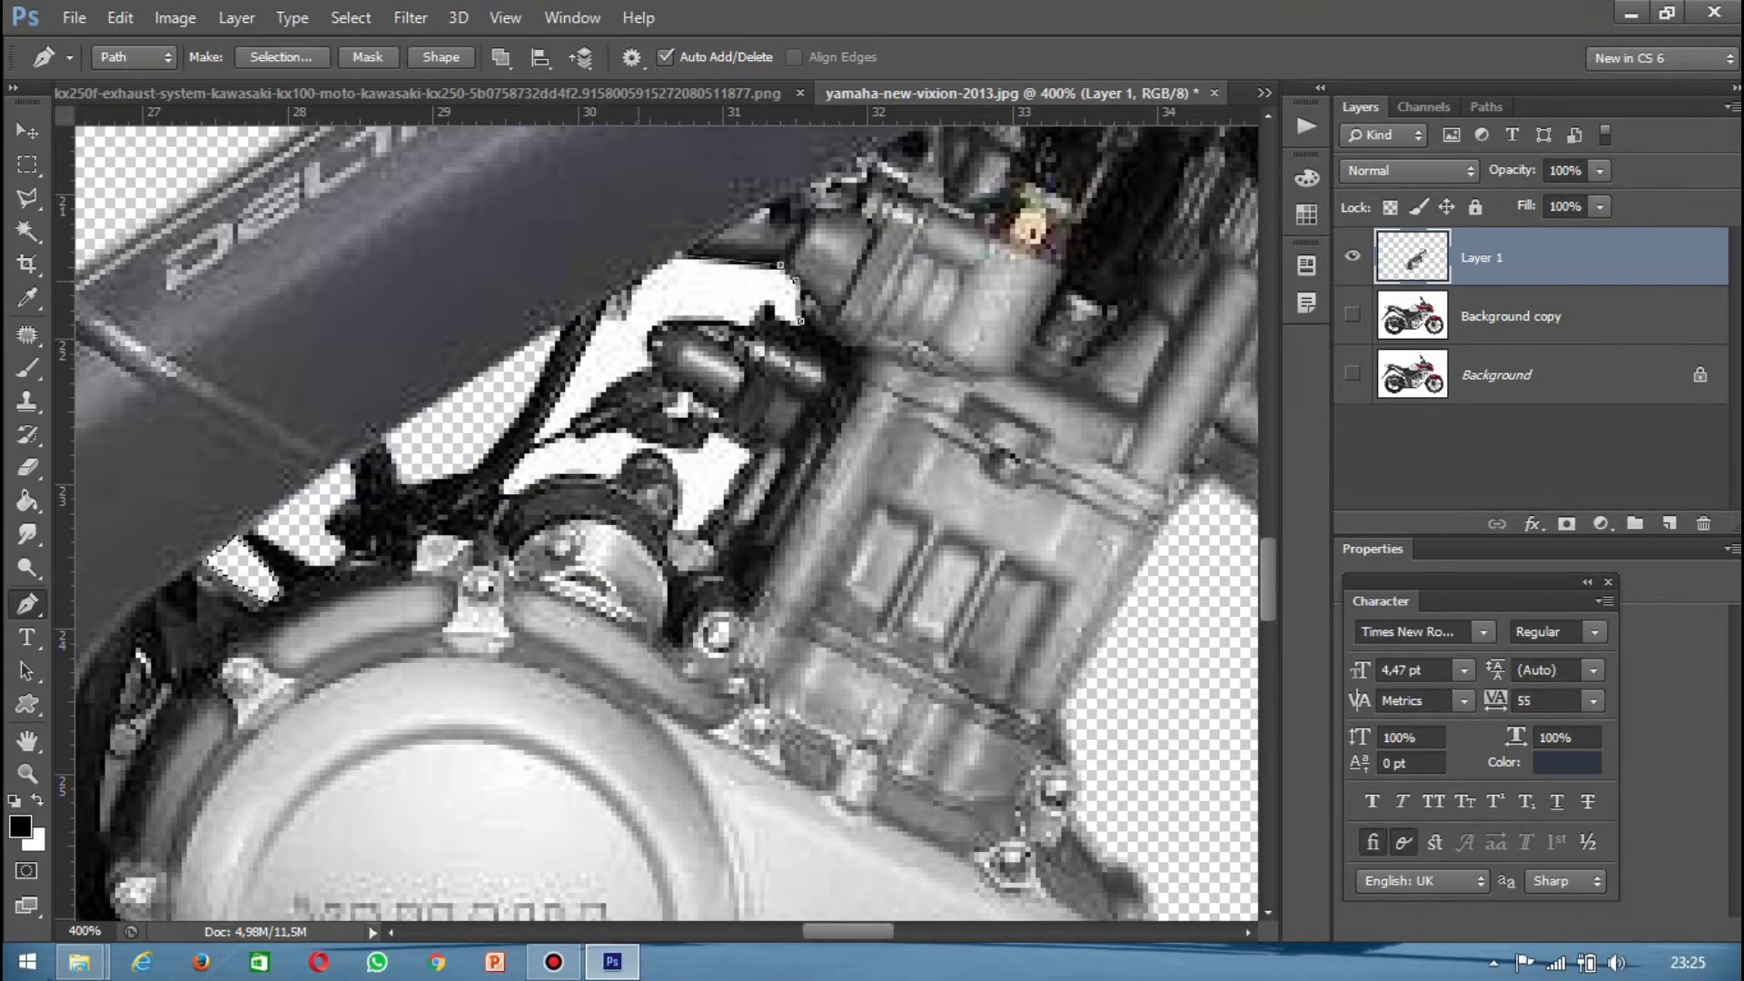
left_click(531, 495)
key("ctrl+plus")
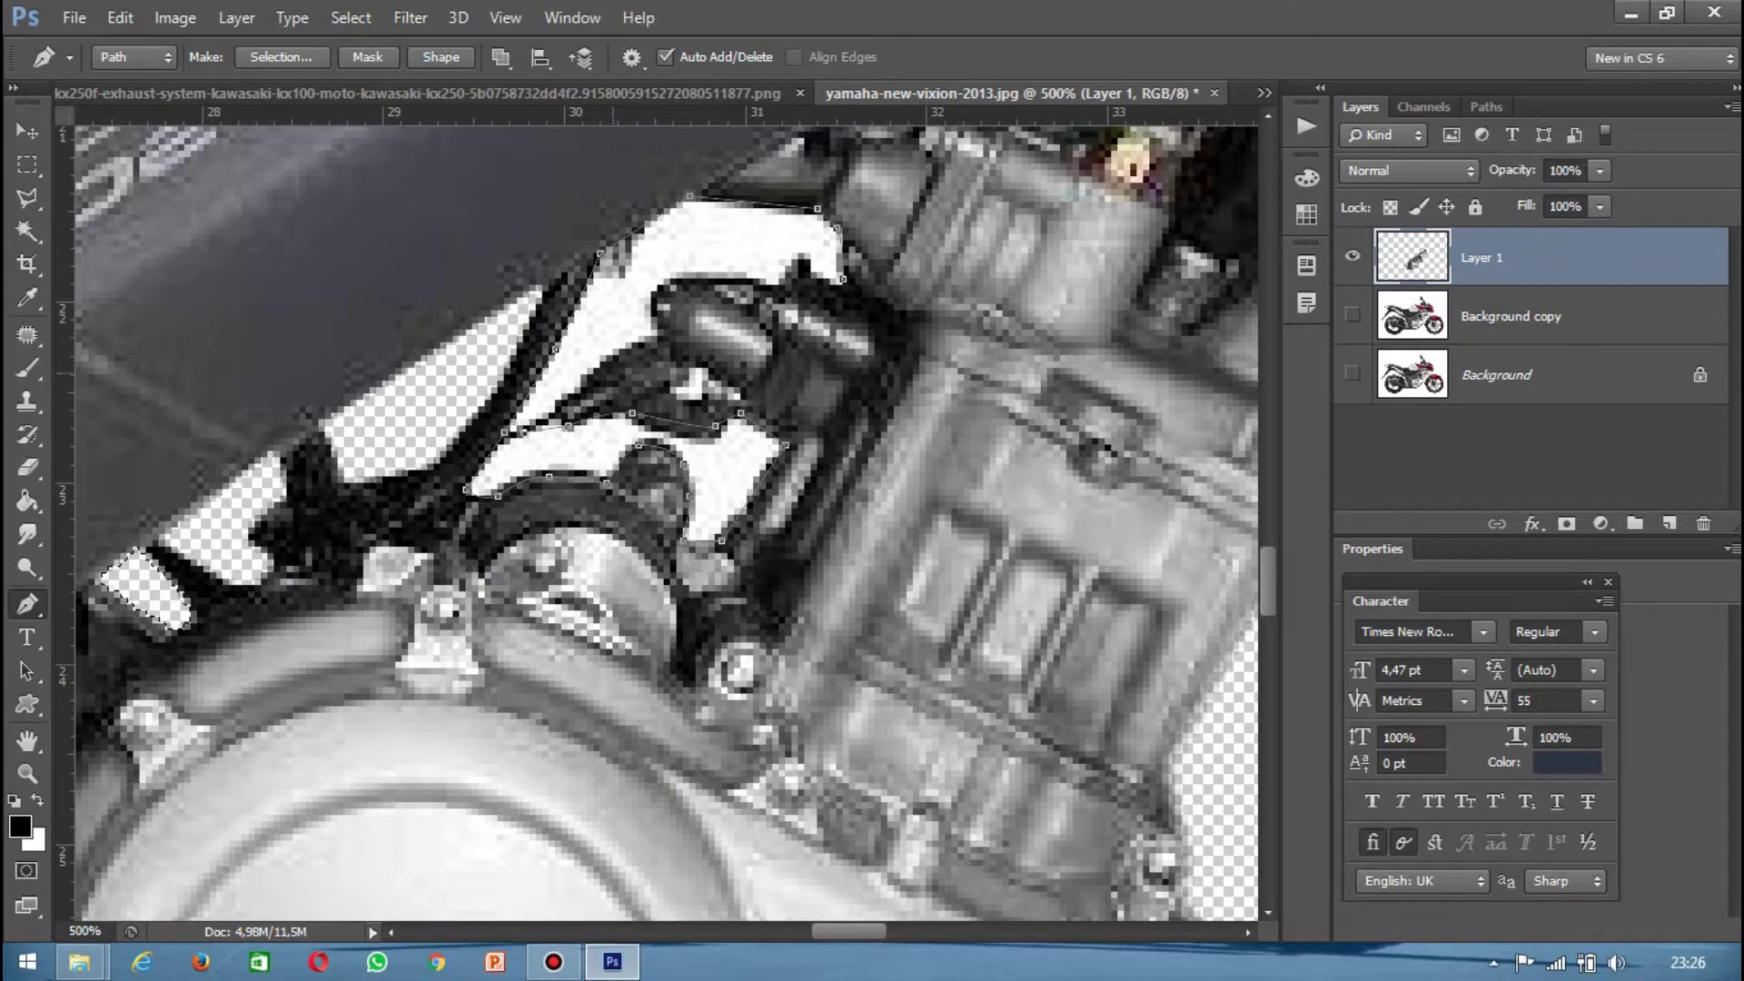
left_click_drag(654, 518, 679, 539)
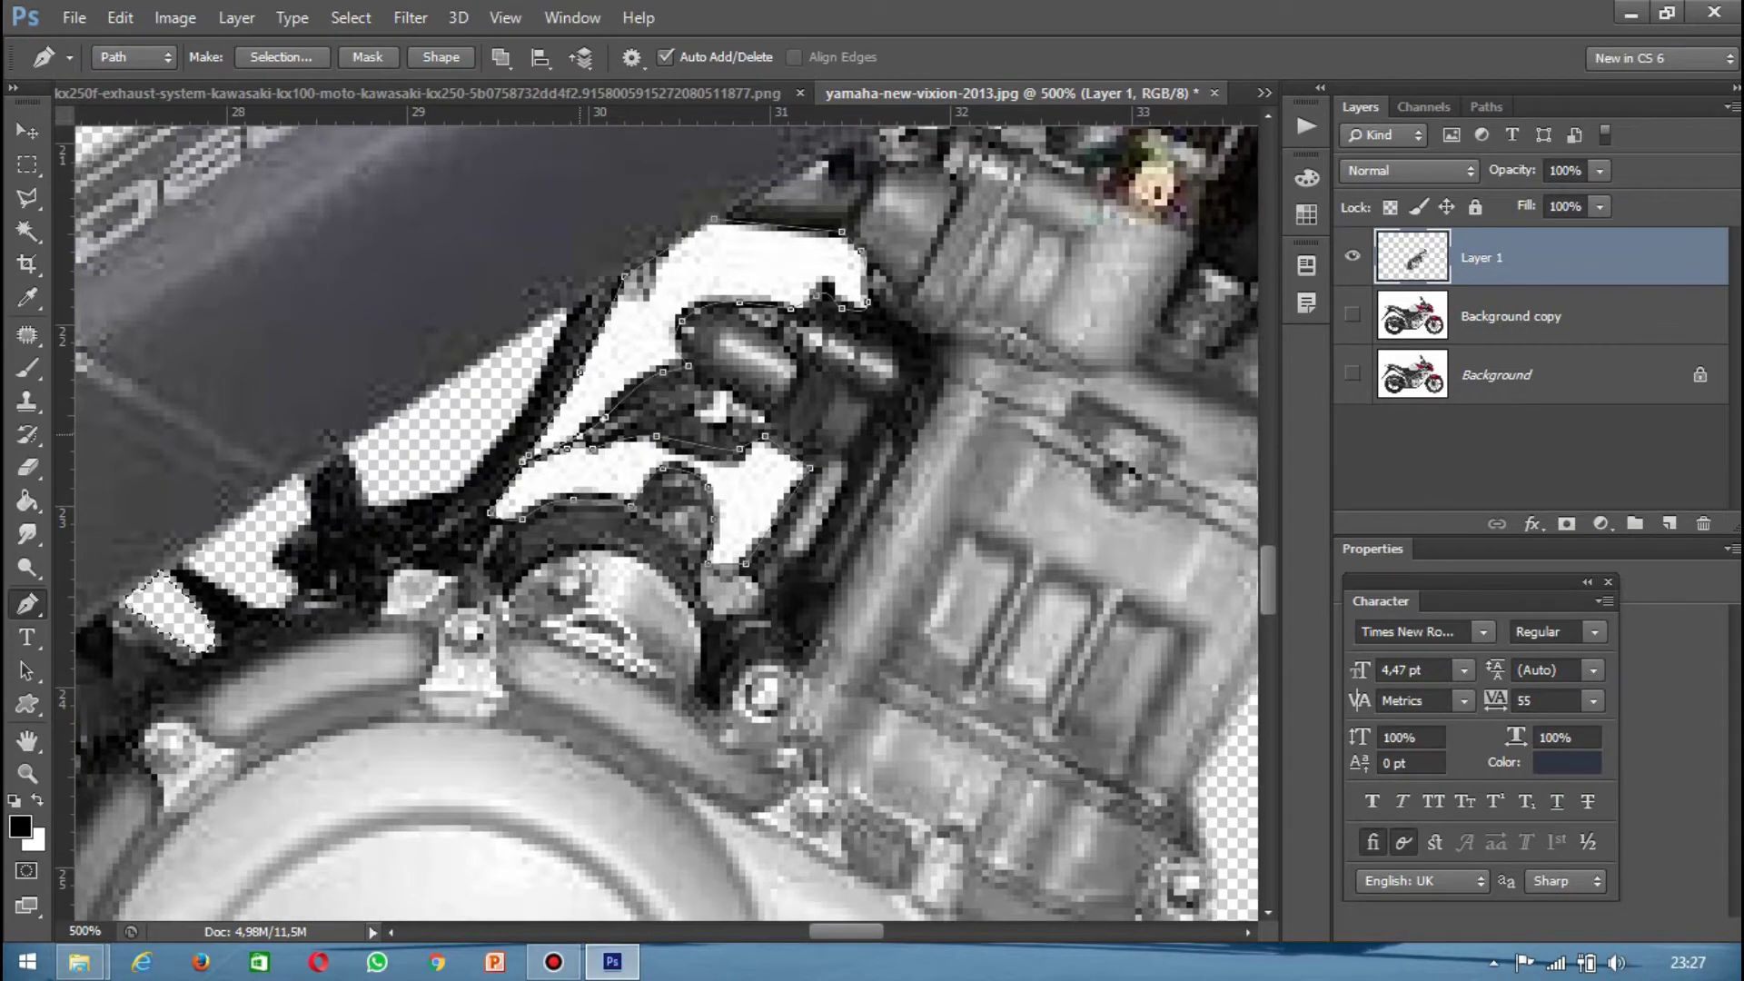
key("ctrl+minus")
key("ctrl+minus")
key("ctrl+minus")
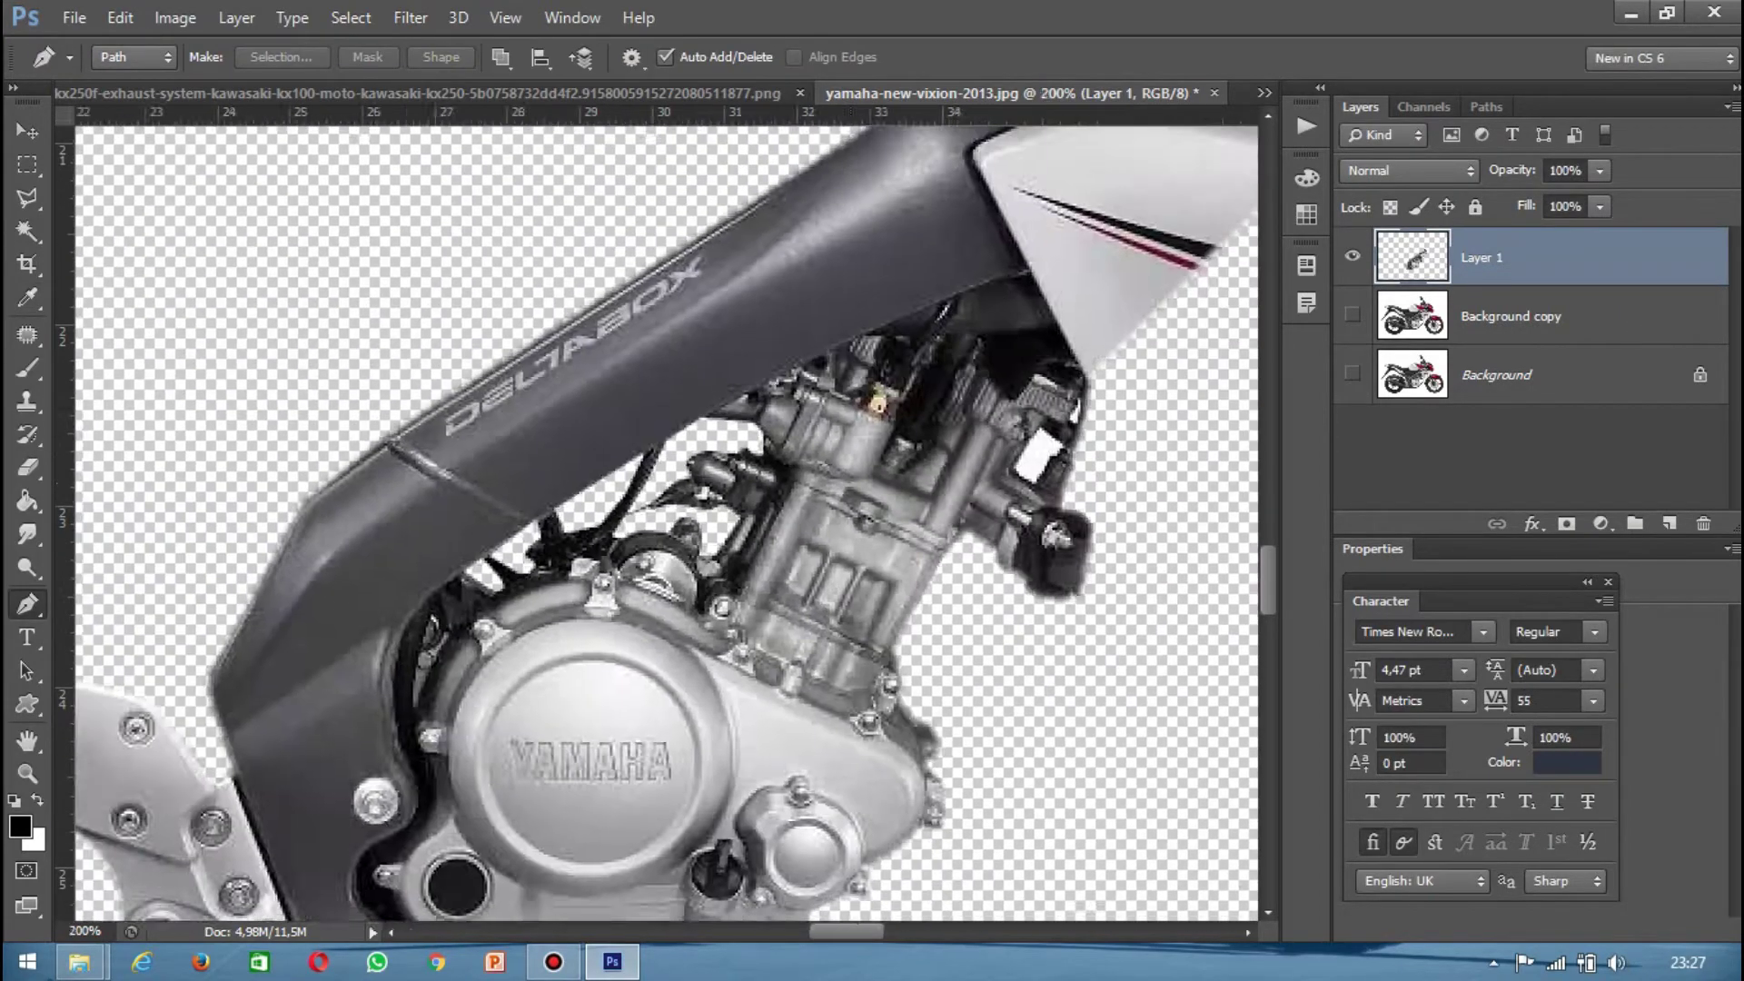
key("ctrl+minus")
Step: Move the engine onto the Kawasaki image, scale it to 95.56%, and restore 100% opacity
key("v")
mouse_move(635, 545)
left_mouse_down()
mouse_move(798, 375)
mouse_move(775, 371)
left_mouse_up()
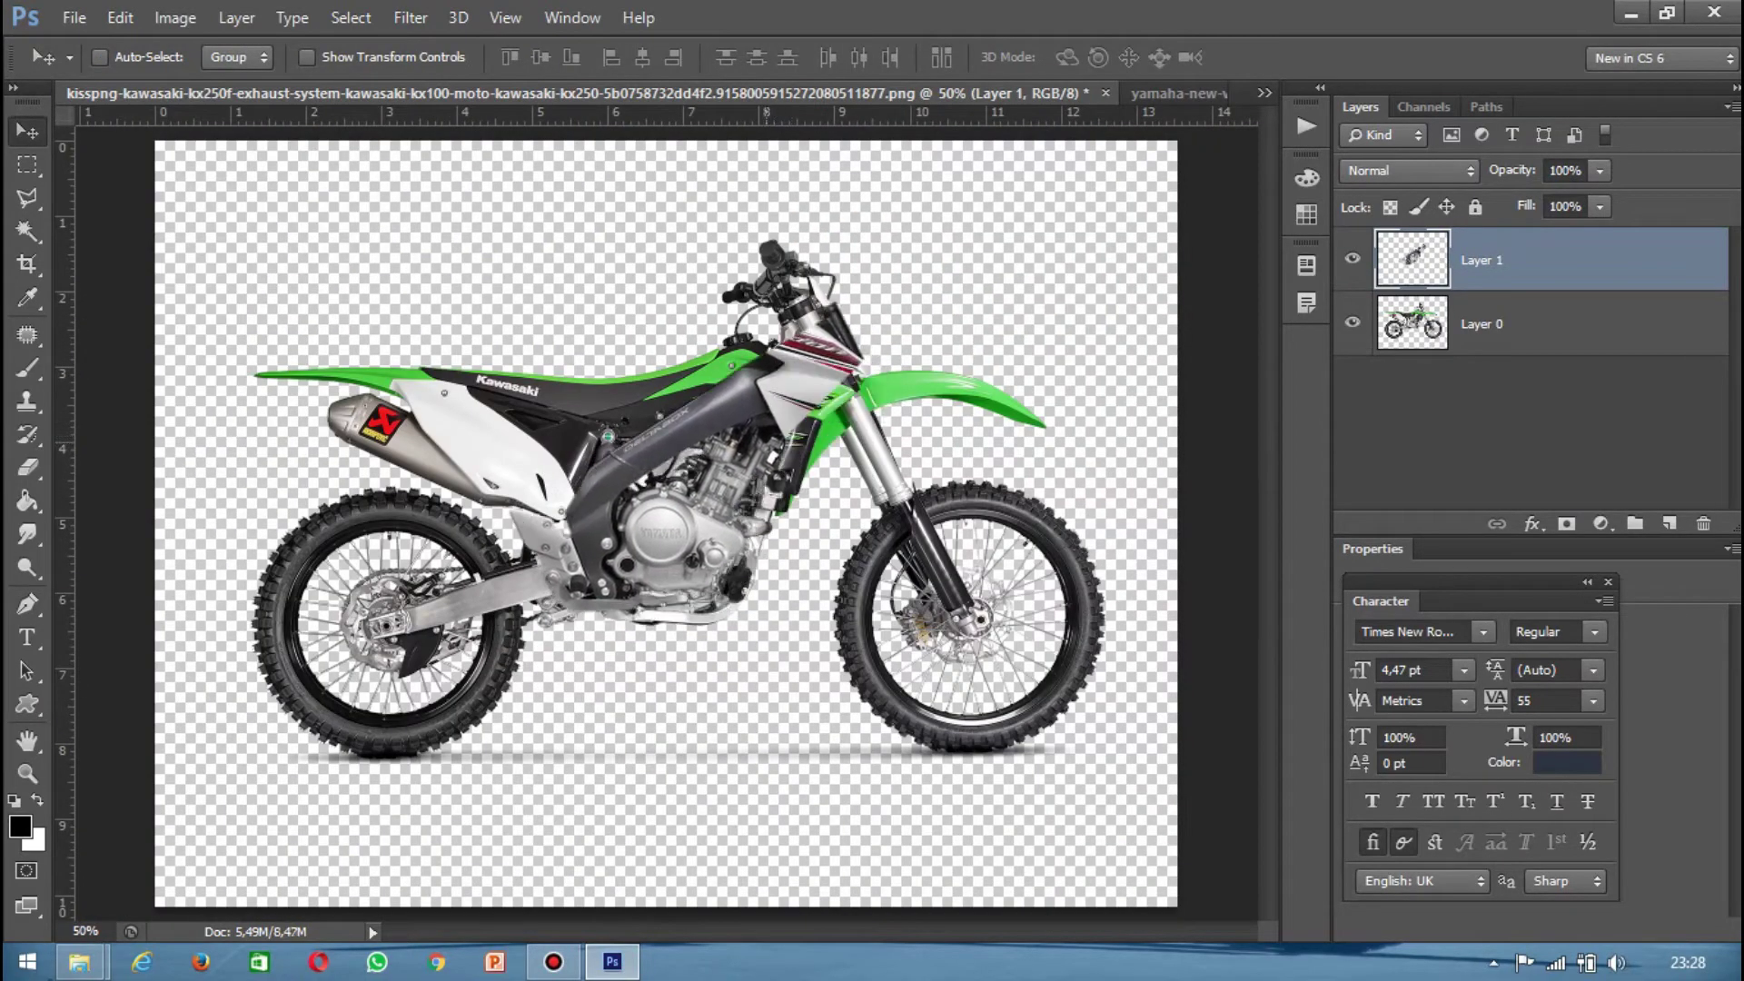
left_click_drag(1599, 170, 1547, 199)
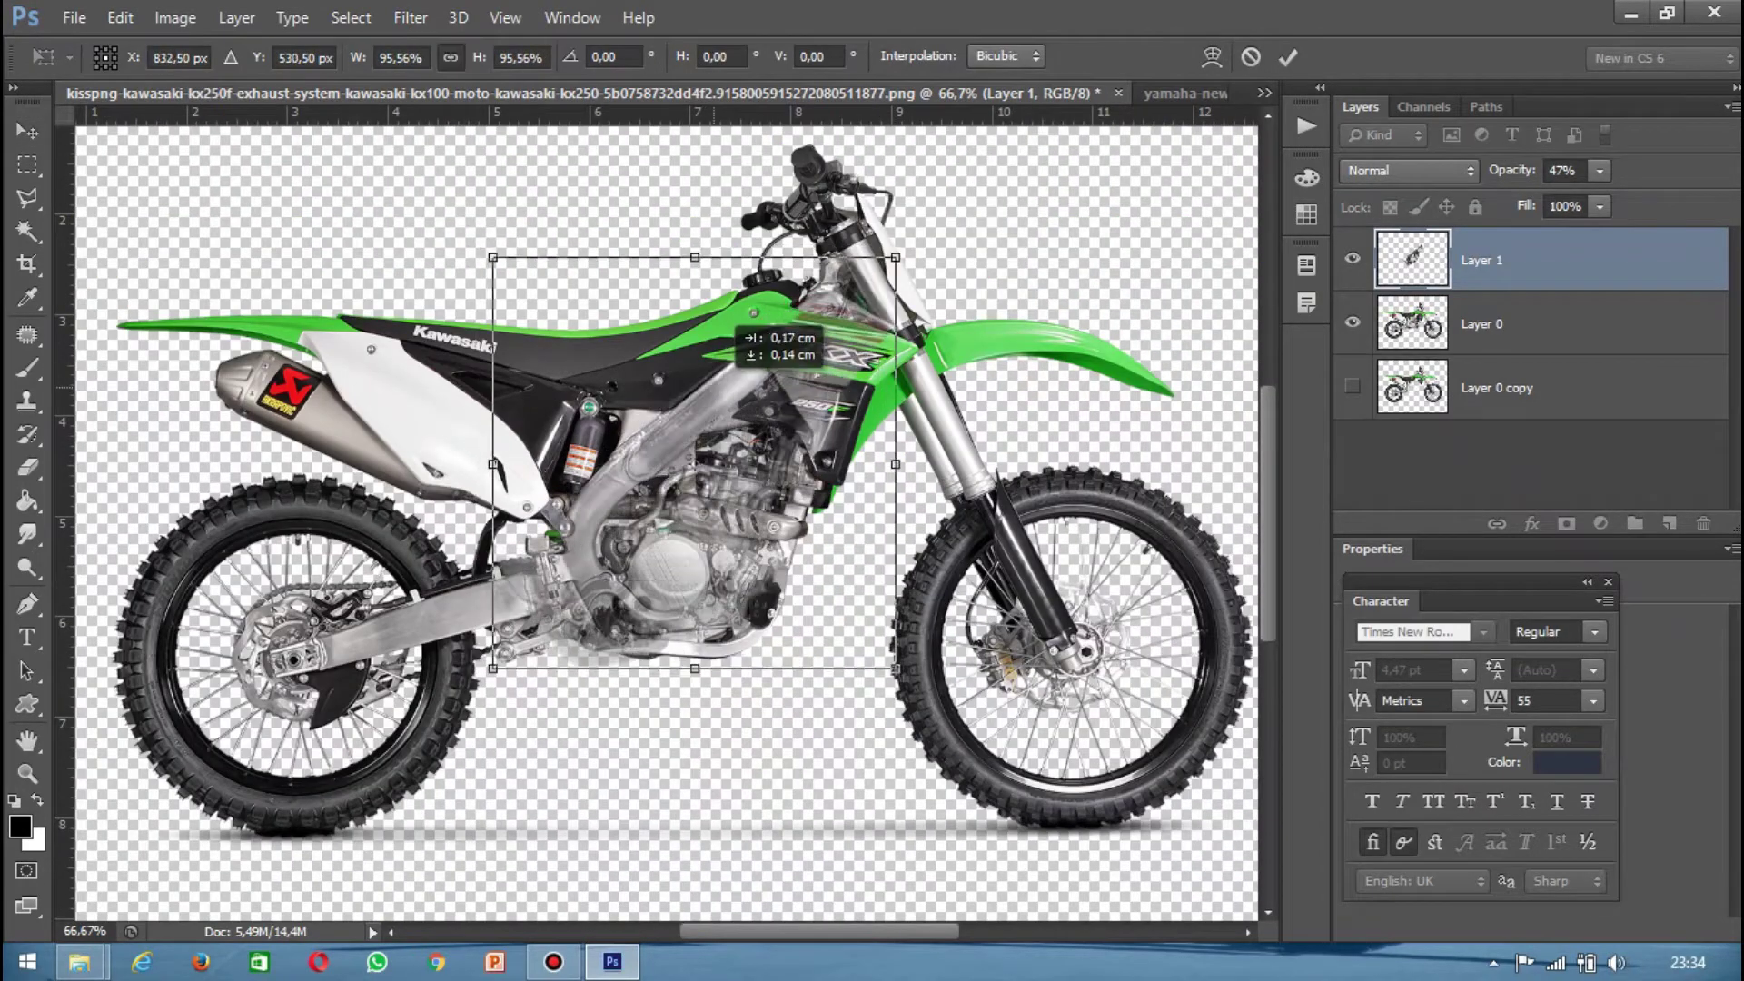
left_click_drag(897, 675, 884, 664)
key("Return")
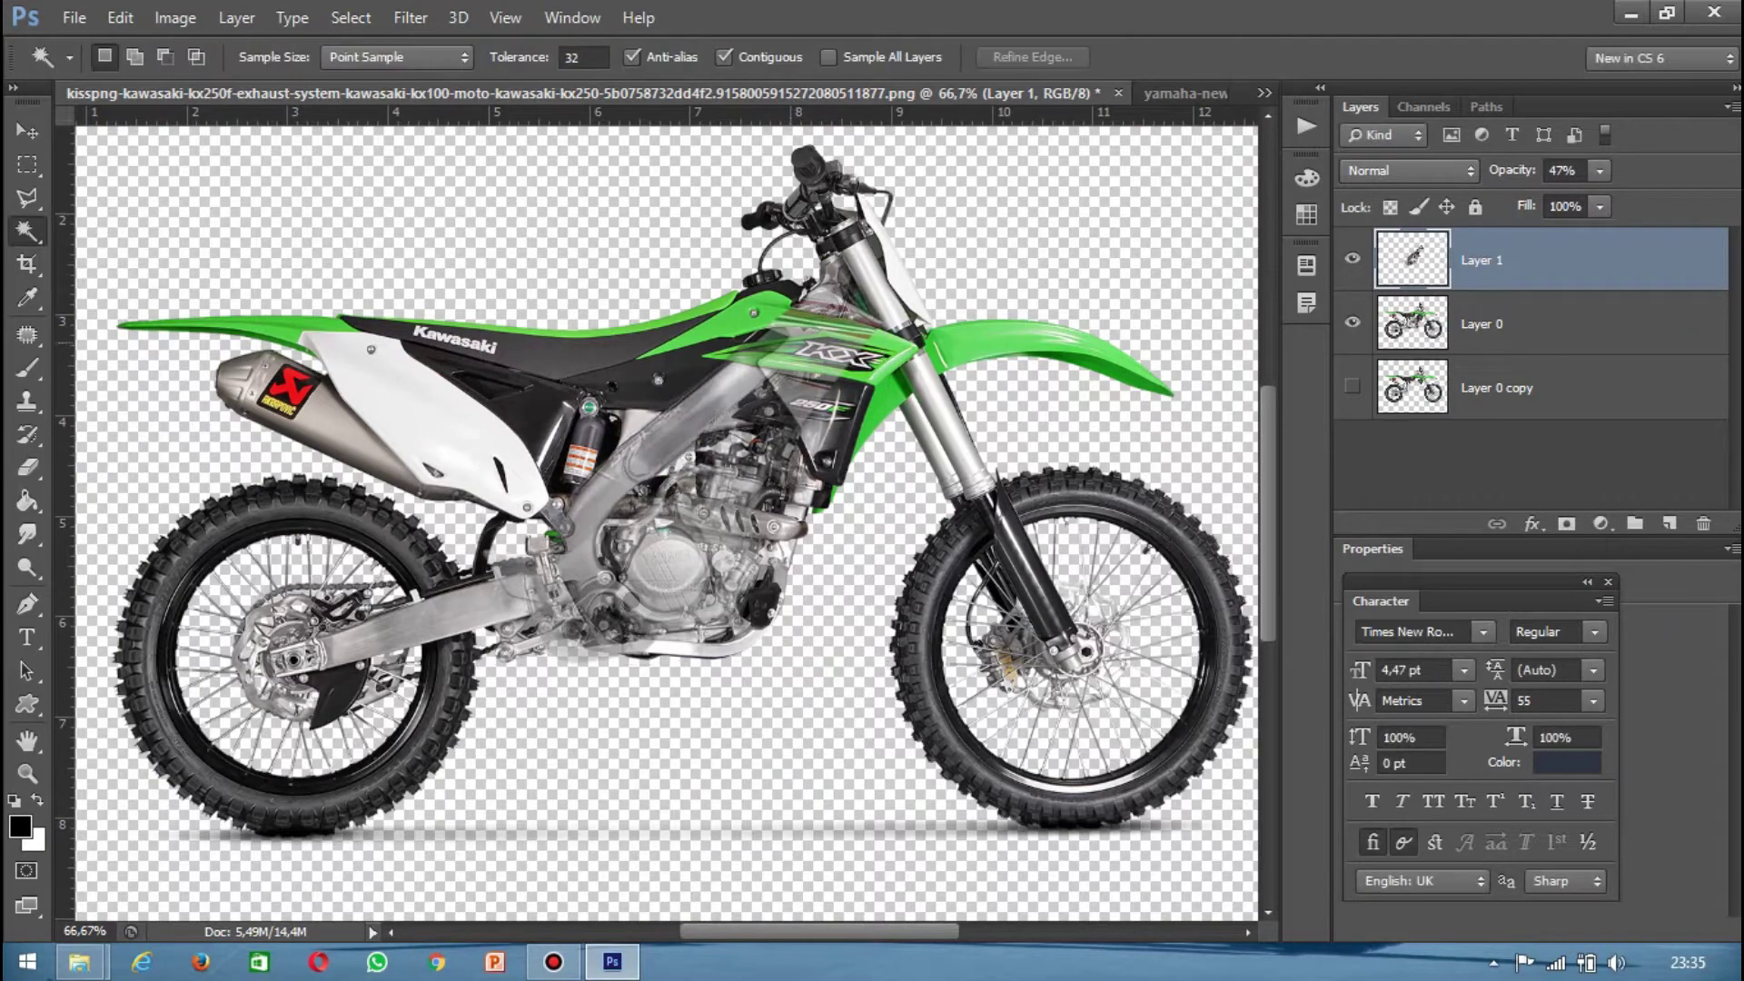
key("v")
left_click_drag(1600, 169, 1668, 199)
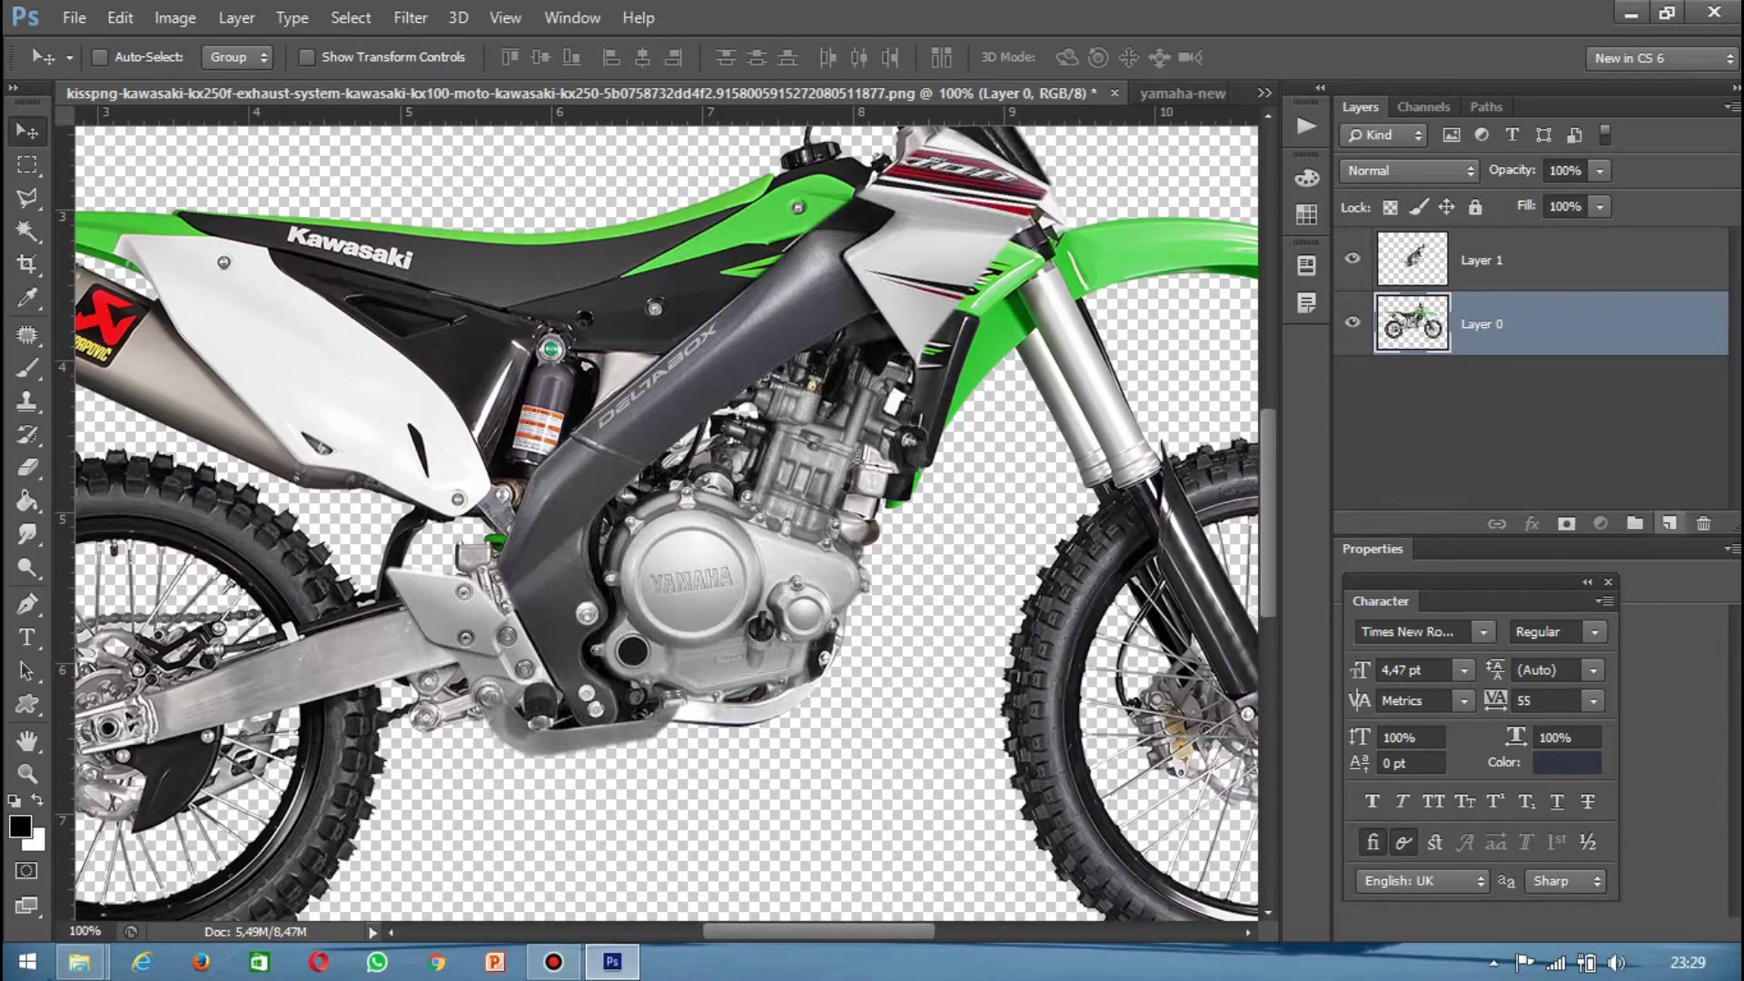
Step: Duplicate the Kawasaki Layer 0 and hide the original layer
key("ctrl+j")
left_click(1353, 387)
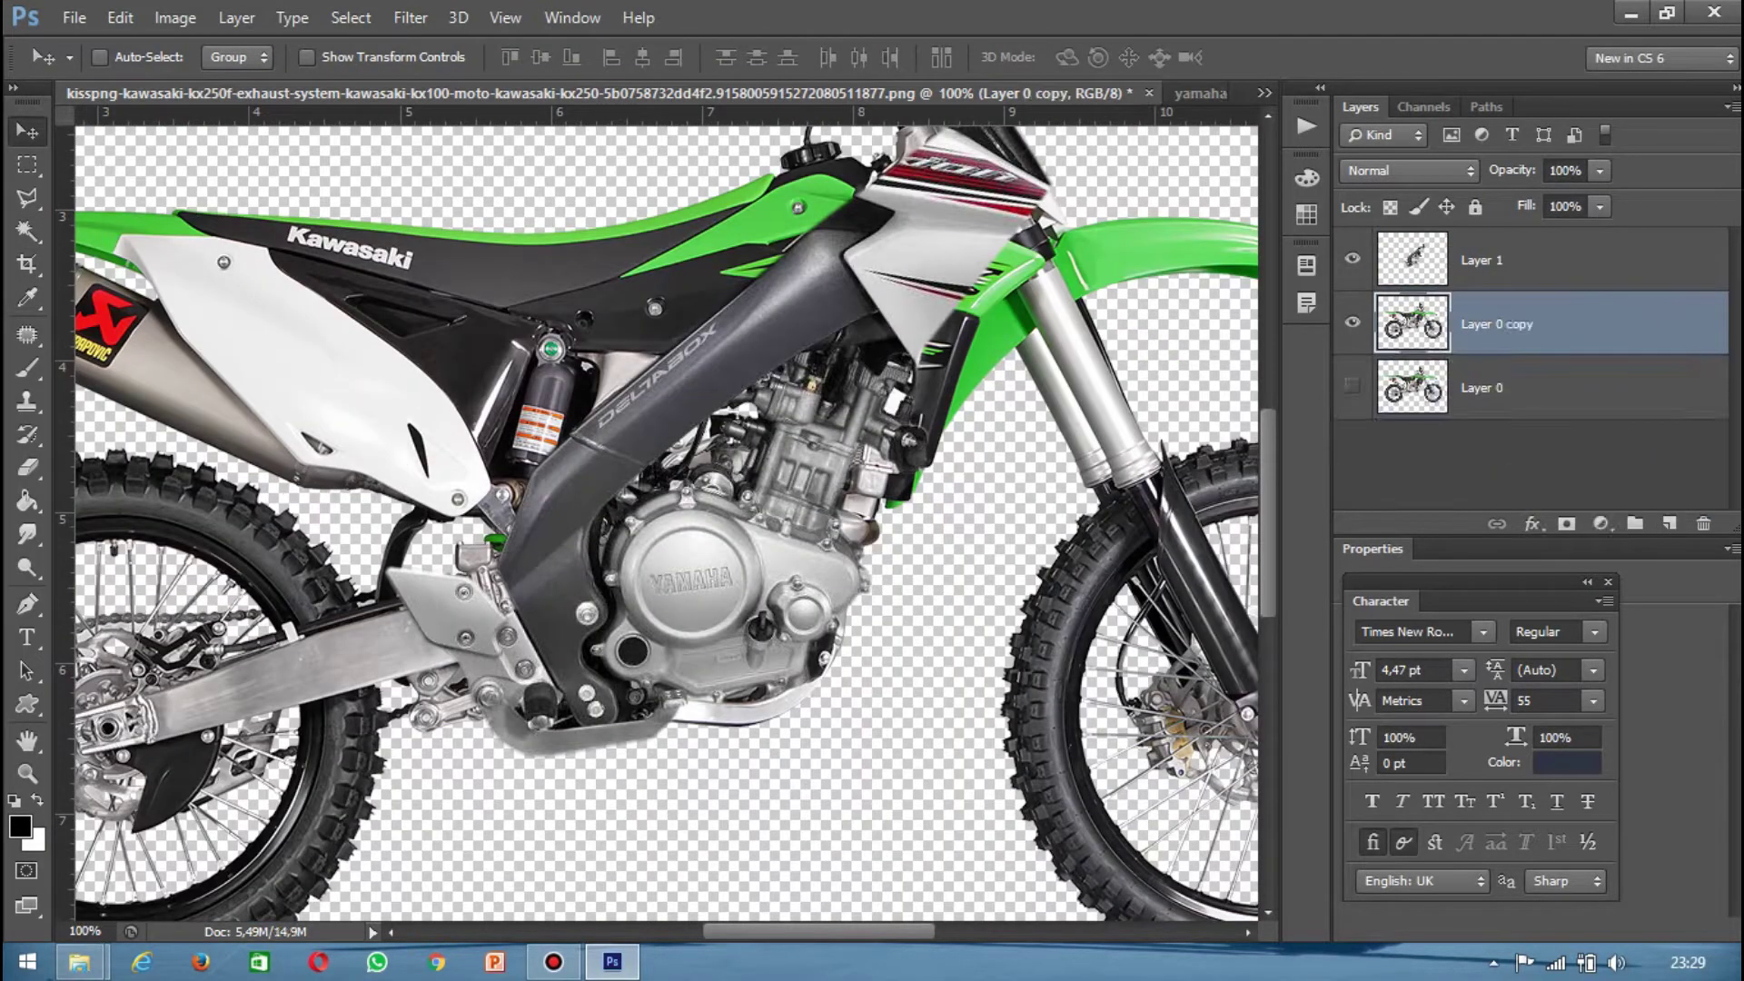
left_click(1353, 259)
key("ctrl+plus")
key("ctrl+plus")
key("p")
Step: Trace the black 250F radiator shroud outline with the Pen tool
scroll(665, 522, "up", 5)
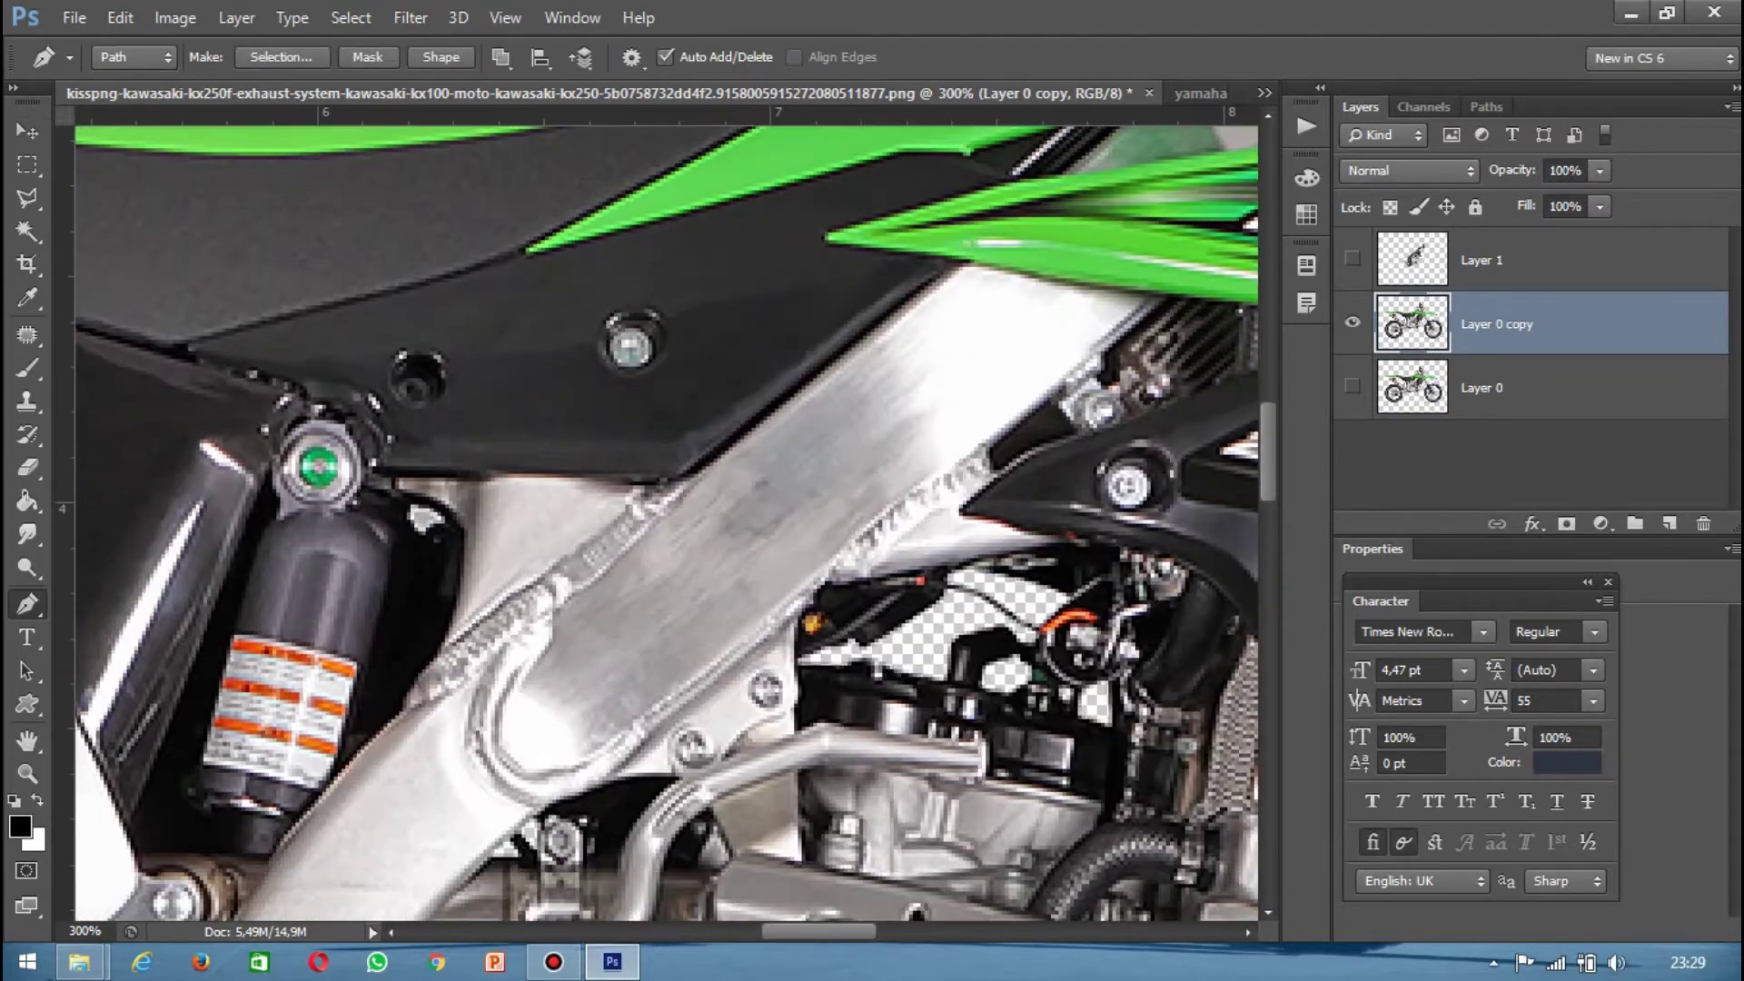
scroll(666, 522, "right", 5)
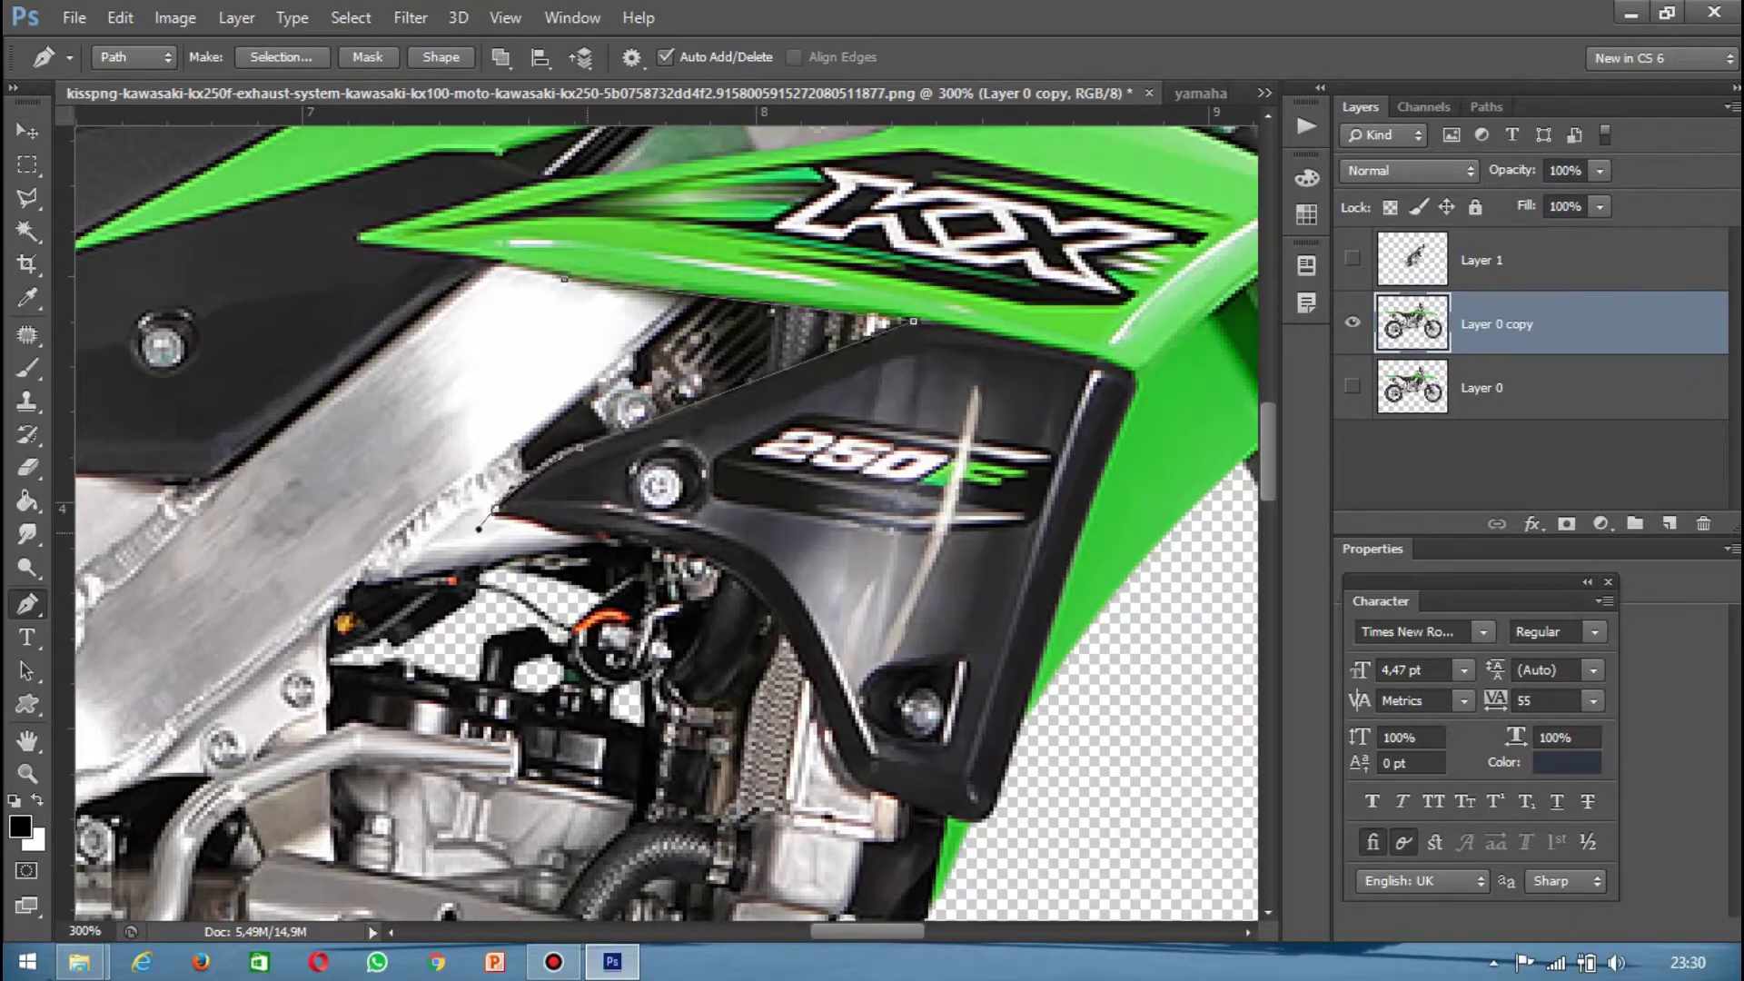
key("ctrl+plus")
key("ctrl+plus")
left_click_drag(674, 555, 707, 569)
scroll(666, 522, "down", 3)
scroll(666, 522, "right", 3)
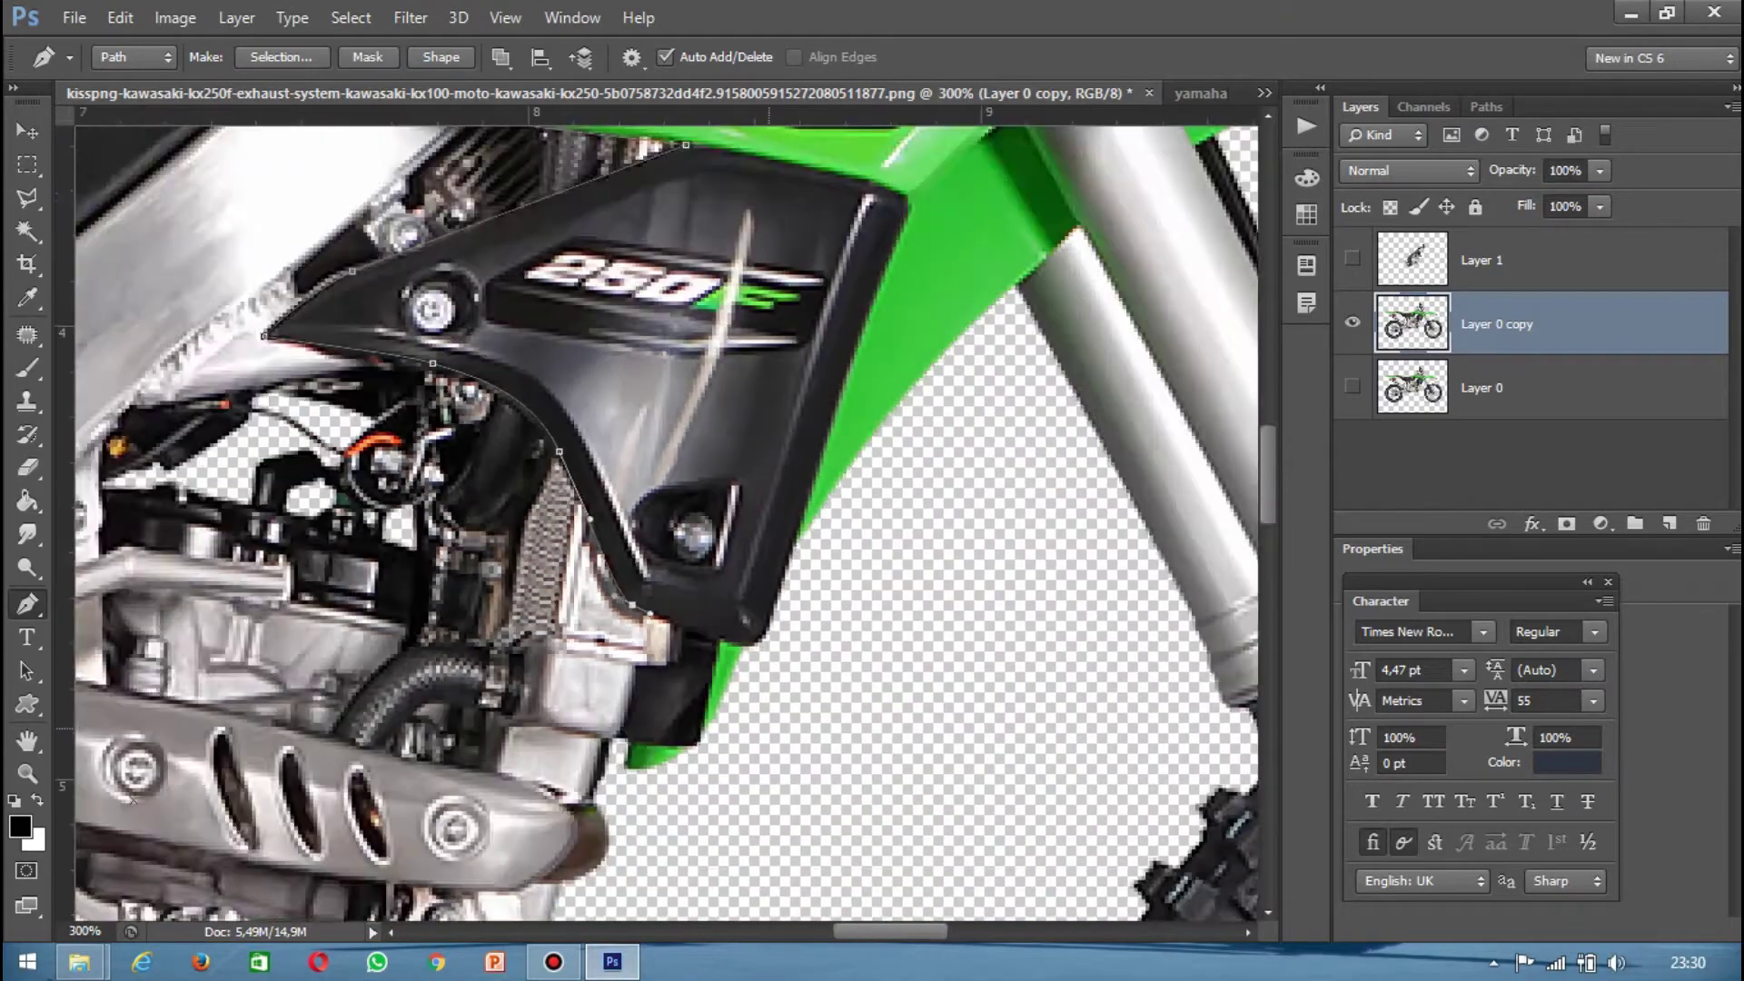
left_click(506, 410)
left_click(656, 679)
key("ctrl+minus")
key("ctrl+minus")
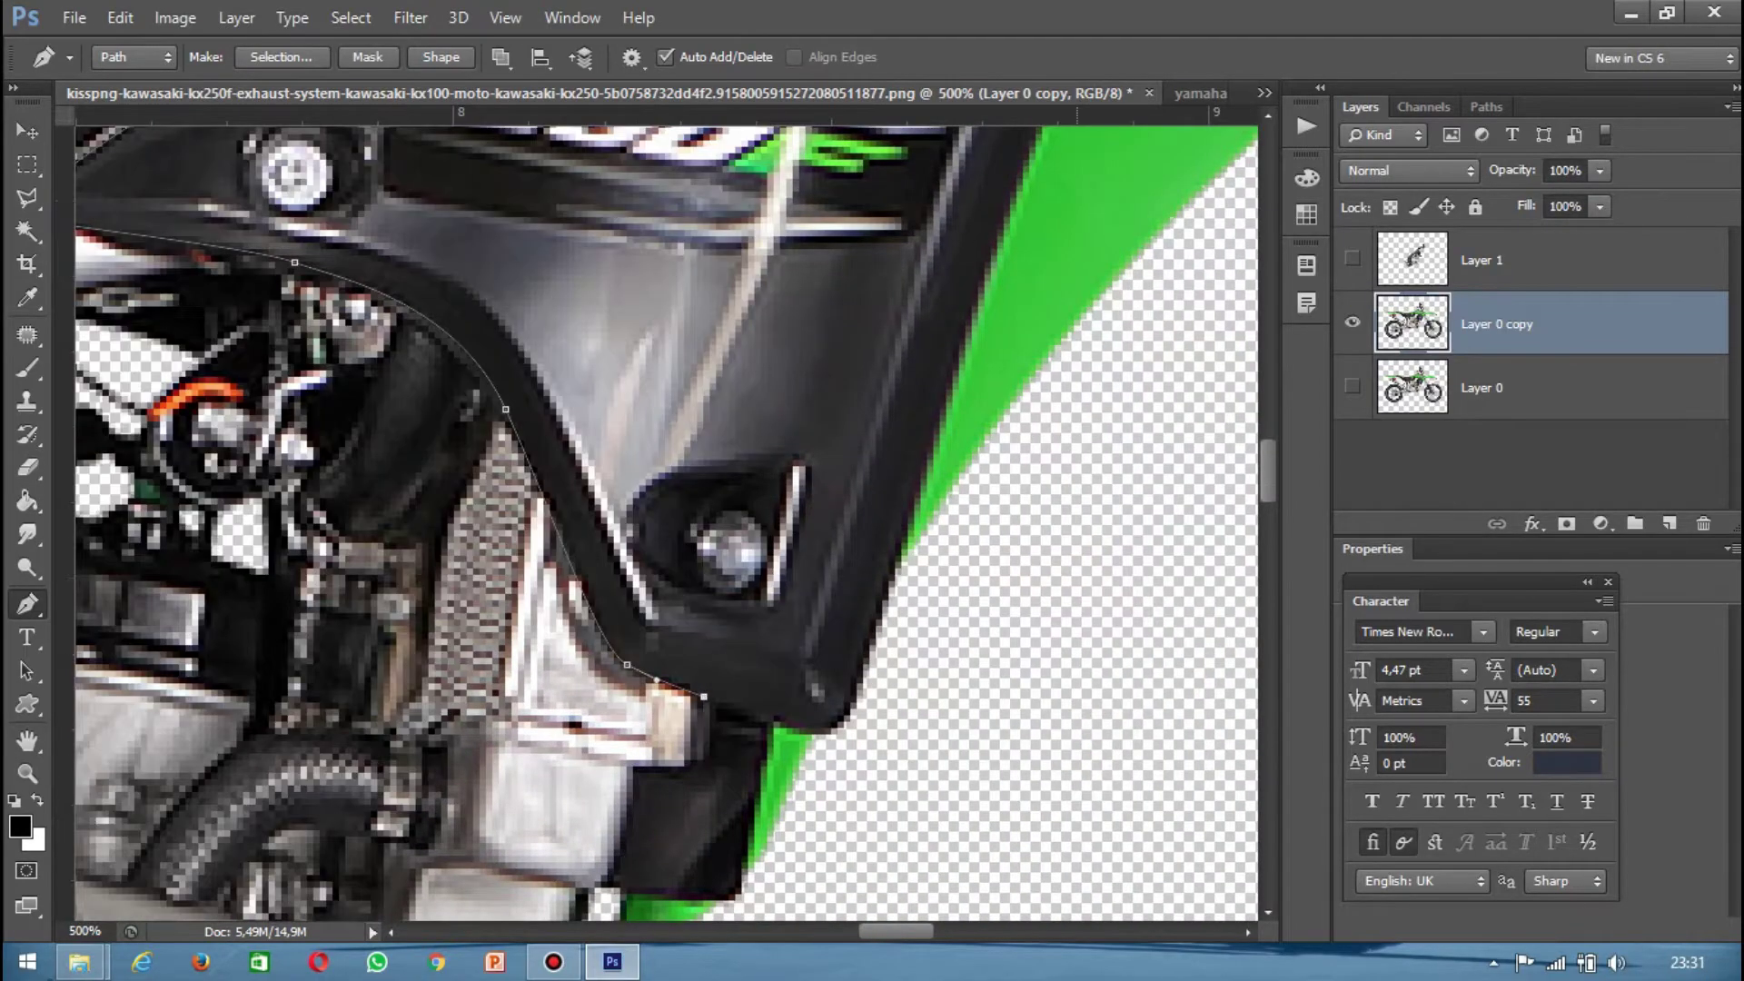
key("ctrl+minus")
key("ctrl+minus")
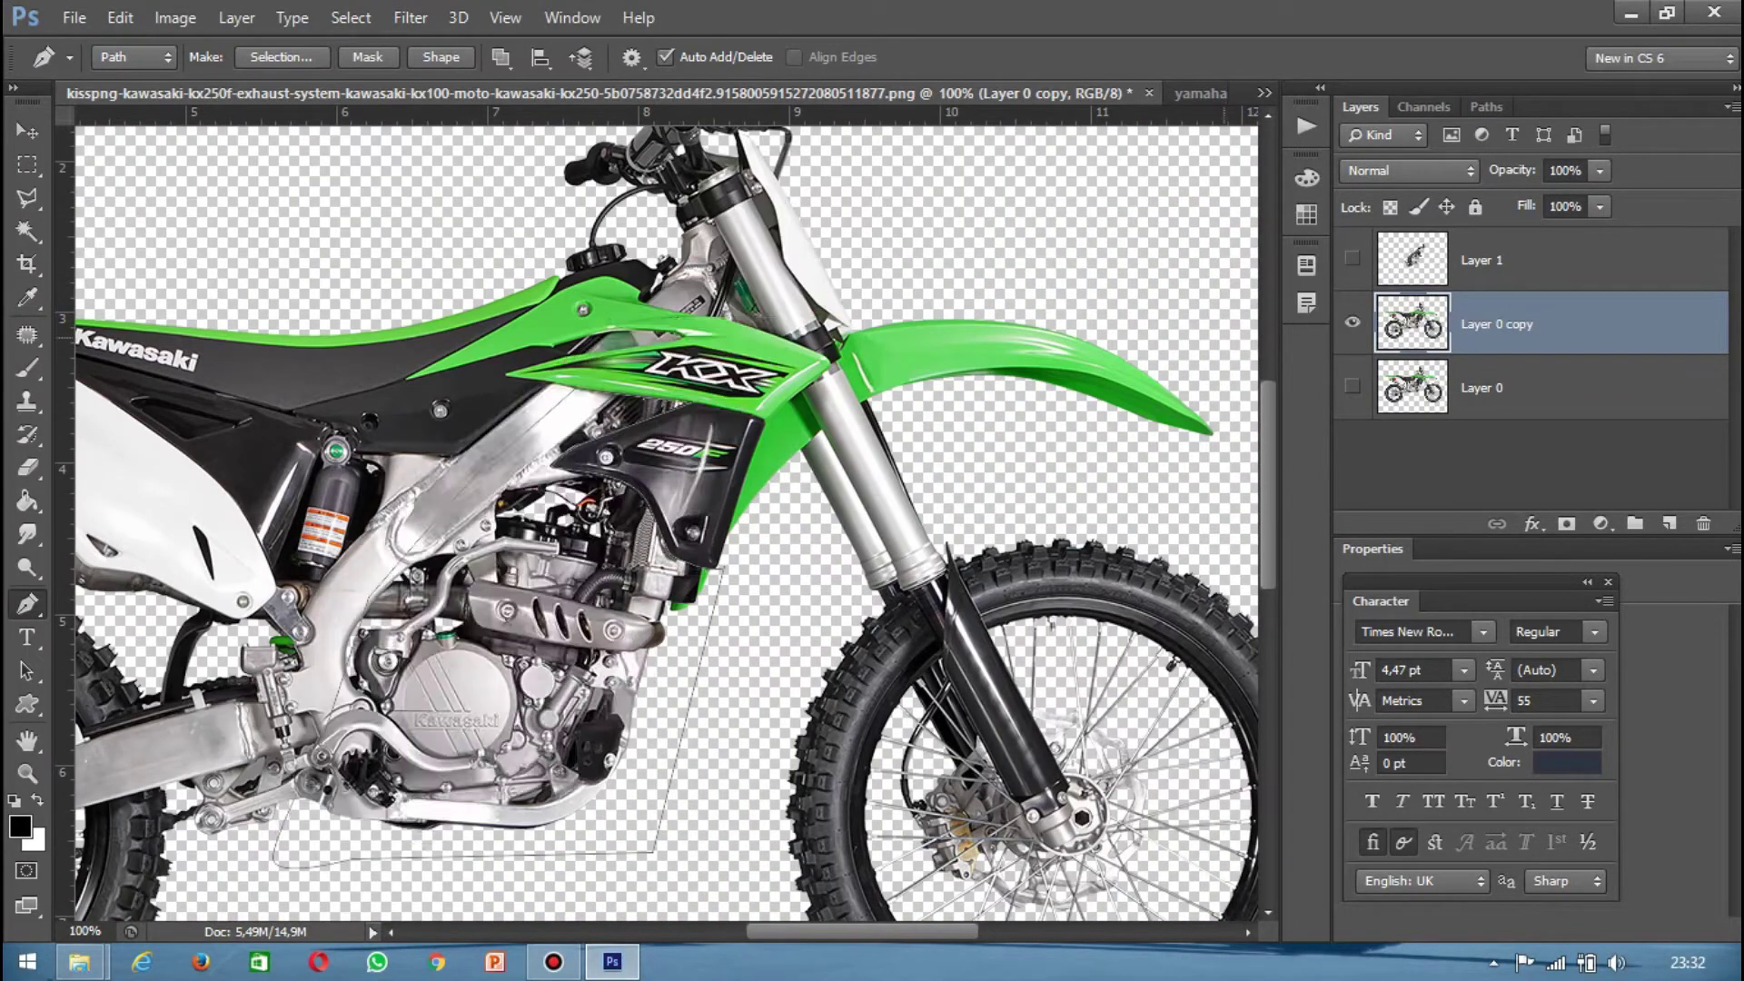
key("ctrl+plus")
key("ctrl+plus")
key("ctrl+minus")
key("ctrl+minus")
Step: Turn the shroud path into a selection, copy it to Layer 2, and bring it to the top
right_click(535, 128)
left_click(634, 244)
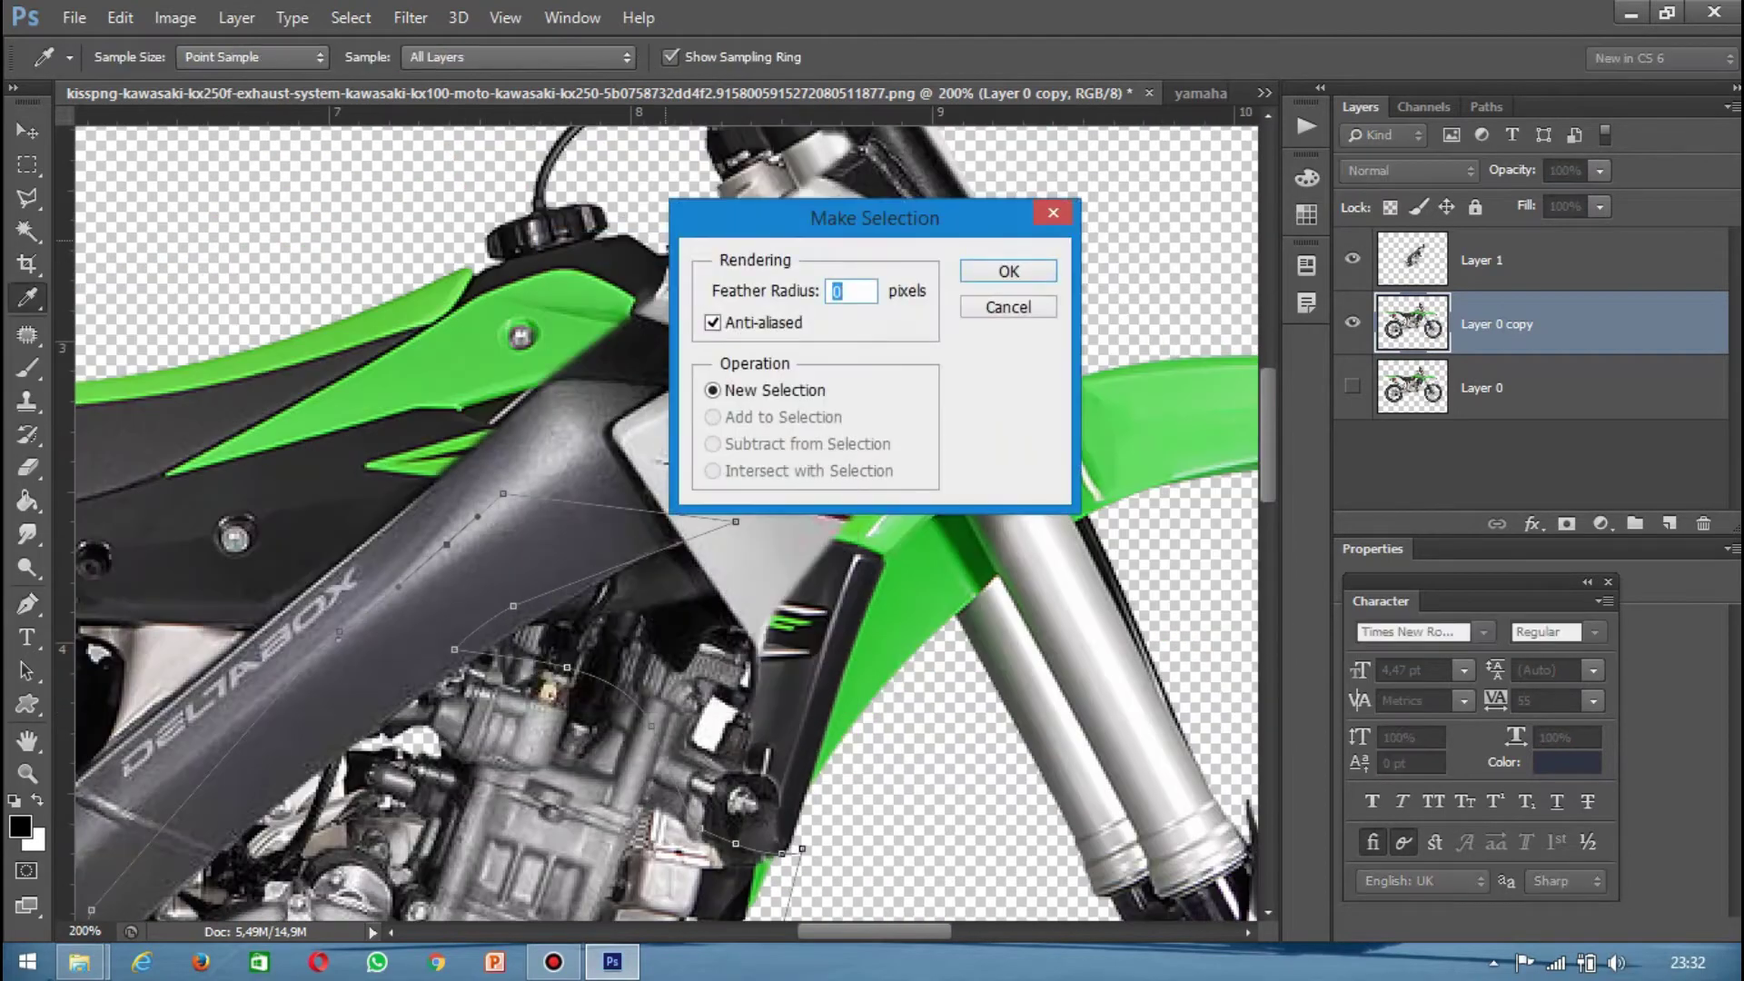
key("Return")
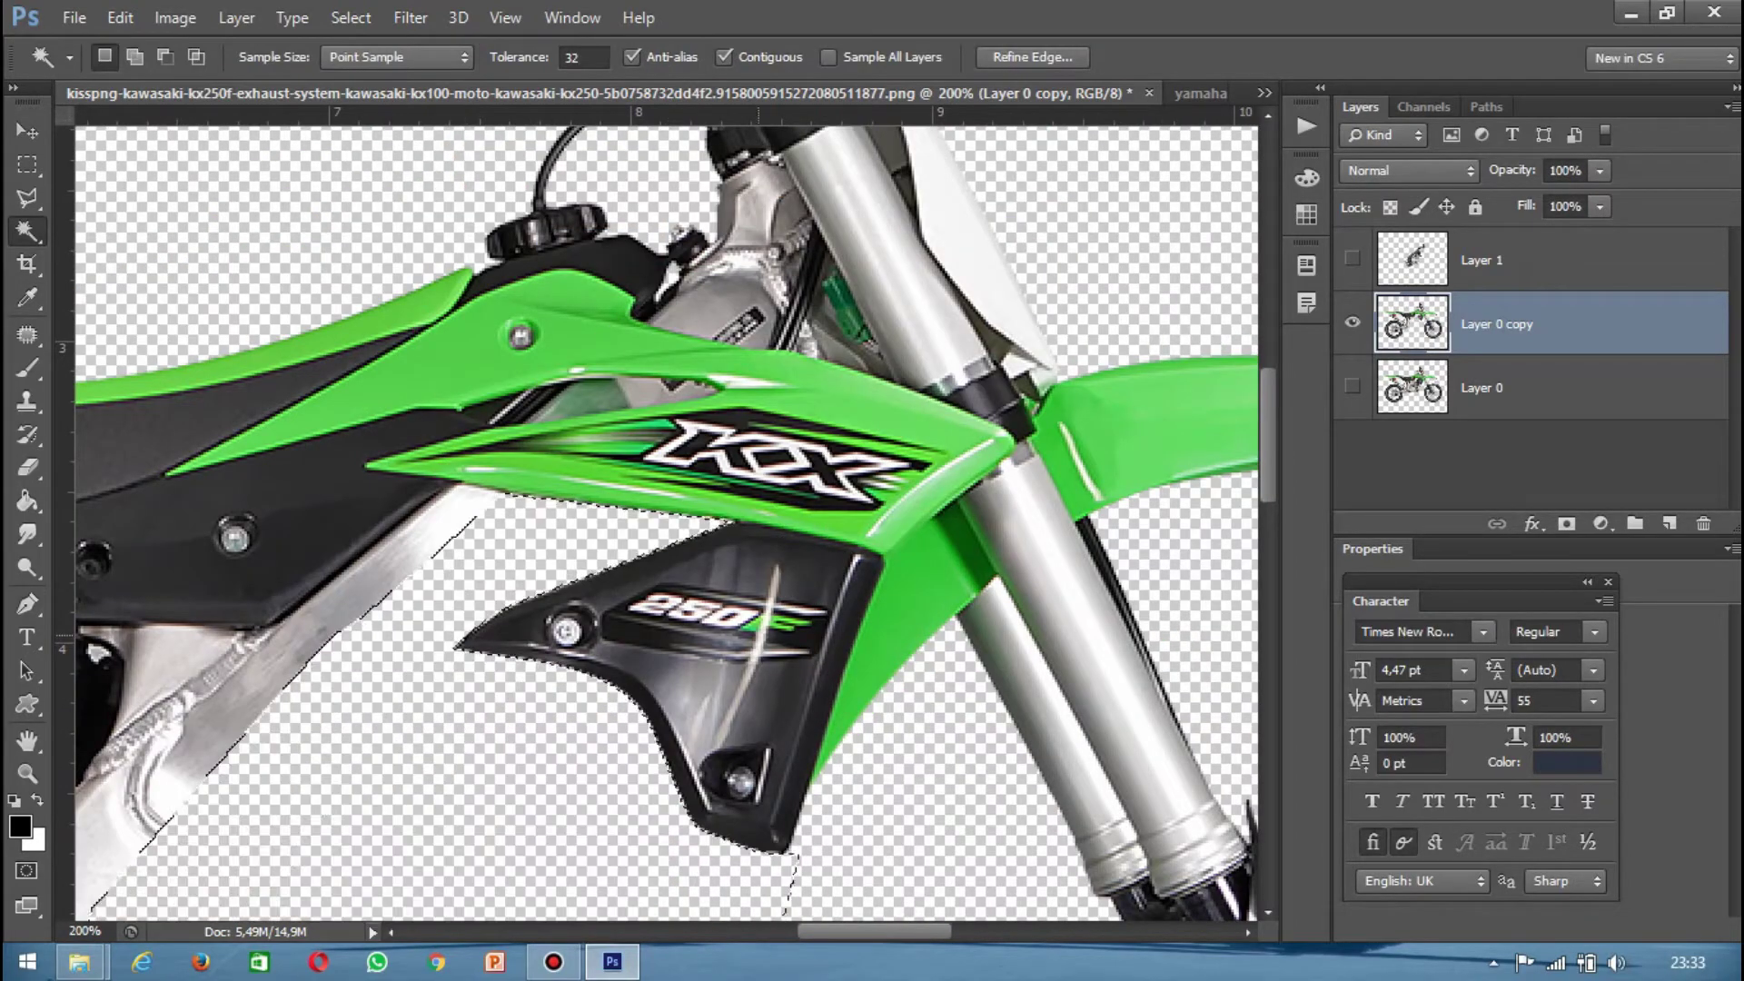
scroll(664, 523, "left", 5)
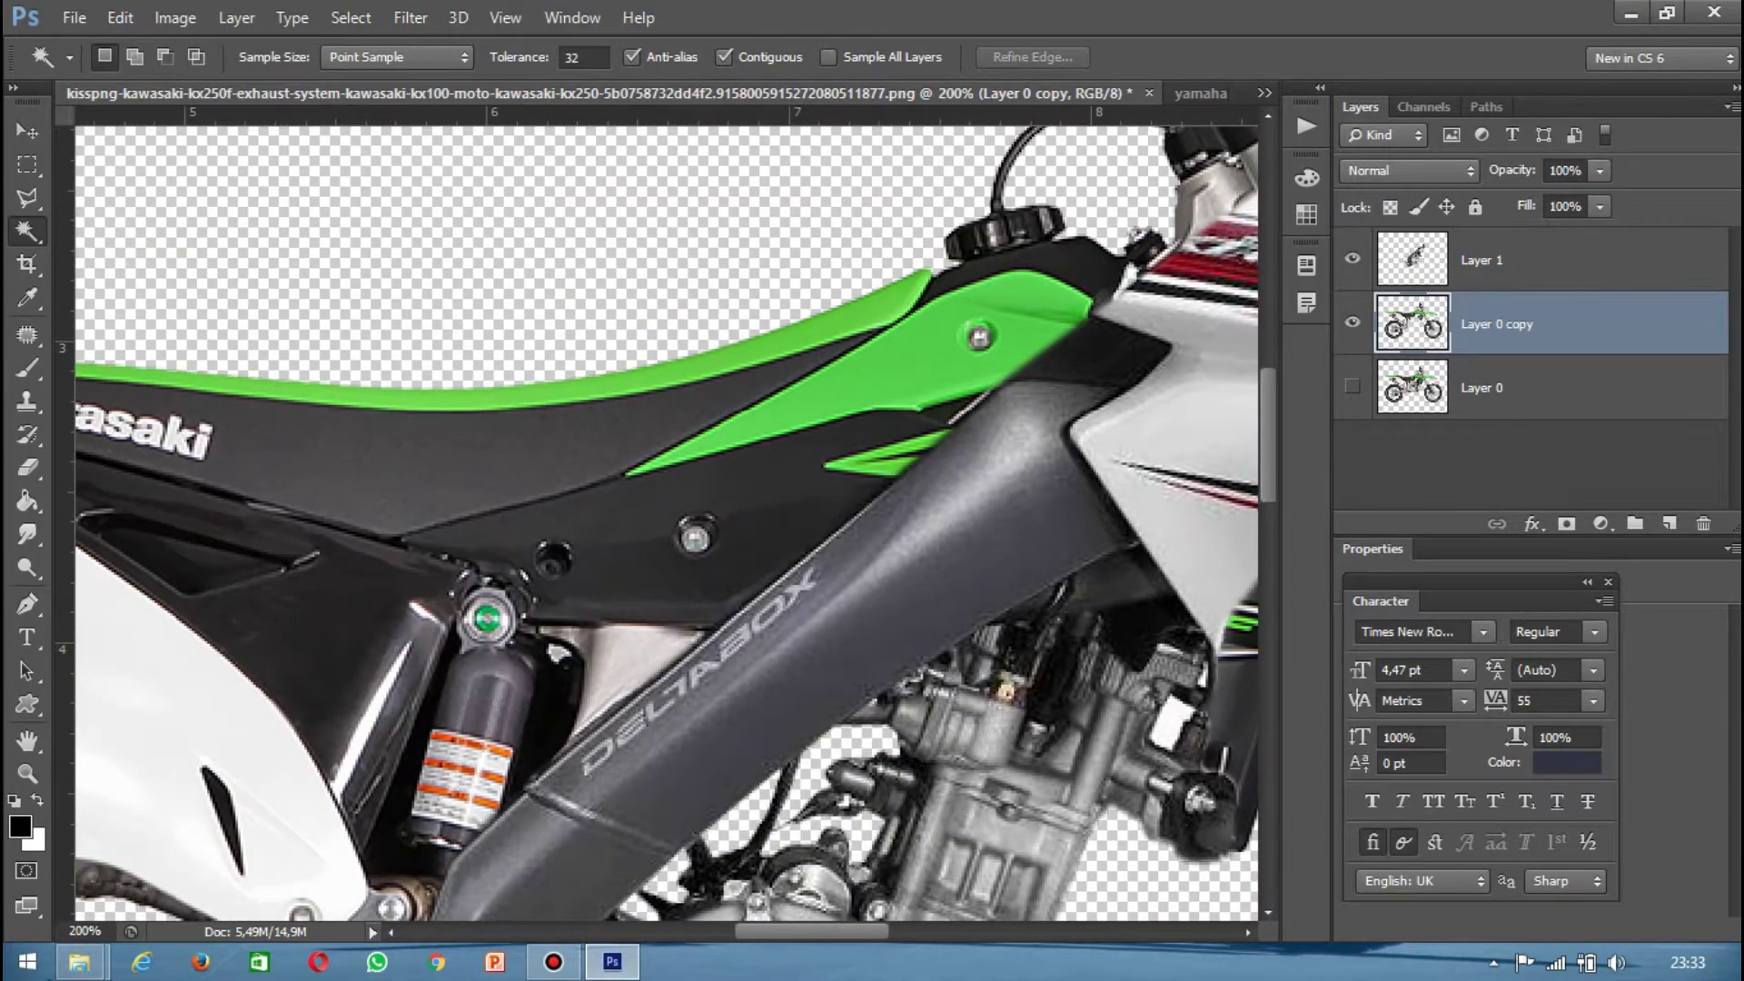
key("ctrl+minus")
key("ctrl+minus")
key("ctrl+minus")
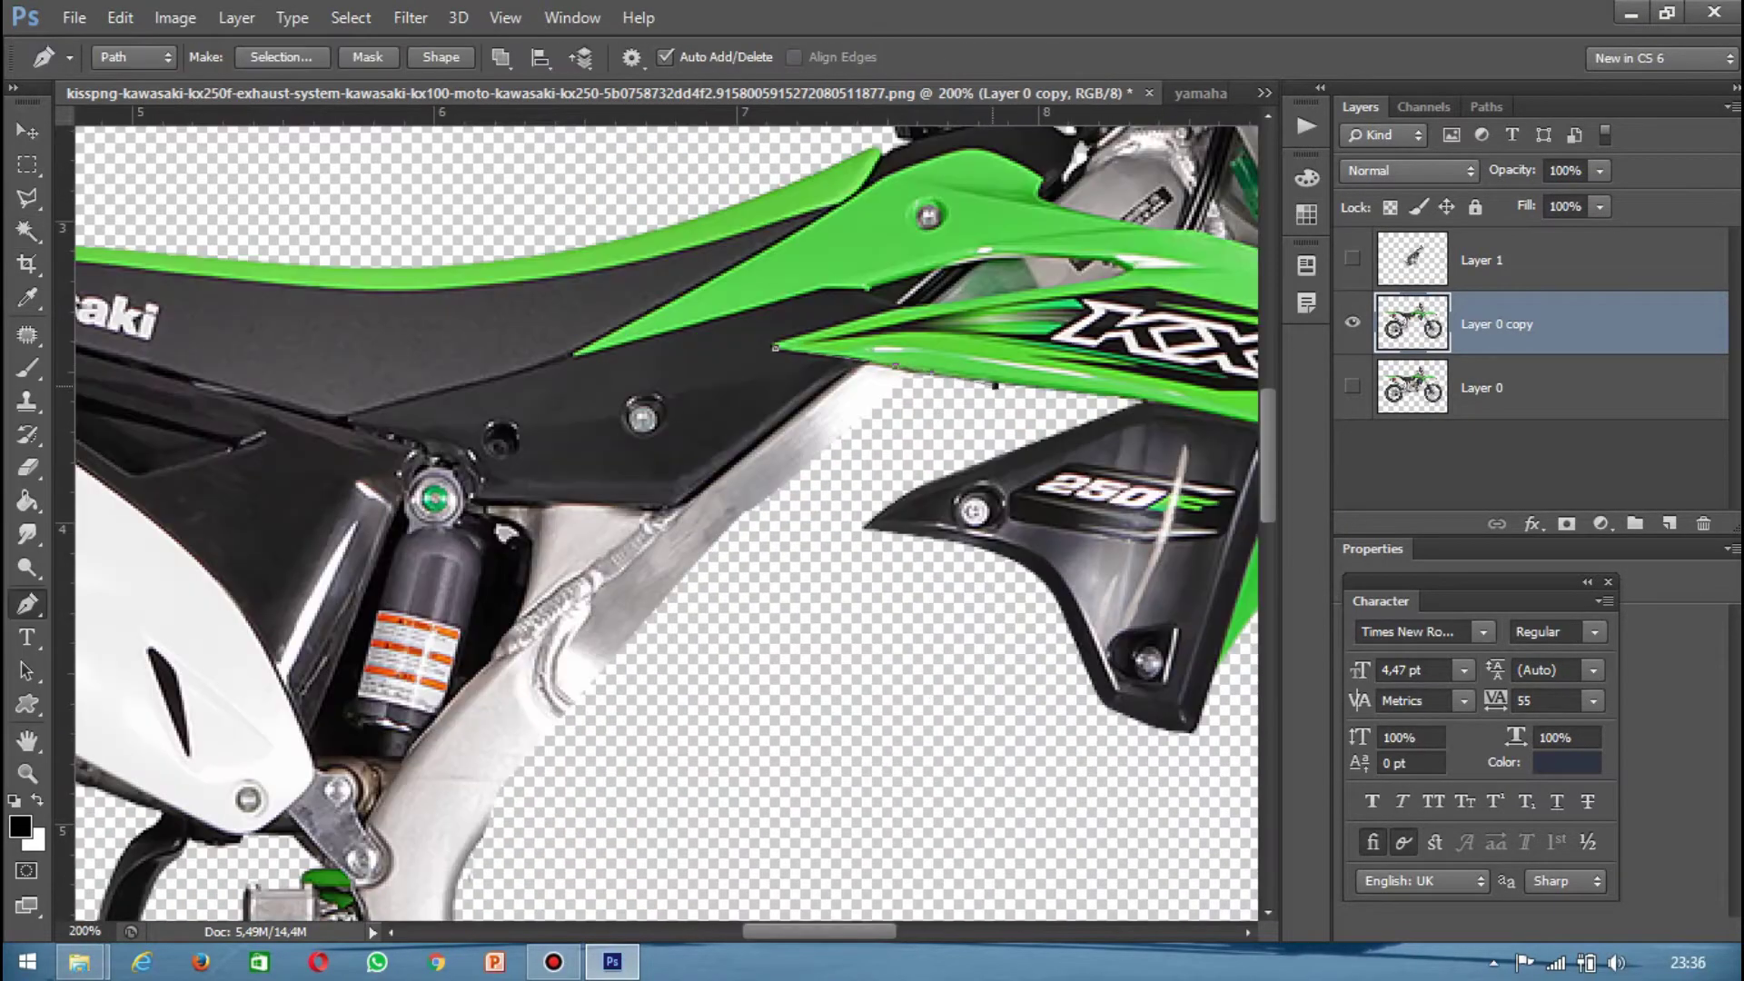
key("ctrl+minus")
key("ctrl+minus")
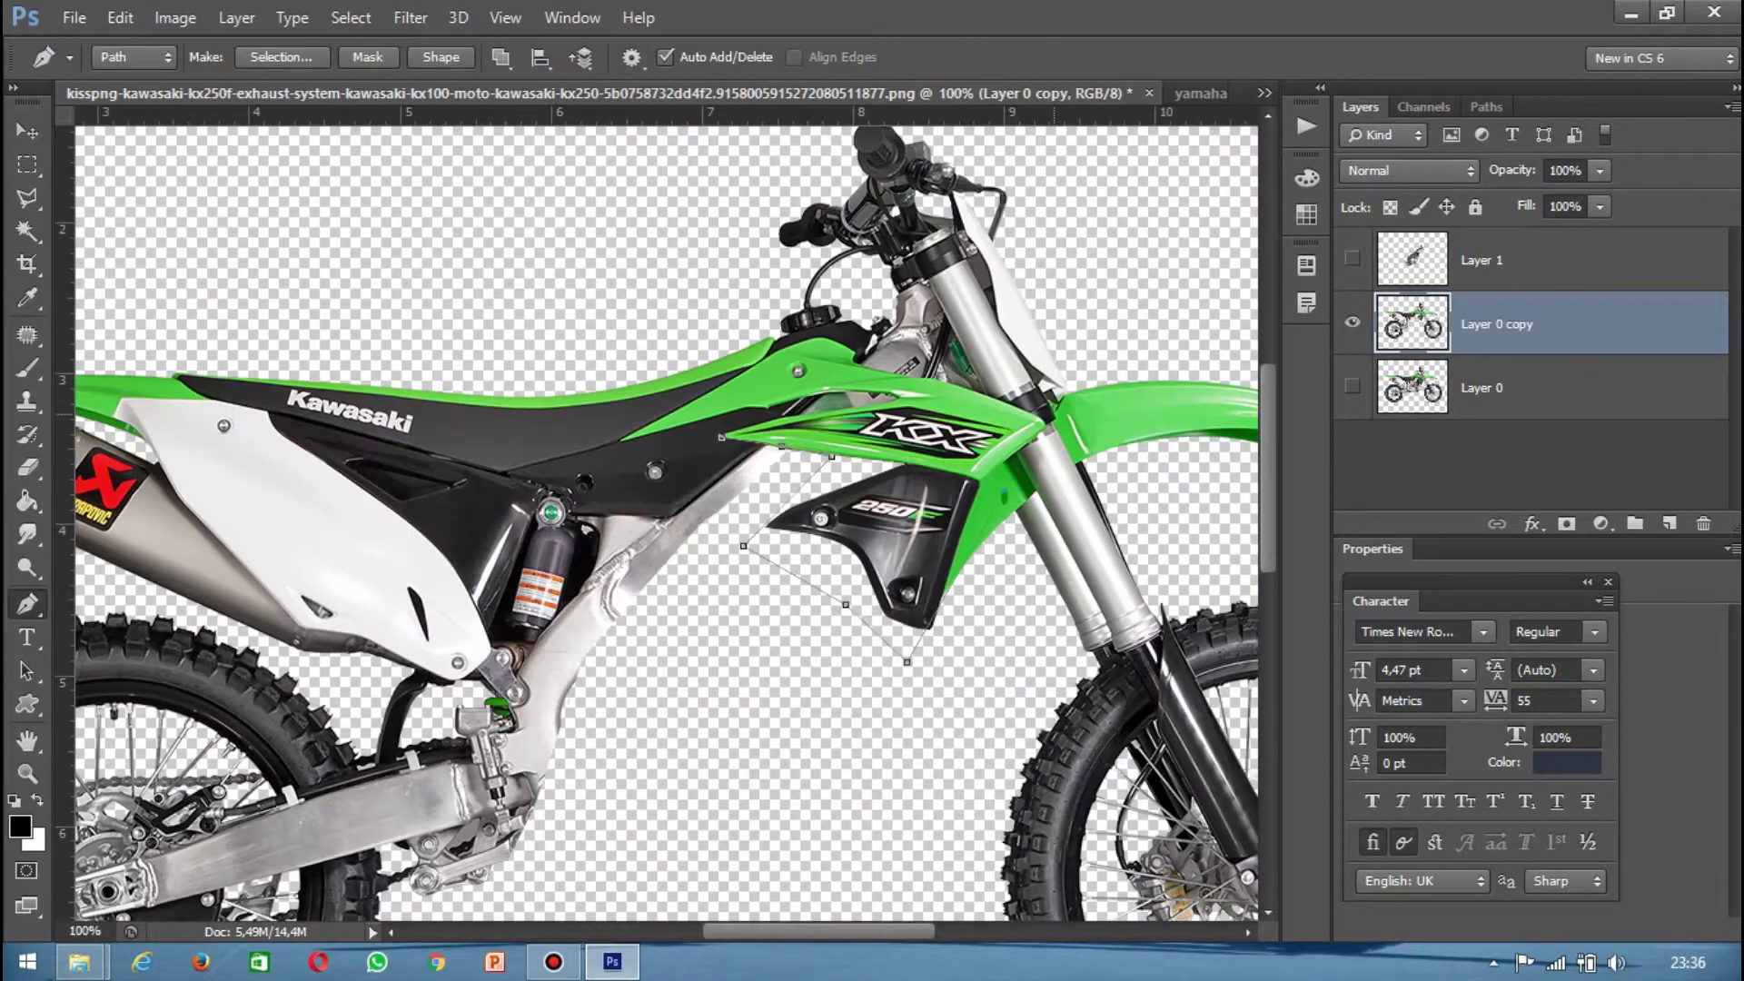
key("ctrl+plus")
key("ctrl+plus")
right_click(712, 407)
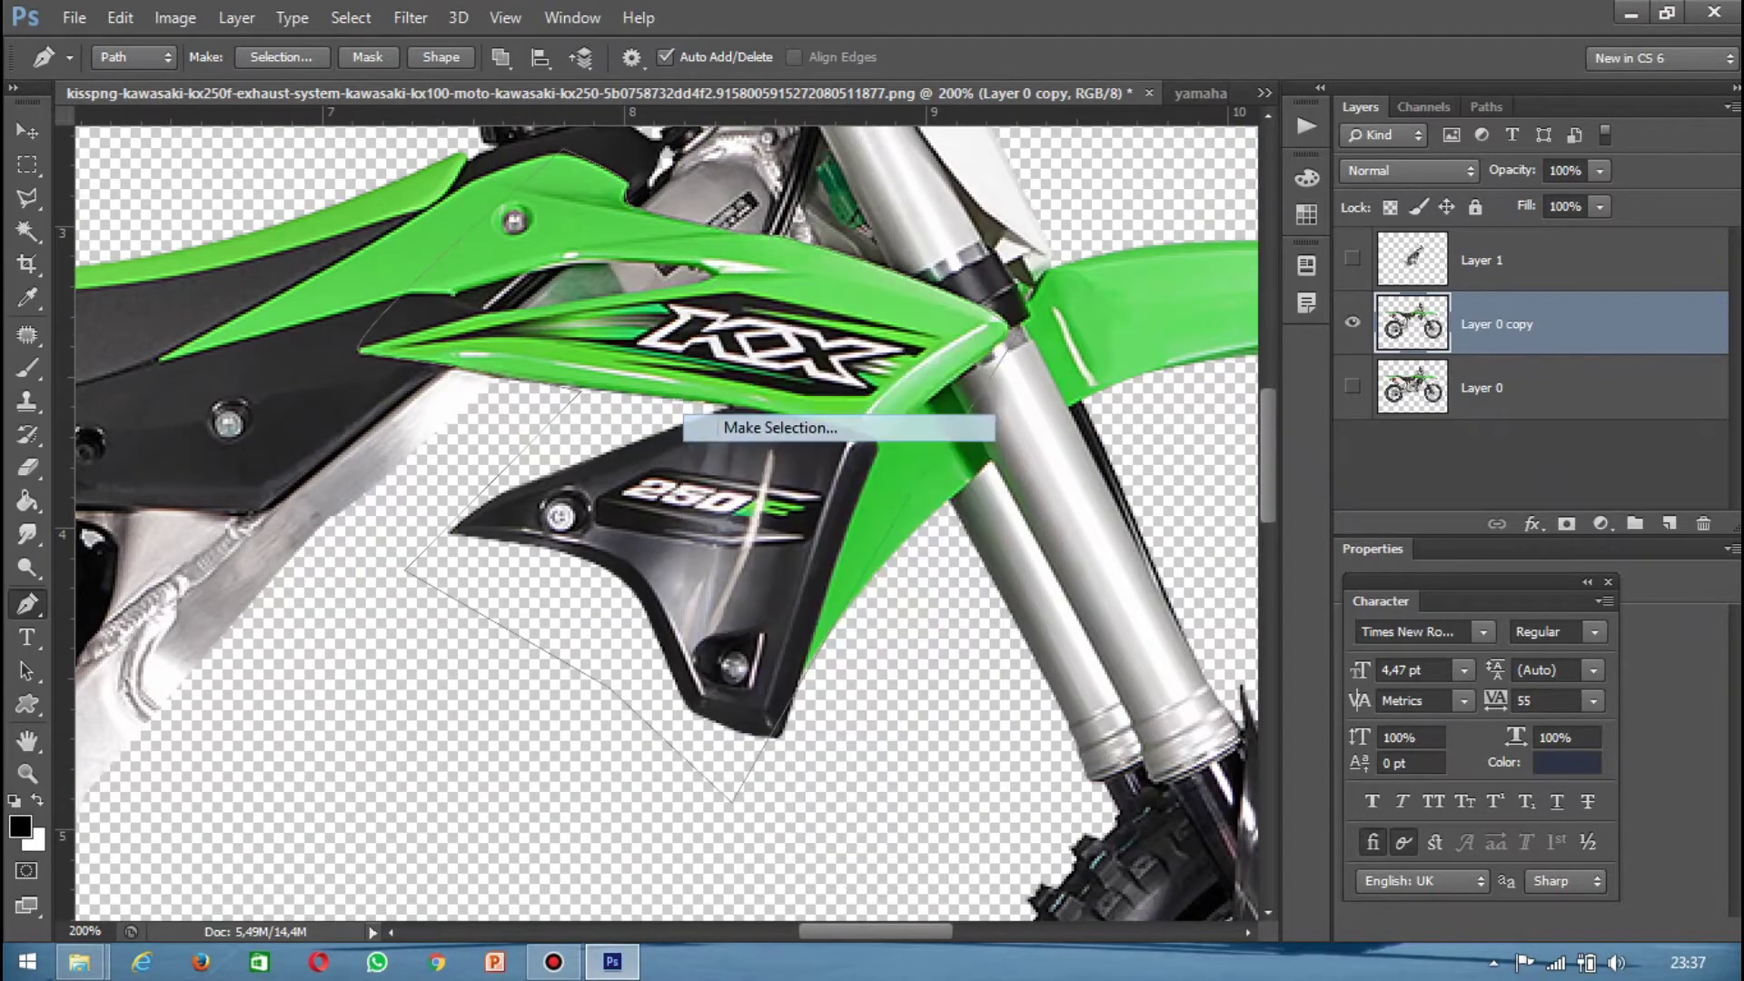
left_click(799, 427)
key("Return")
key("ctrl+j")
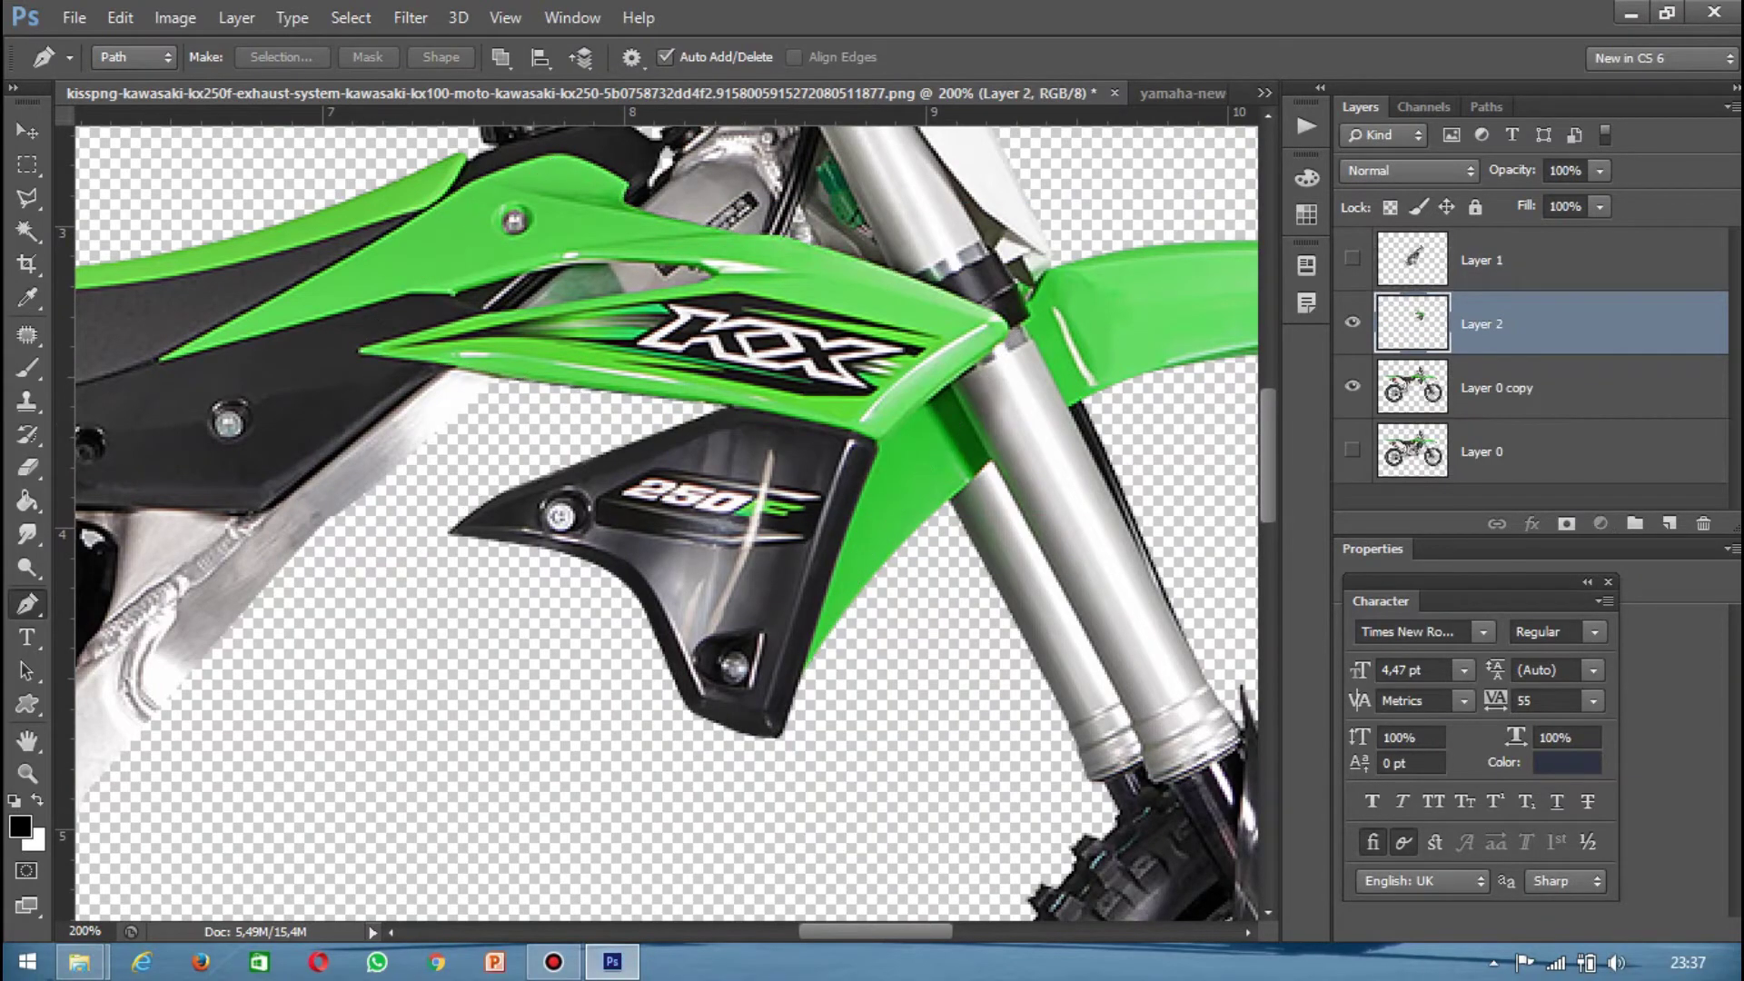
key("ctrl+shift+bracketright")
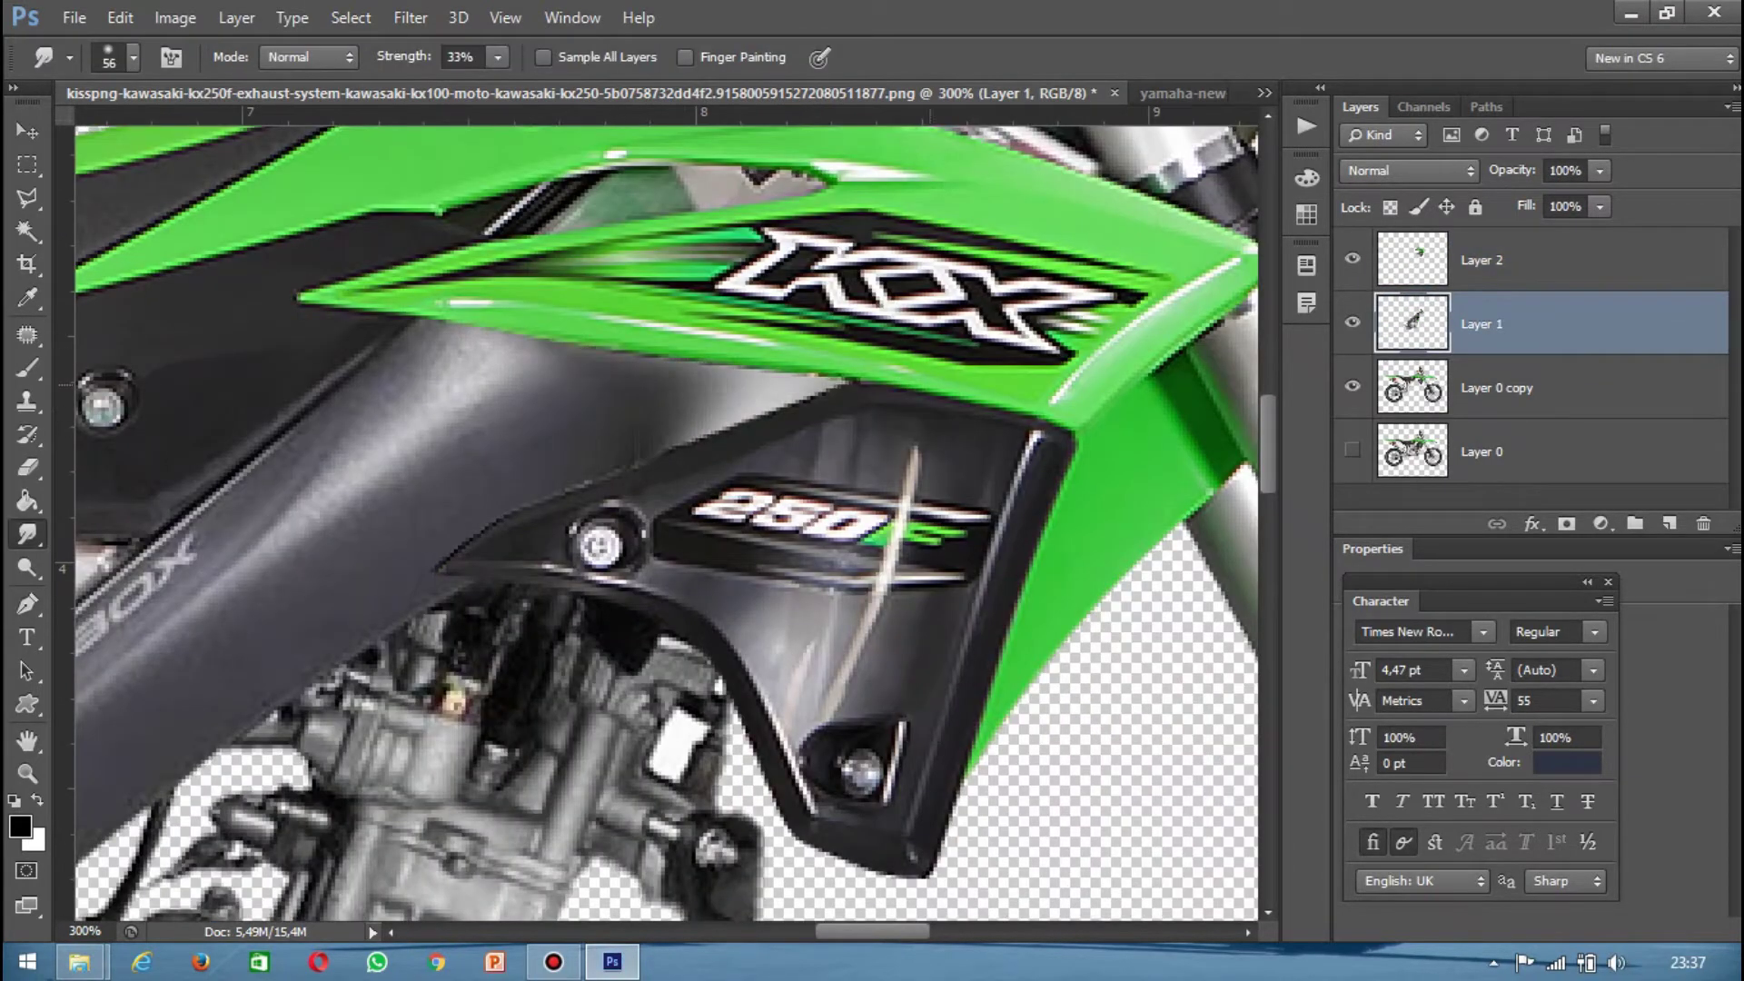
scroll(799, 391, "up", 1)
scroll(1081, 459, "up", 5)
right_click(1080, 459)
key("Escape")
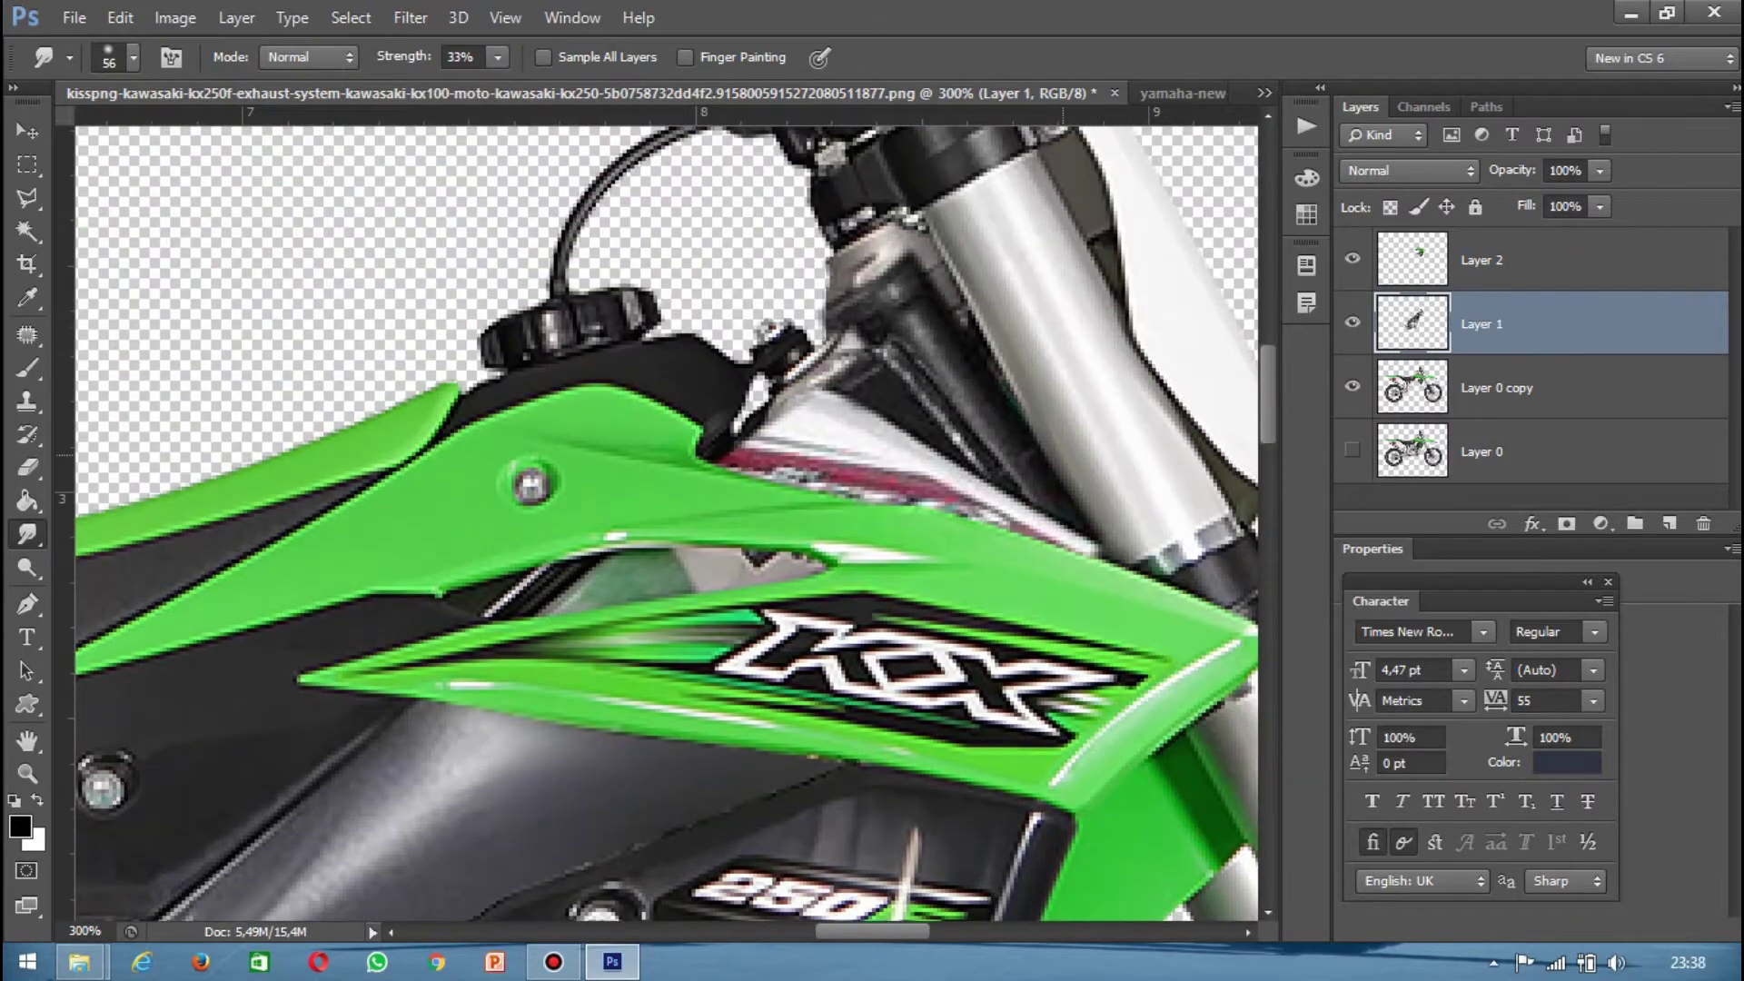
right_click(752, 604)
key("Return")
left_click(1353, 259)
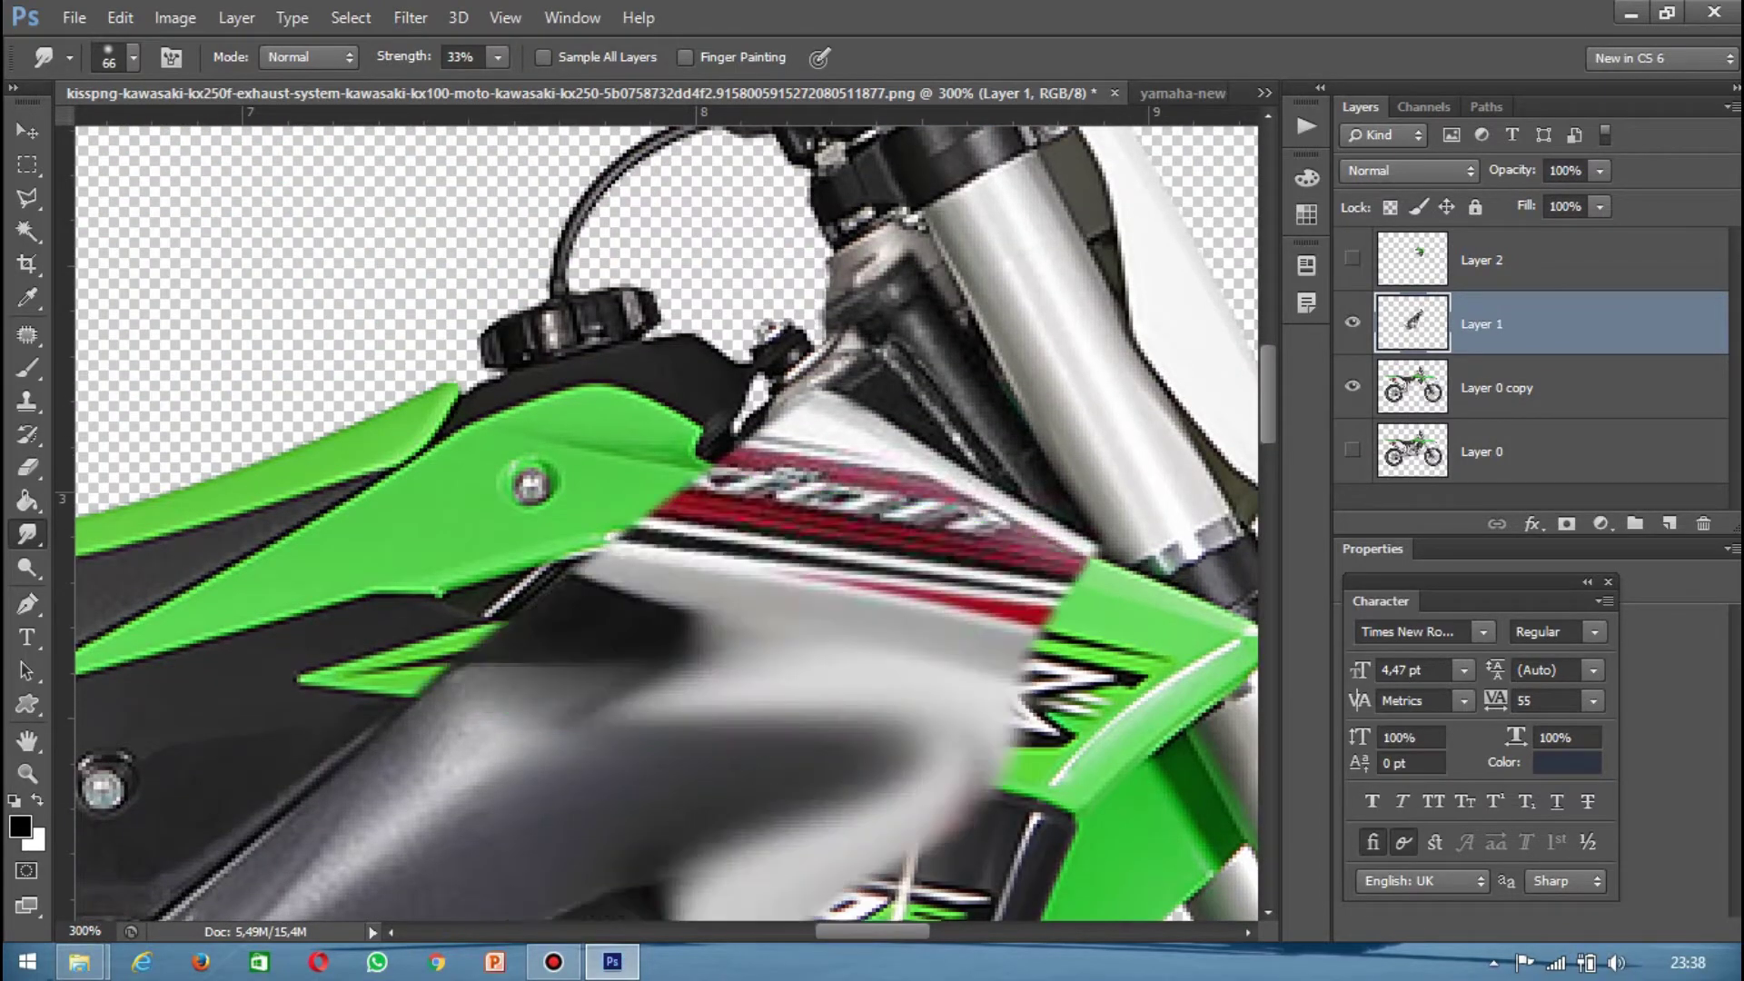
left_click(1353, 259)
key("alt+bracketright")
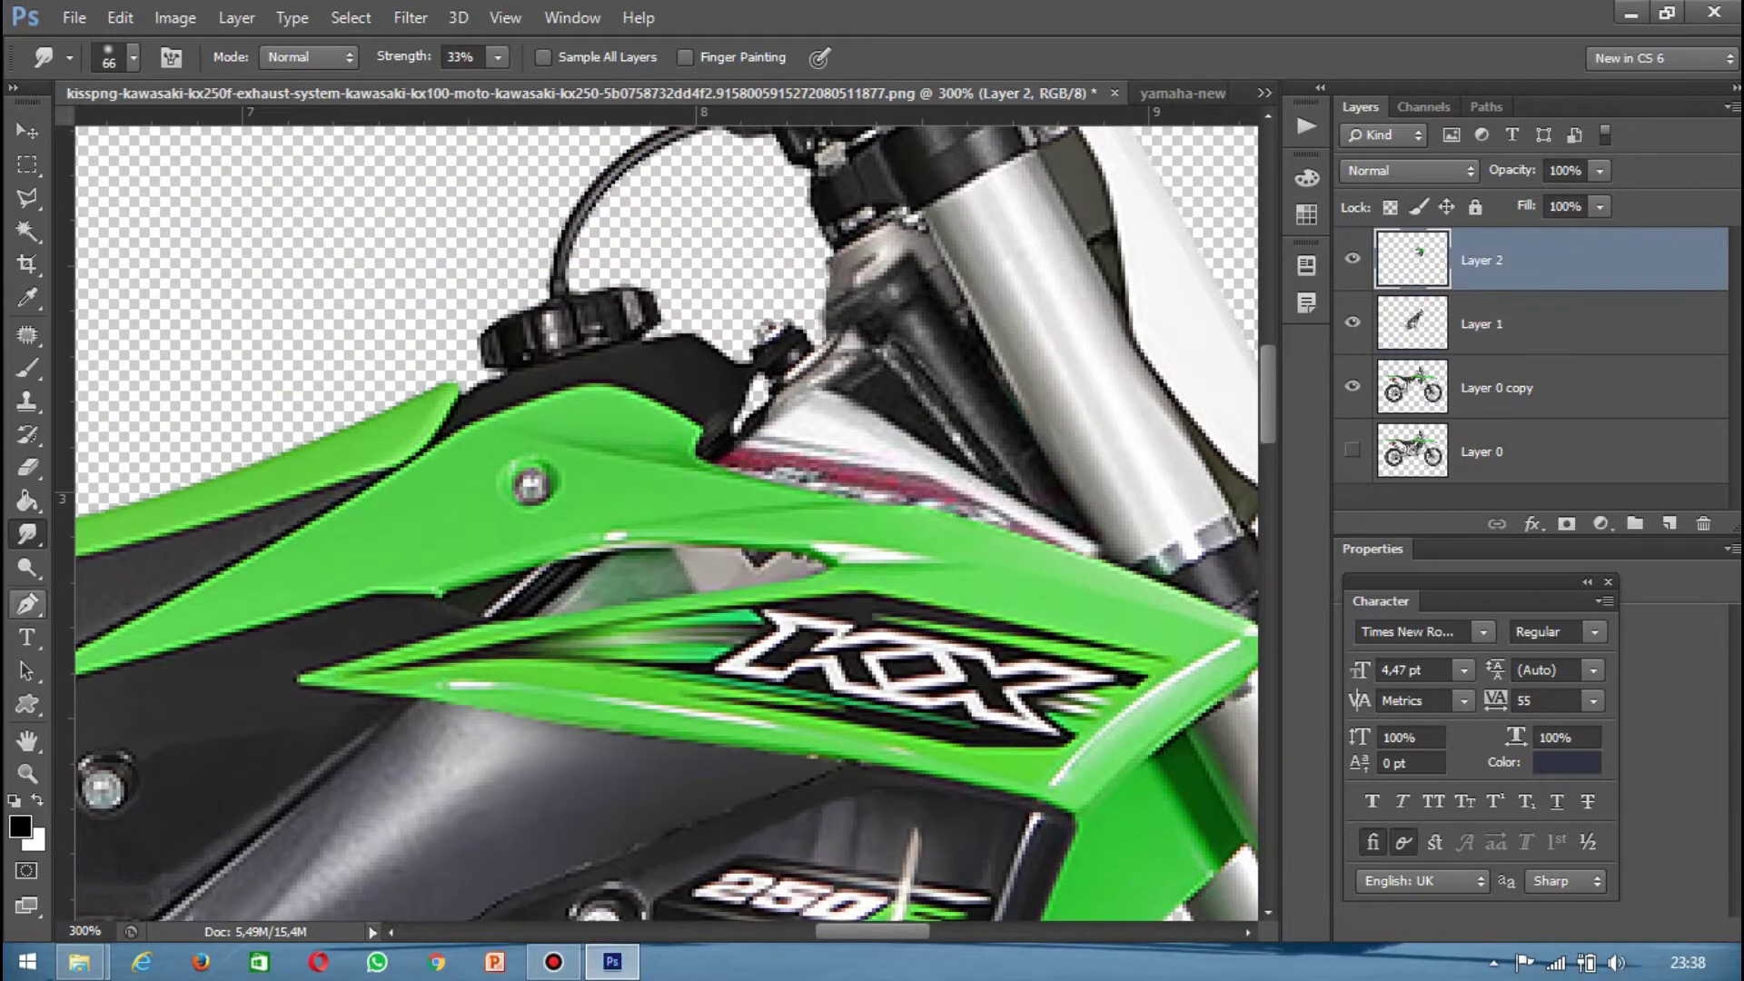
left_click(27, 604)
key("ctrl+plus")
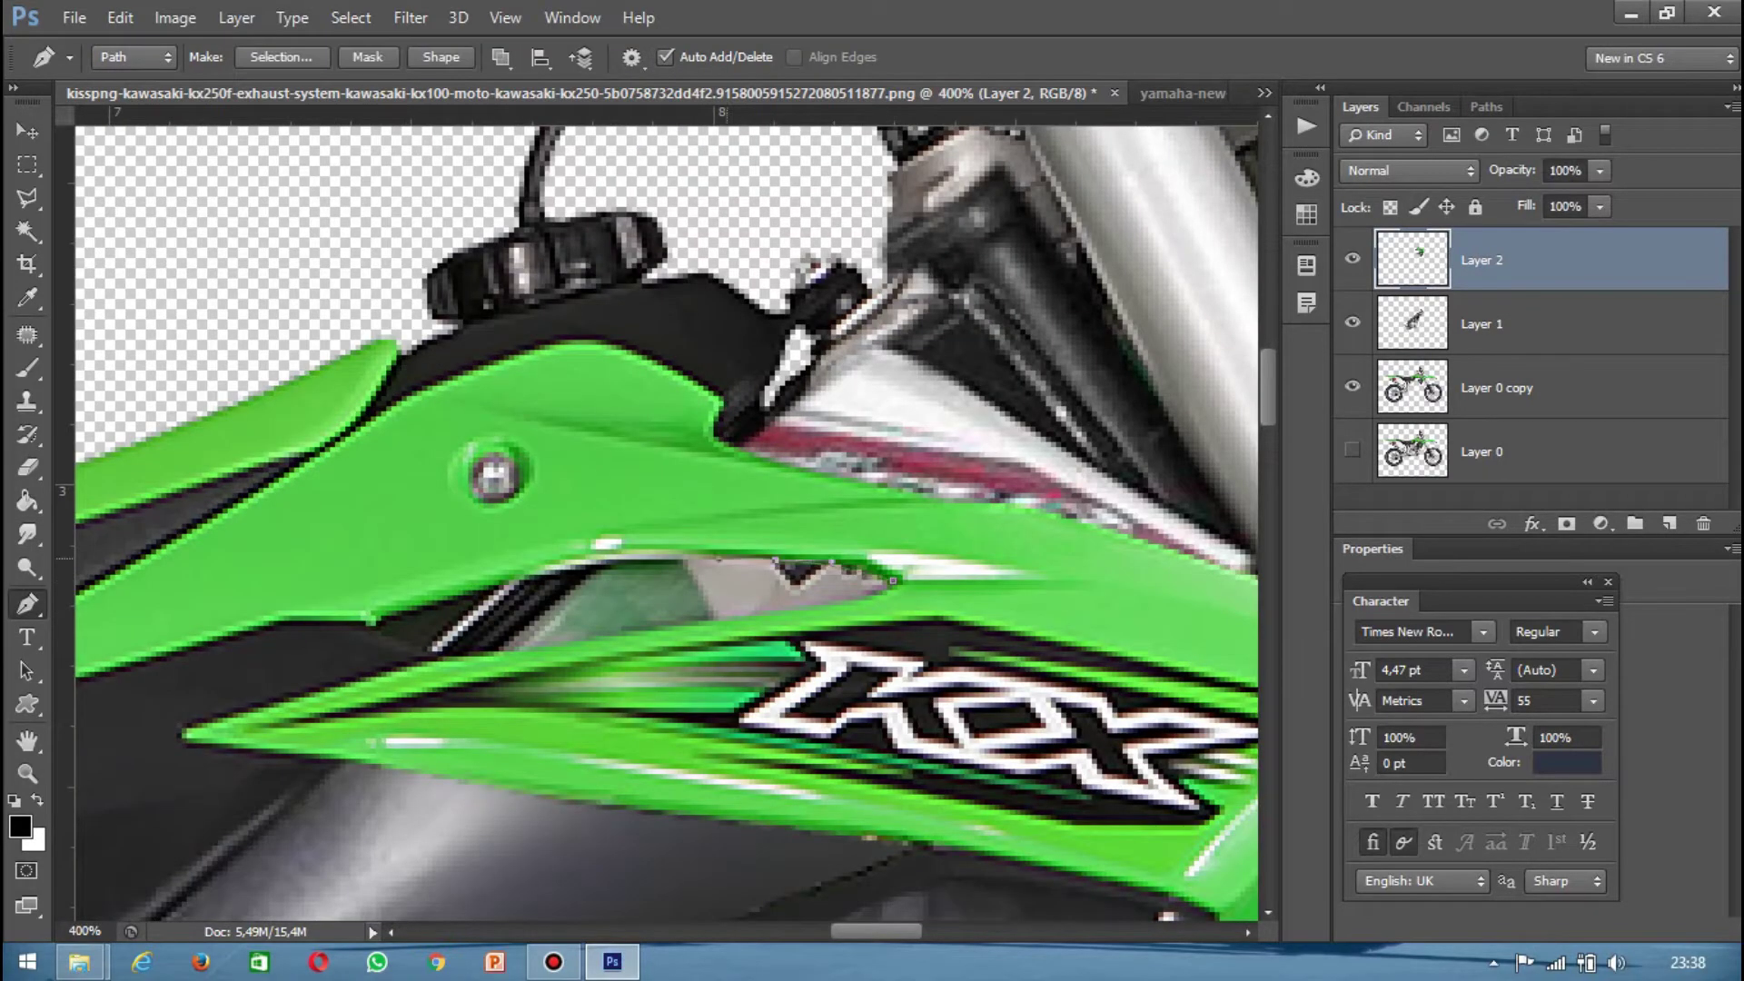
Step: Select the traced shroud opening and clear it from the Layer 0 copy and Layer 2
left_click(428, 646)
left_click(1353, 323)
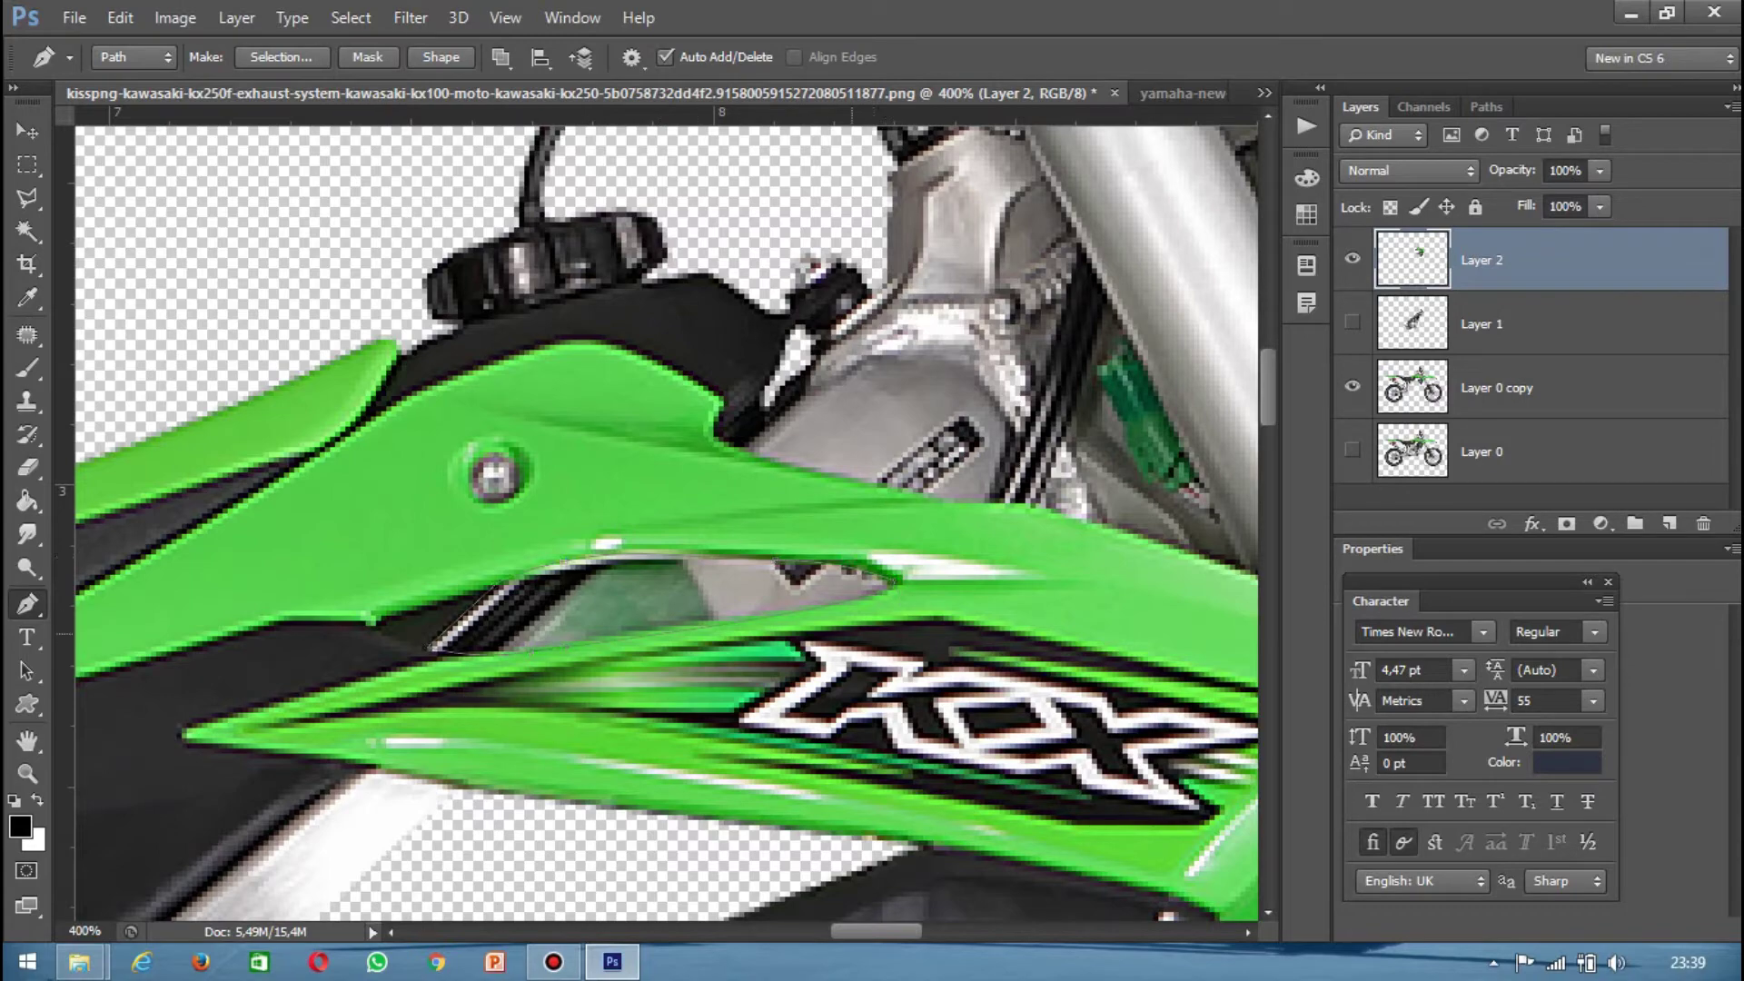
left_click(281, 56)
key("Return")
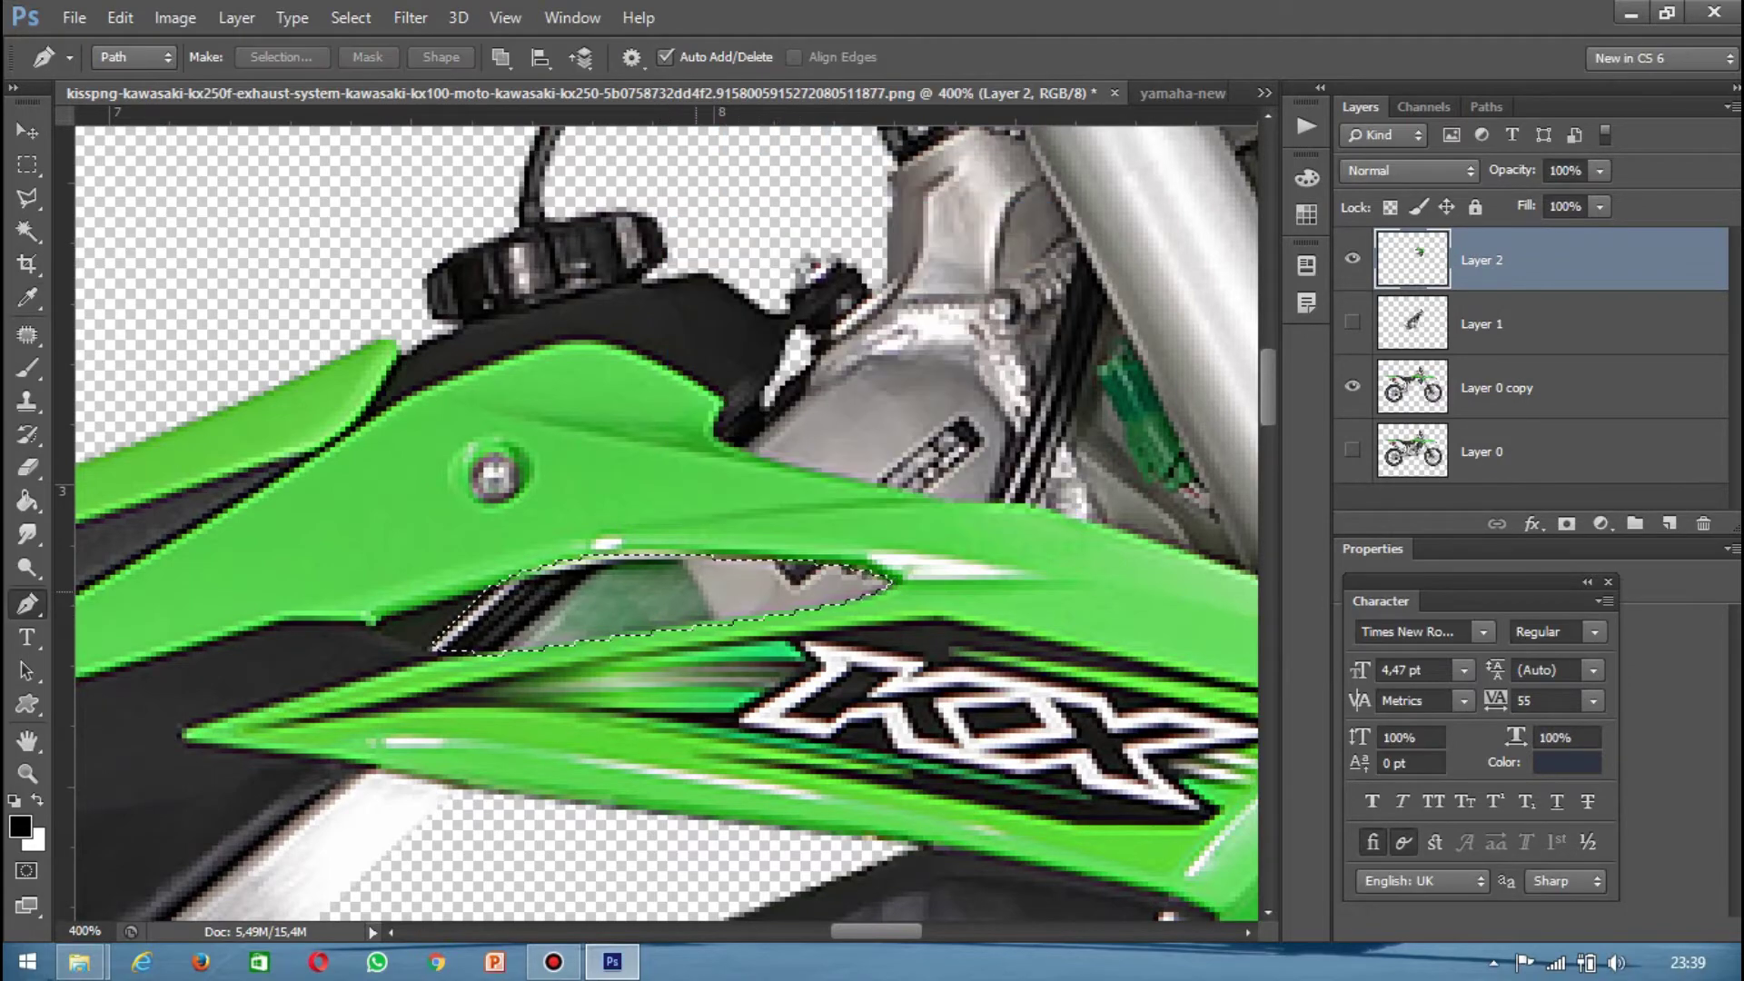
key("w")
left_click(1496, 388)
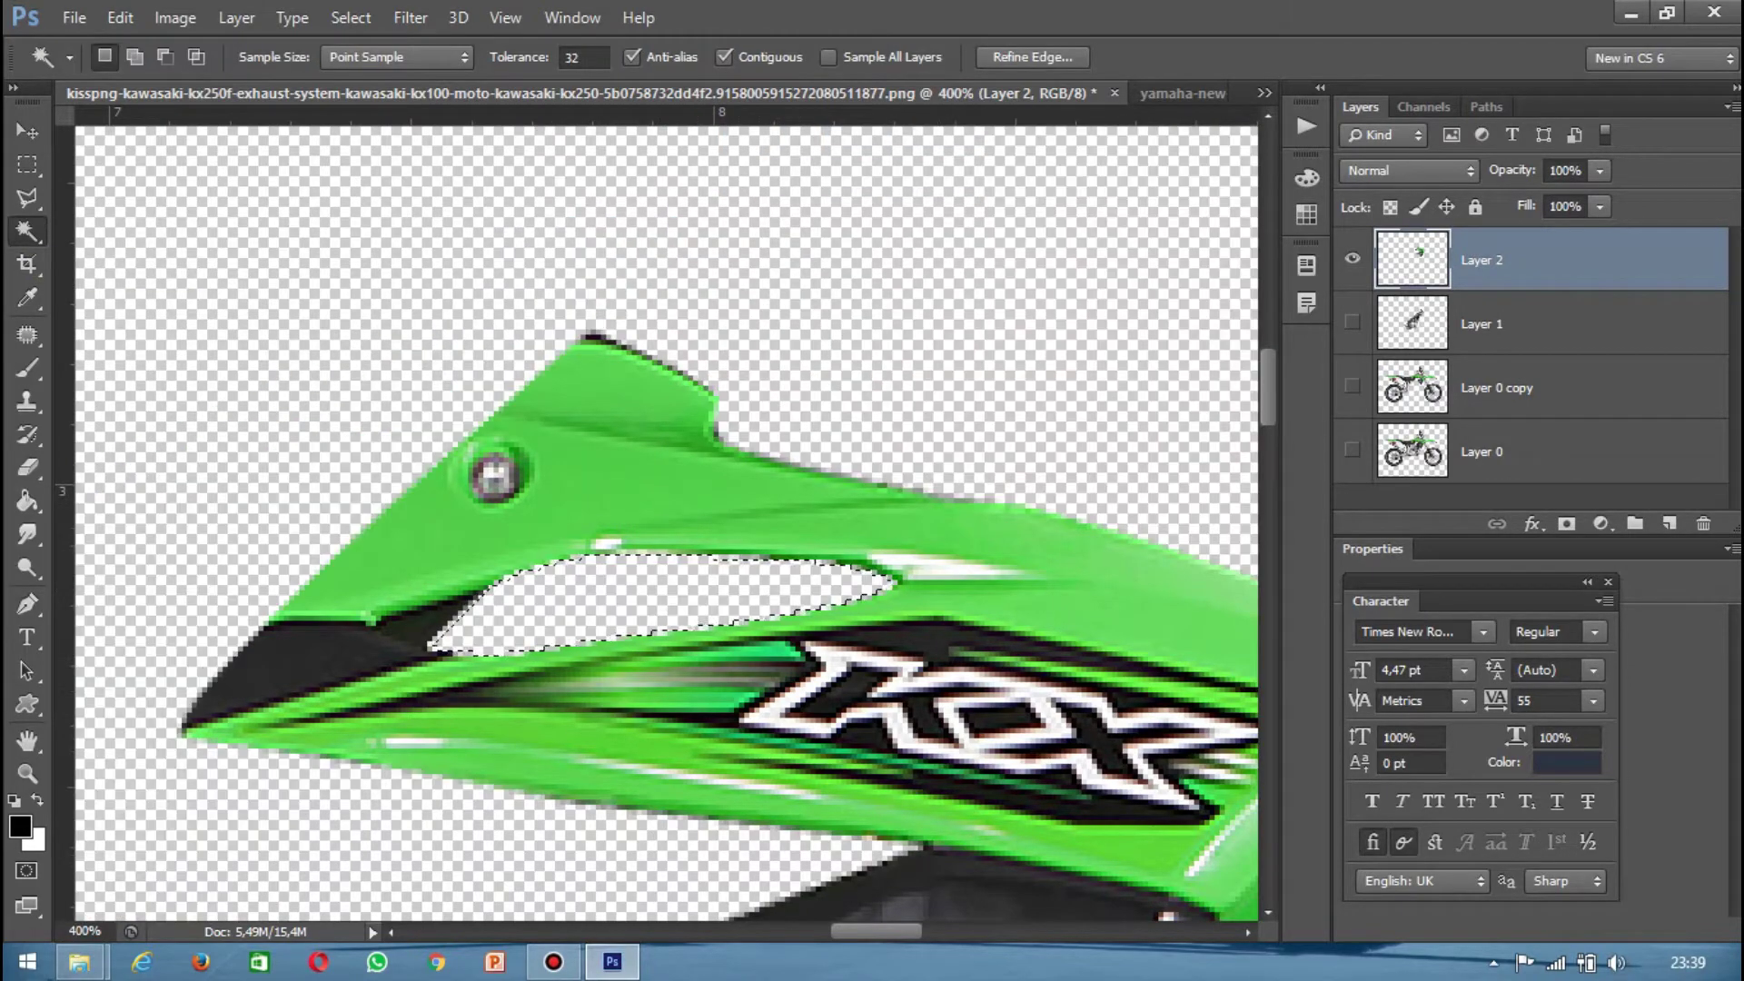
left_click(1352, 322)
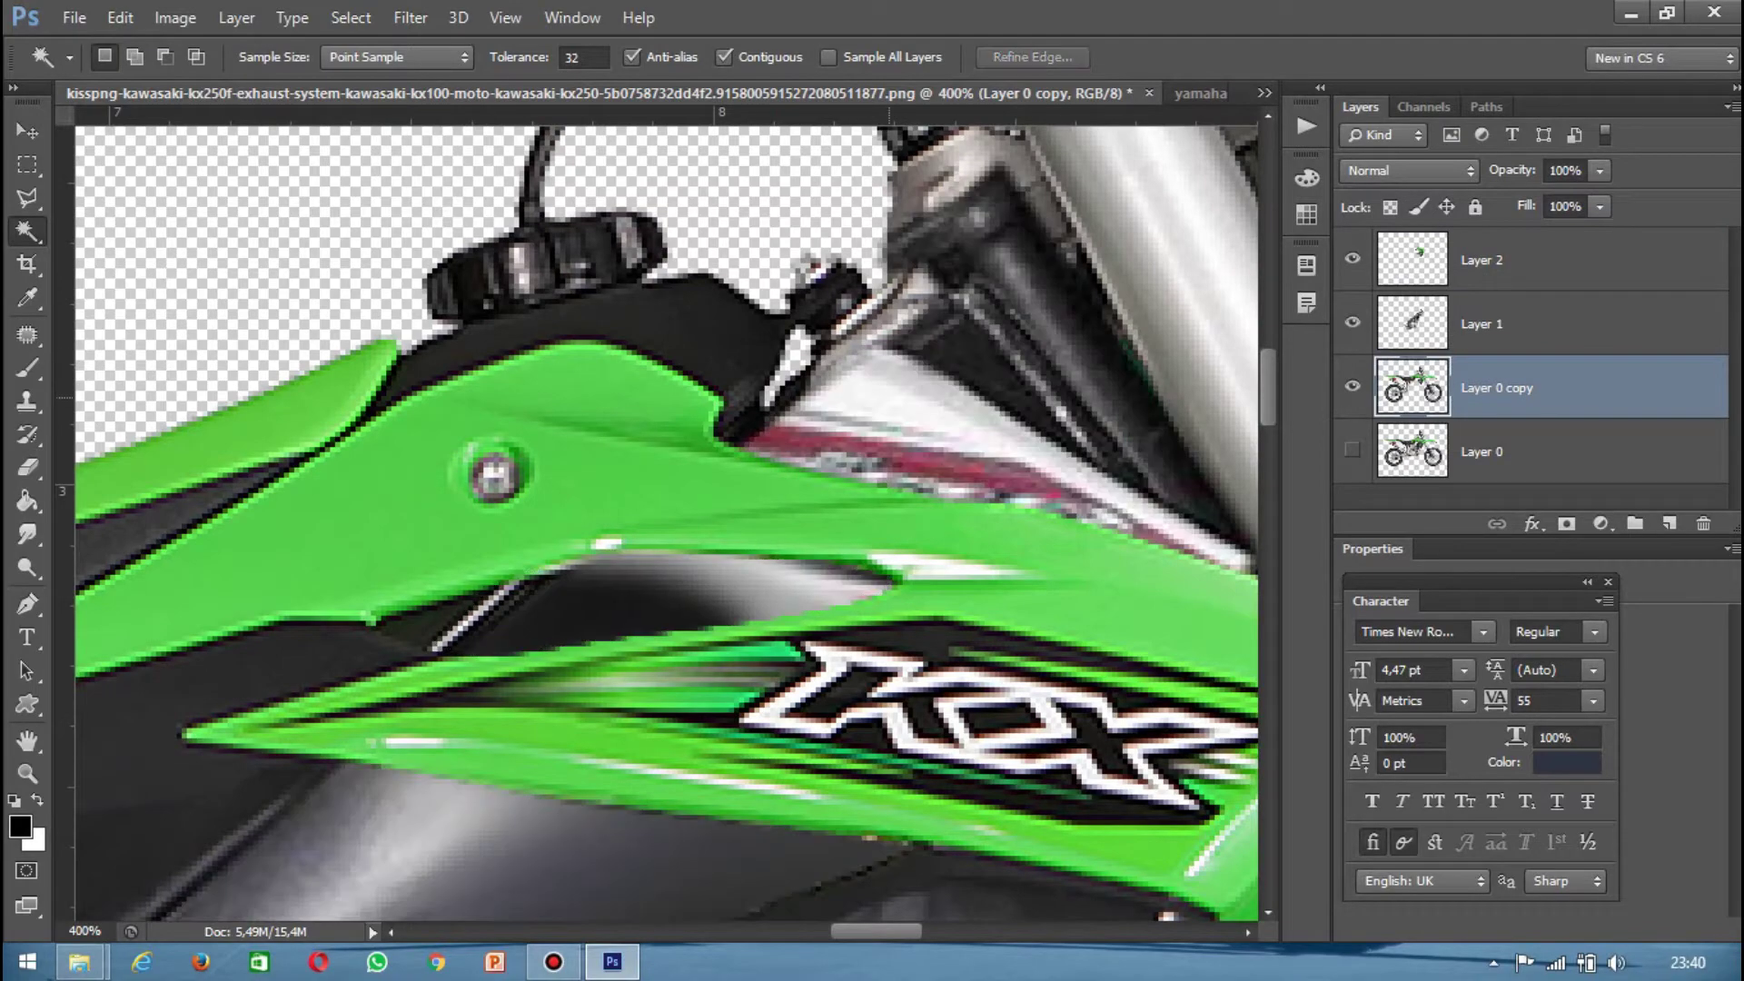
left_click(1496, 261)
Step: Set up a size-28 Smudge brush to blend the Vixion frame
key("r")
right_click(627, 604)
key("Escape")
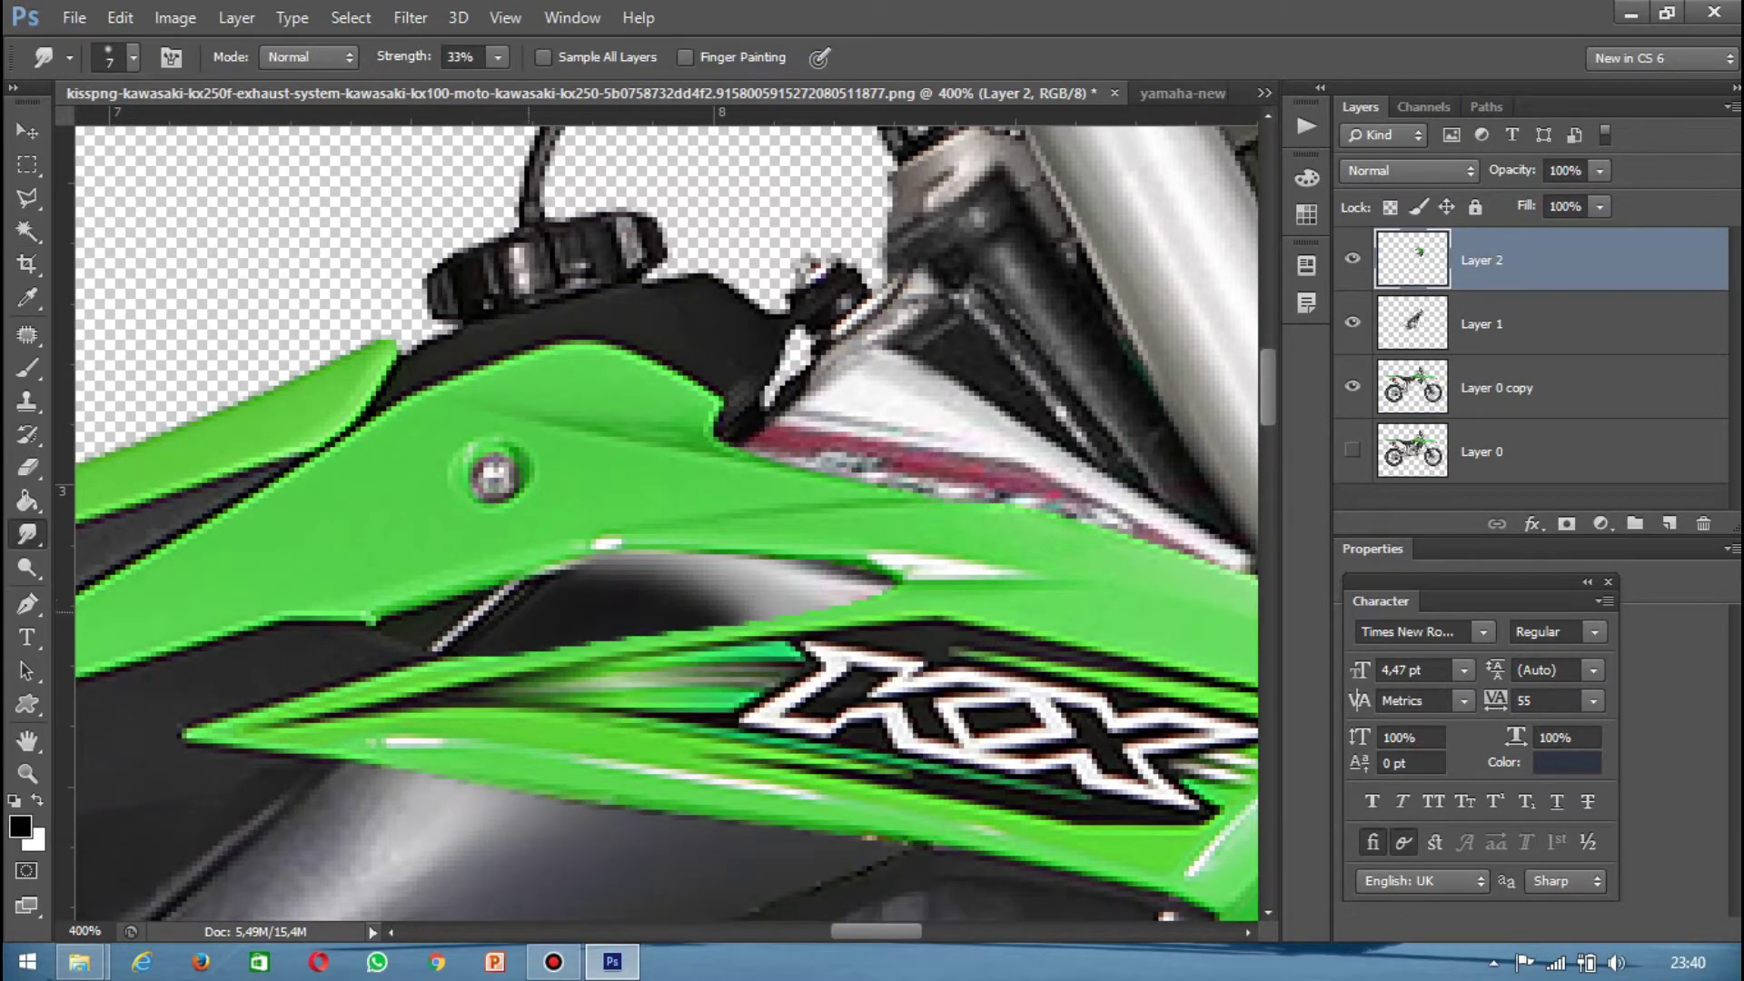
right_click(902, 564)
key("alt+bracketleft")
right_click(708, 564)
key("Return")
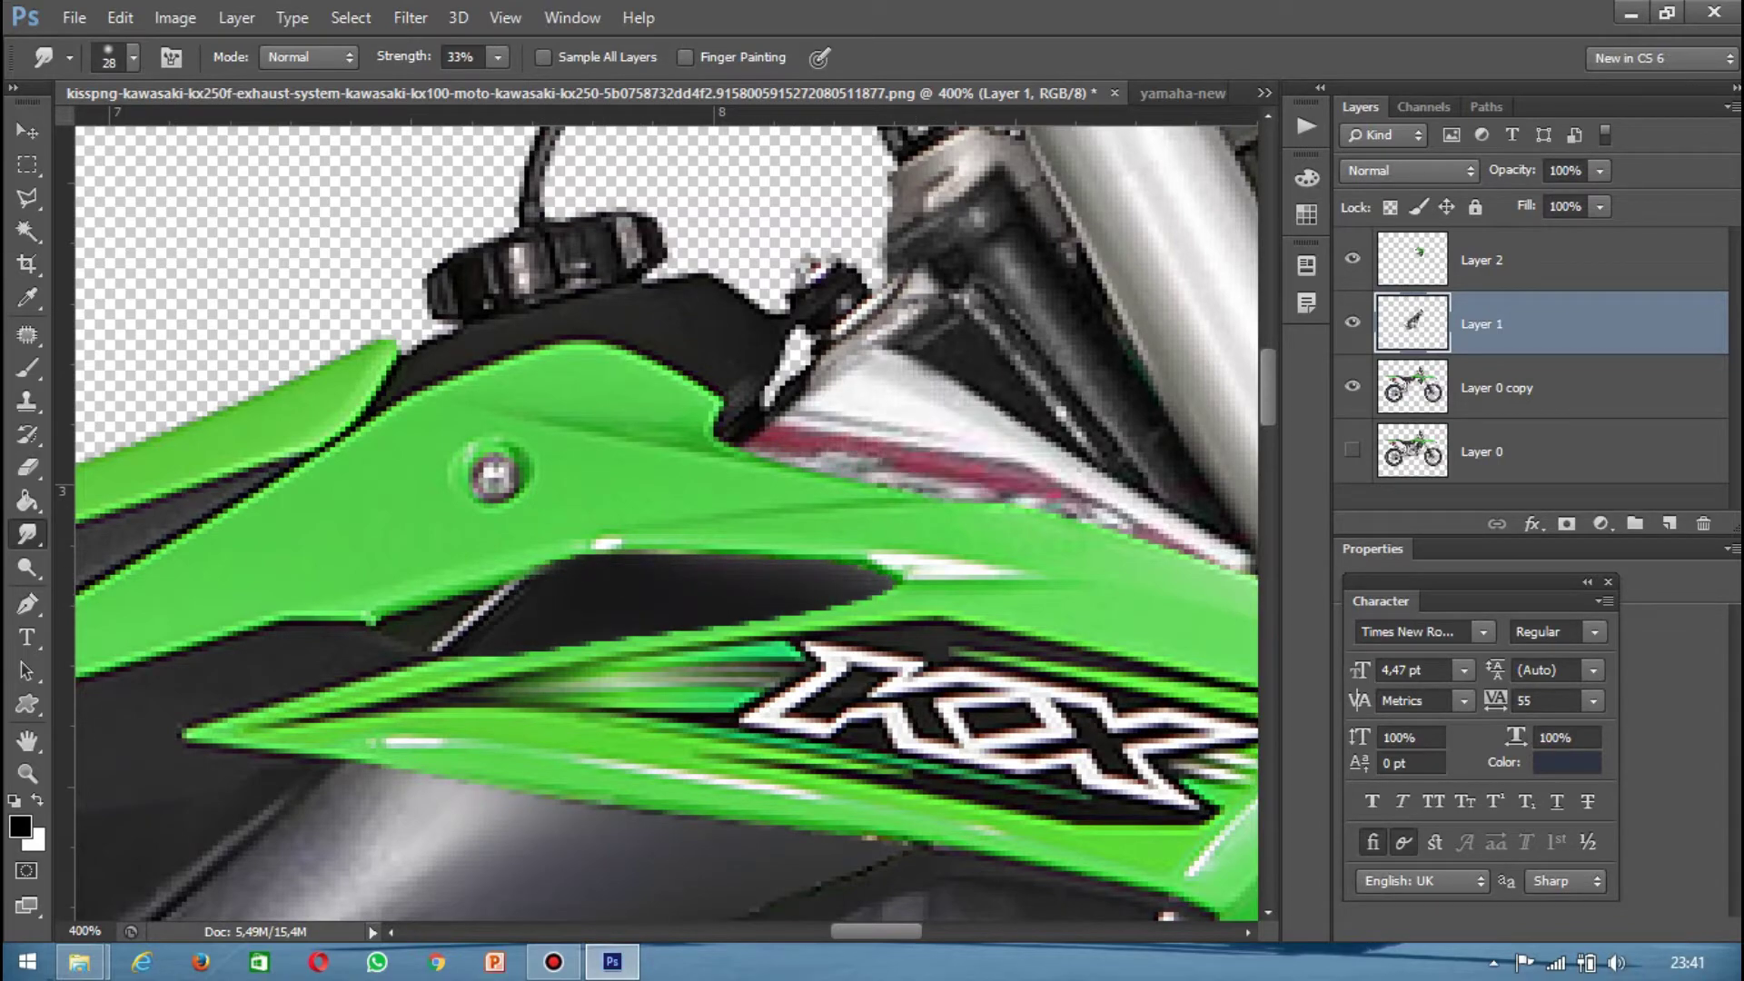
scroll(666, 513, "right", 3)
key("l")
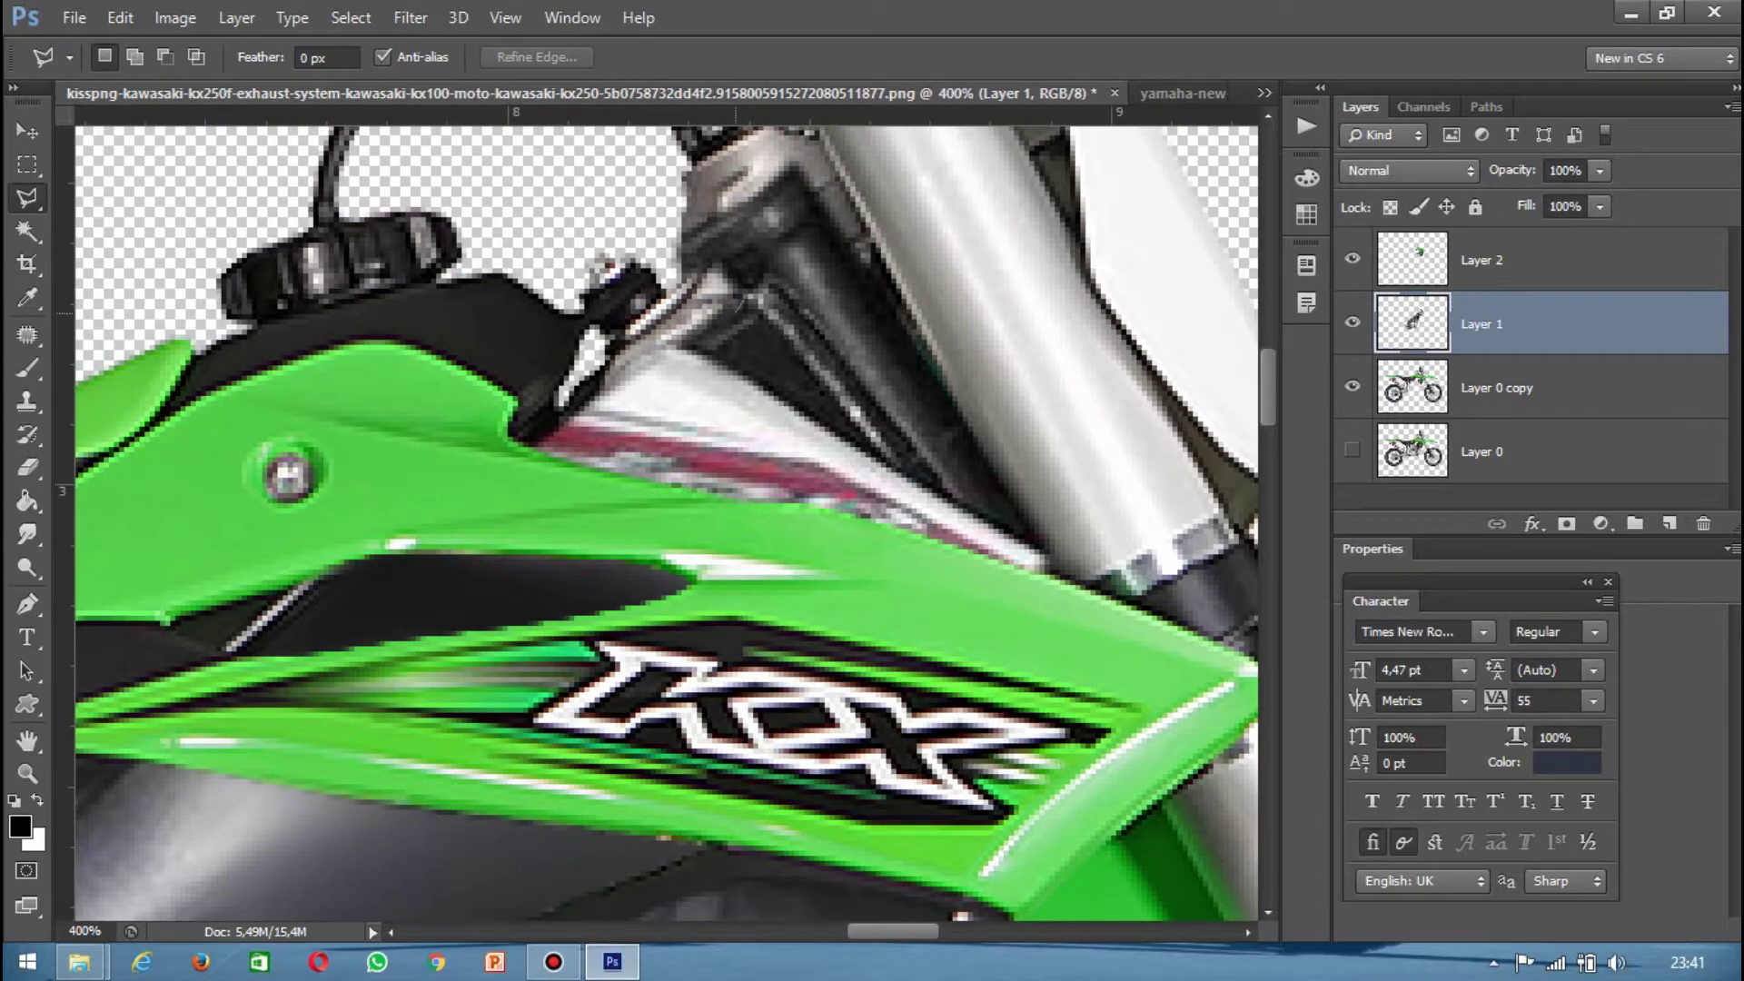
Step: Copy a dark frame patch onto a new layer and move copies over the light tank area
key("ctrl+j")
key("v")
left_click_drag(781, 409, 763, 345)
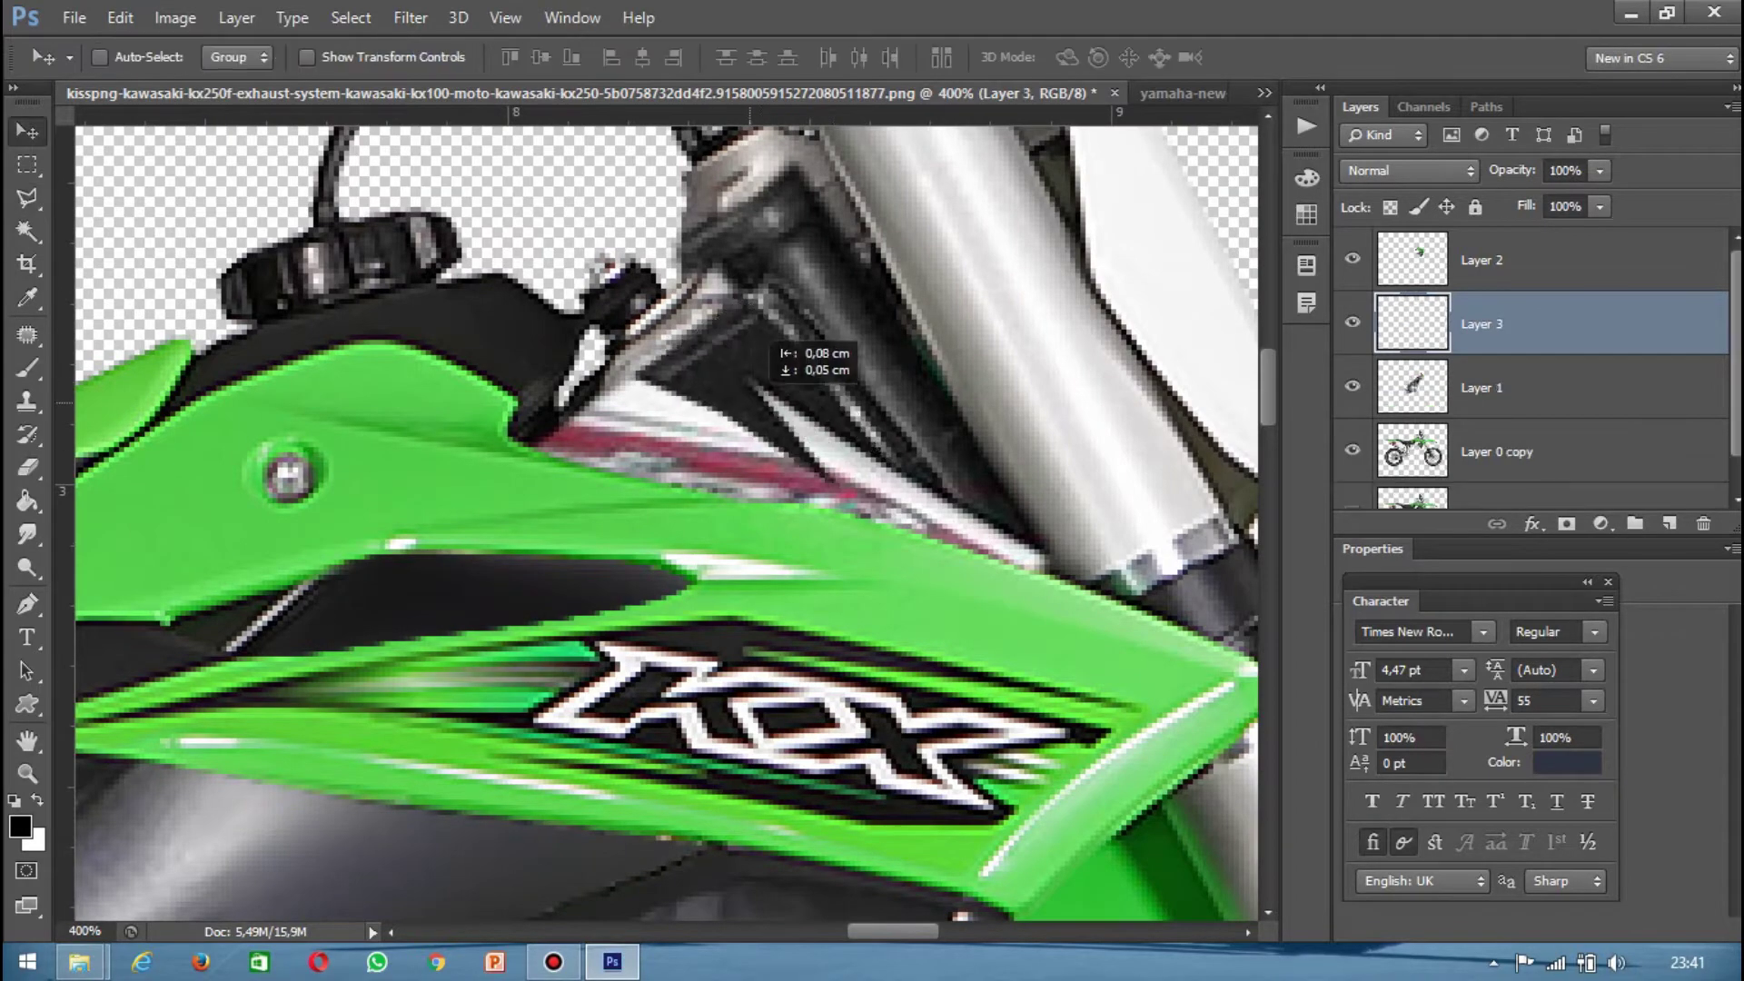
left_click_drag(727, 417, 636, 436)
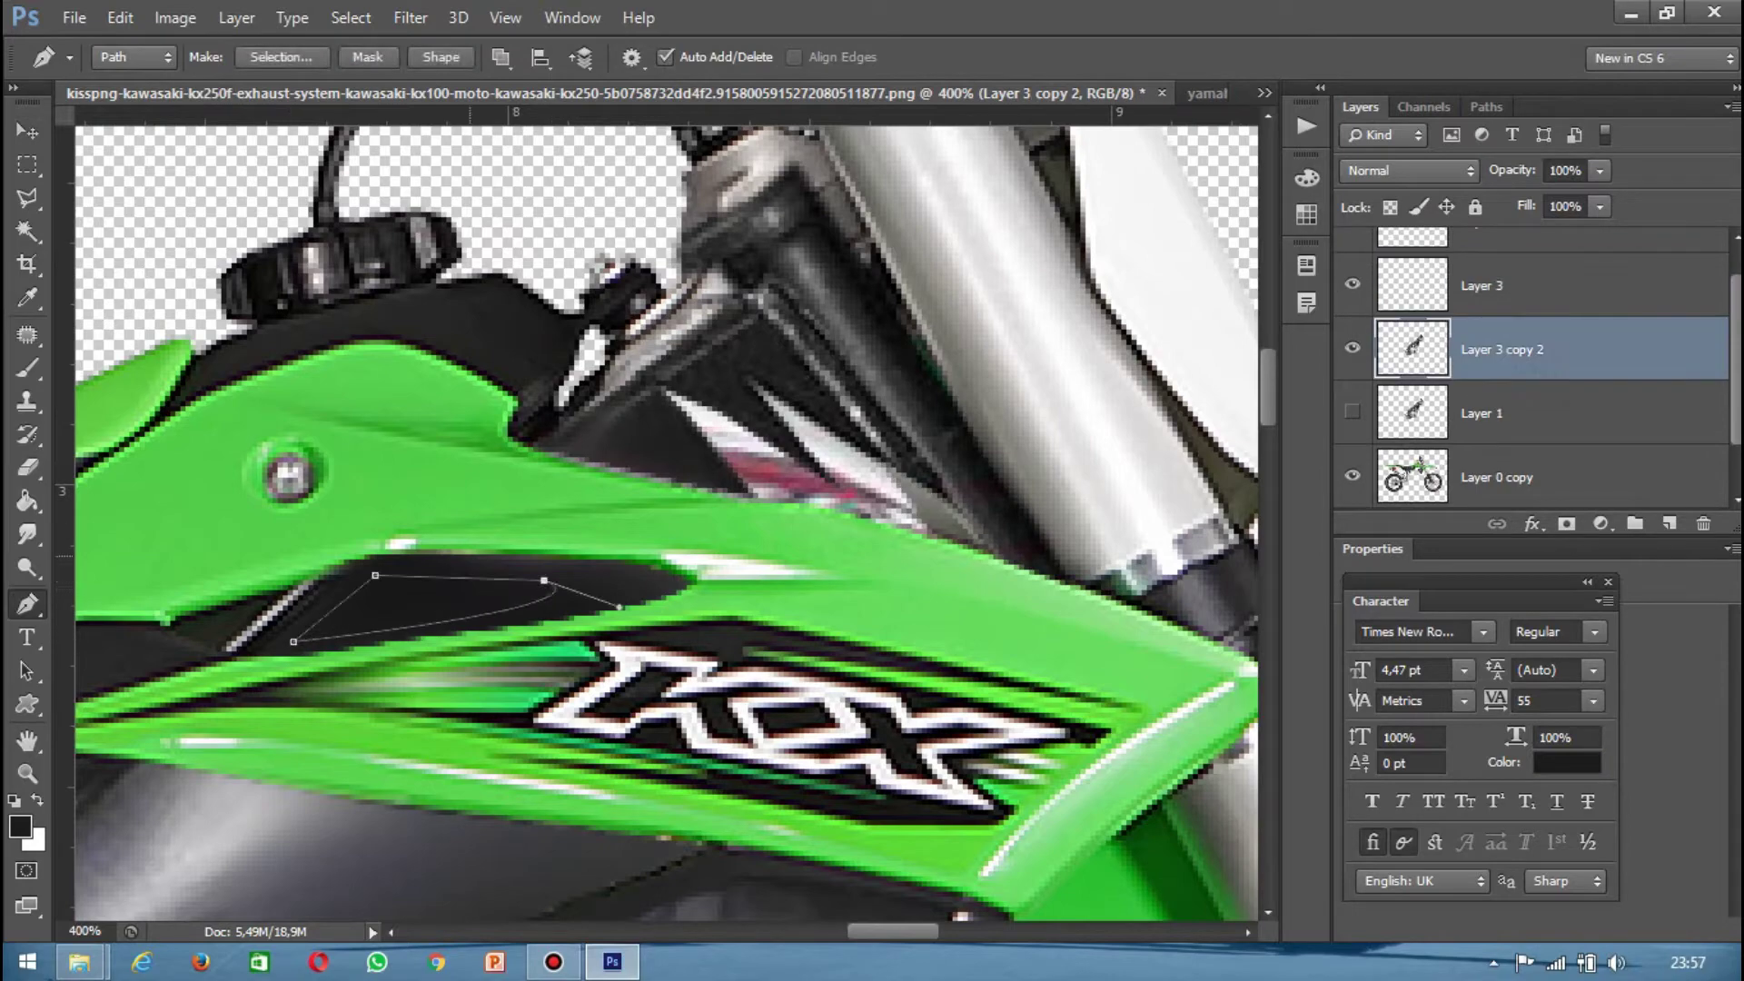
Step: Put a pen-drawn dark shape on Layer 4, rotated 40.75° and positioned beside the tank
right_click(463, 601)
left_click(536, 146)
key("ctrl+j")
key("v")
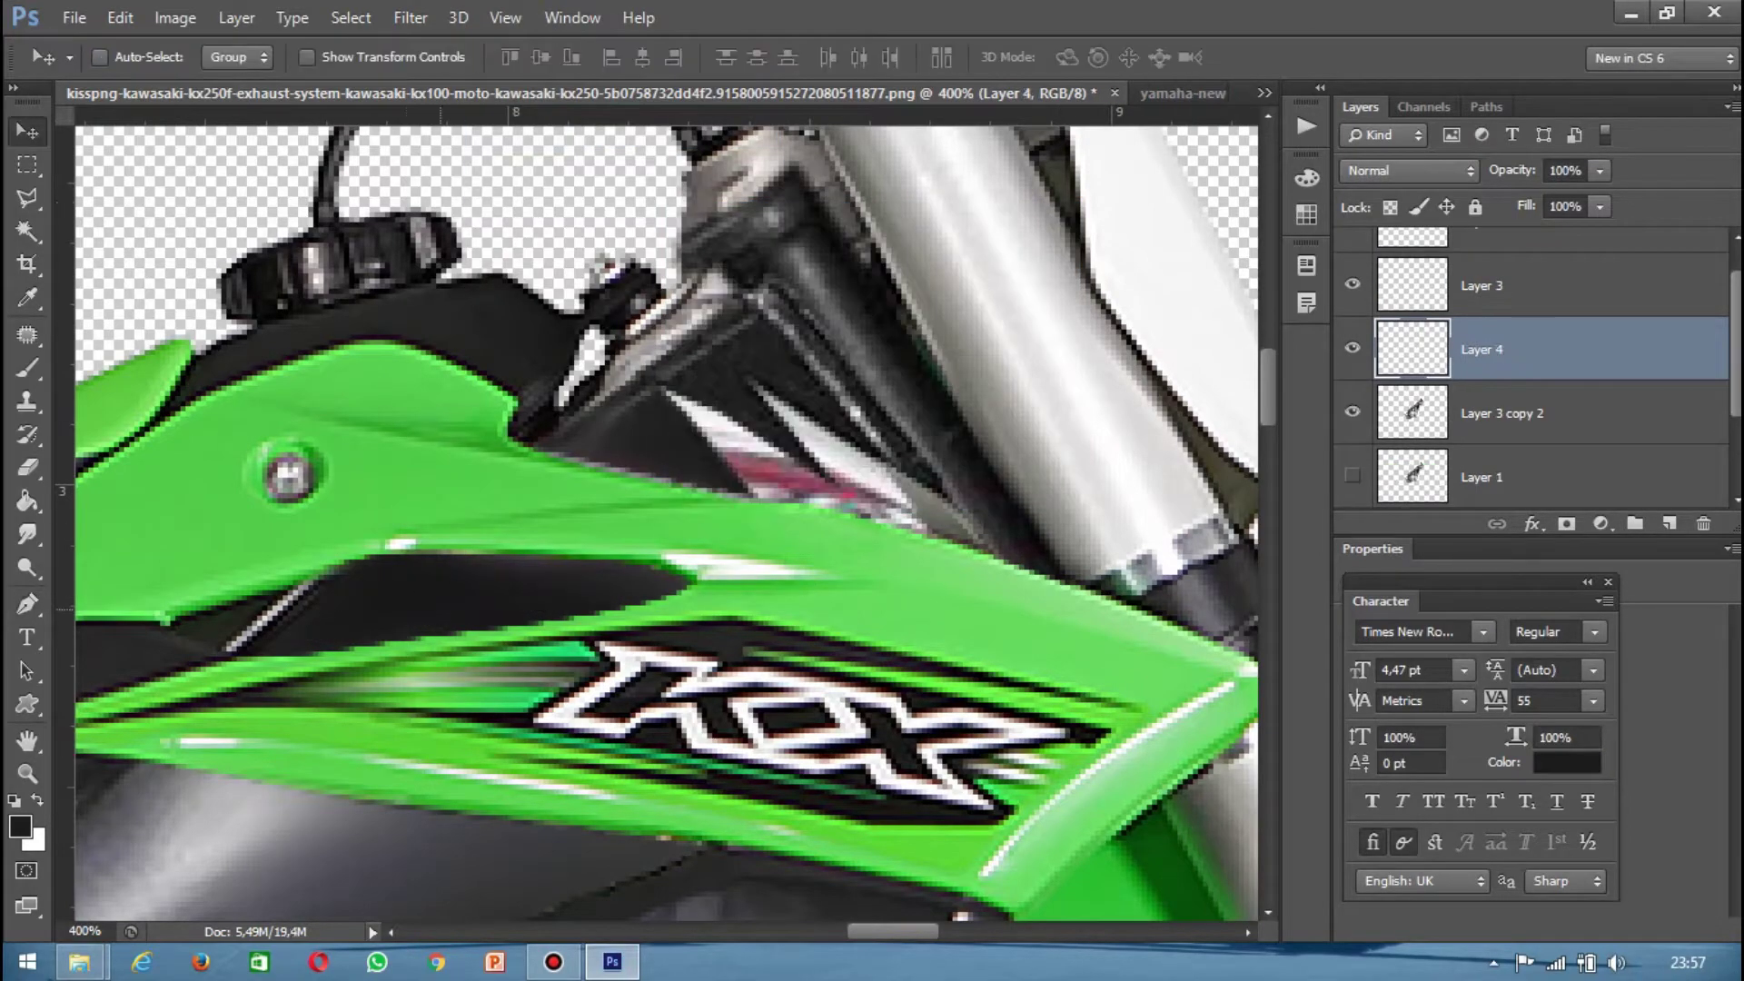
left_click_drag(458, 605, 848, 486)
key("ctrl+t")
left_click_drag(676, 427, 726, 340)
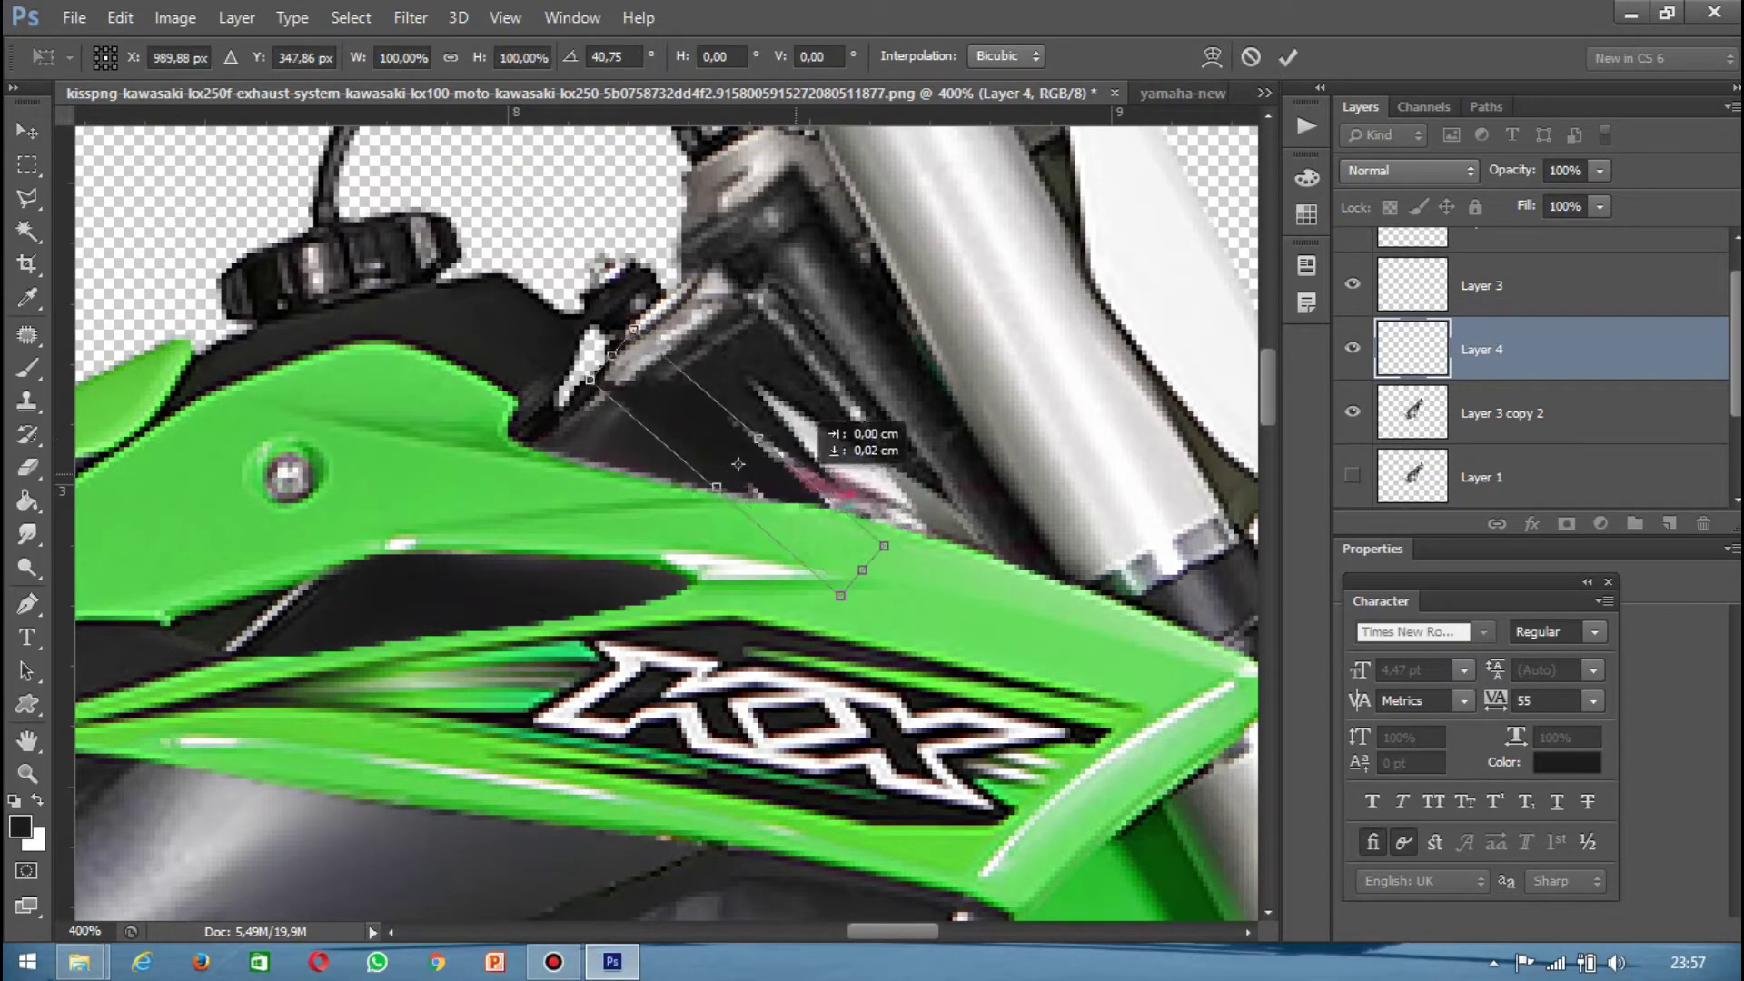
mouse_move(817, 422)
left_mouse_down()
mouse_move(761, 464)
mouse_move(899, 435)
mouse_move(950, 456)
mouse_move(858, 452)
left_mouse_up()
key("Return")
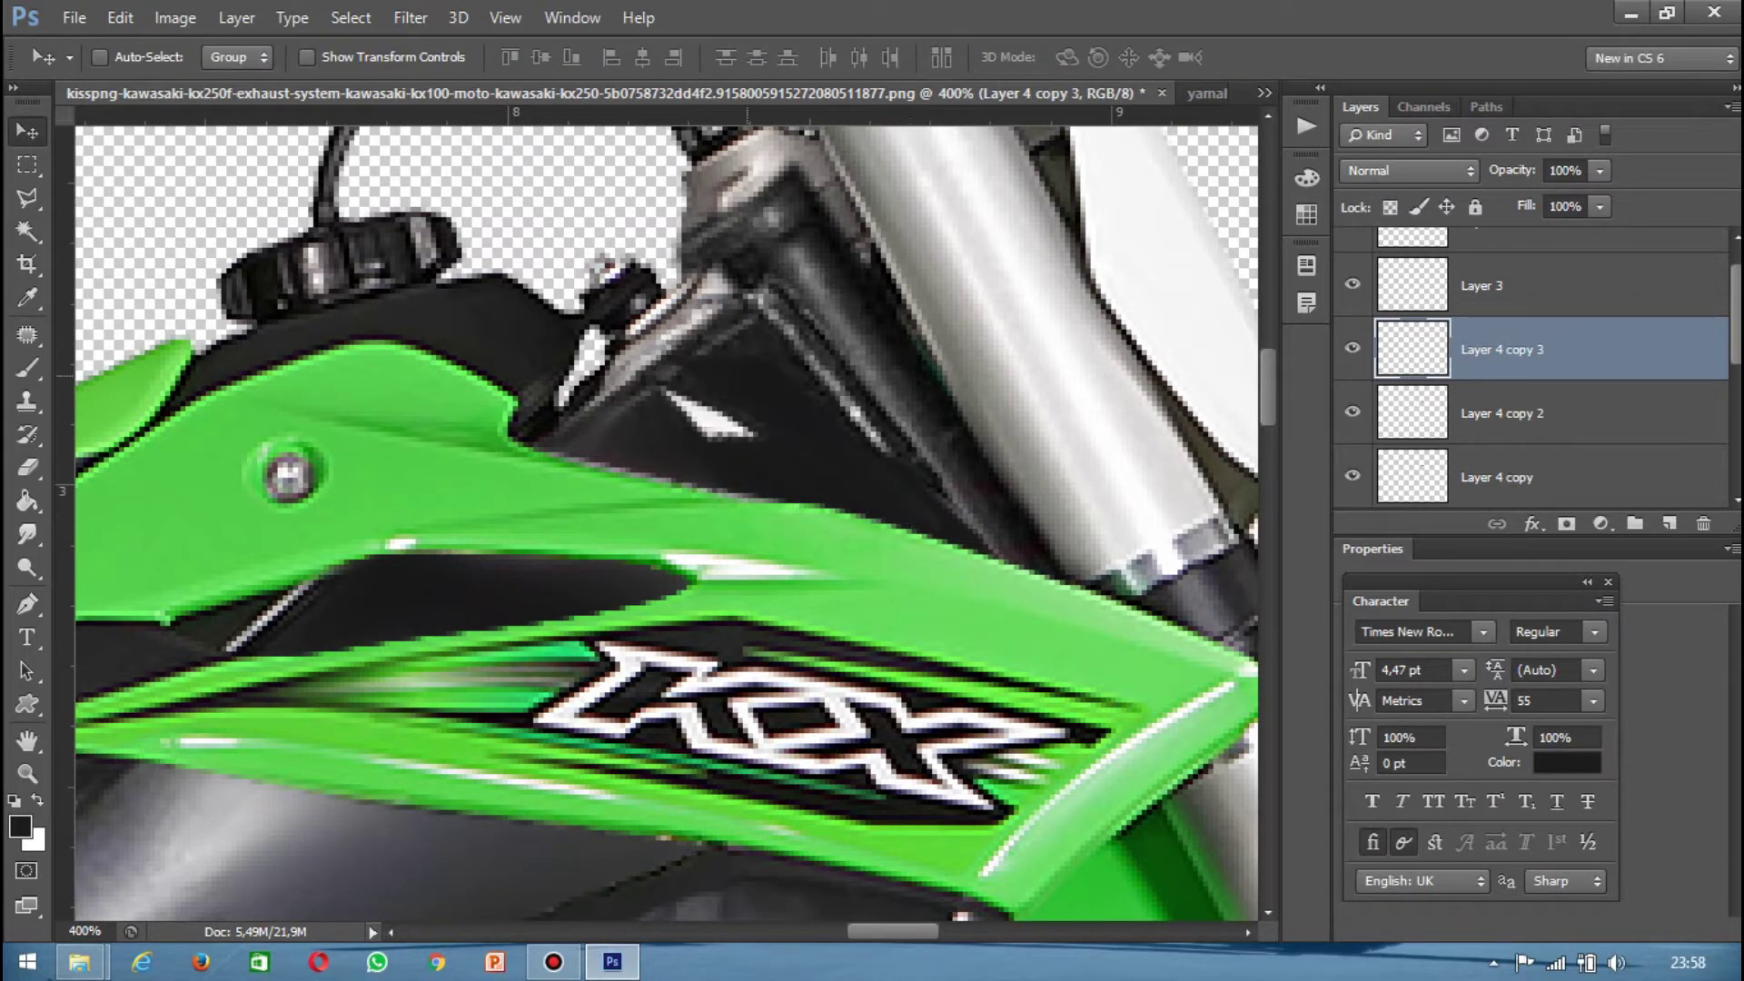
key("e")
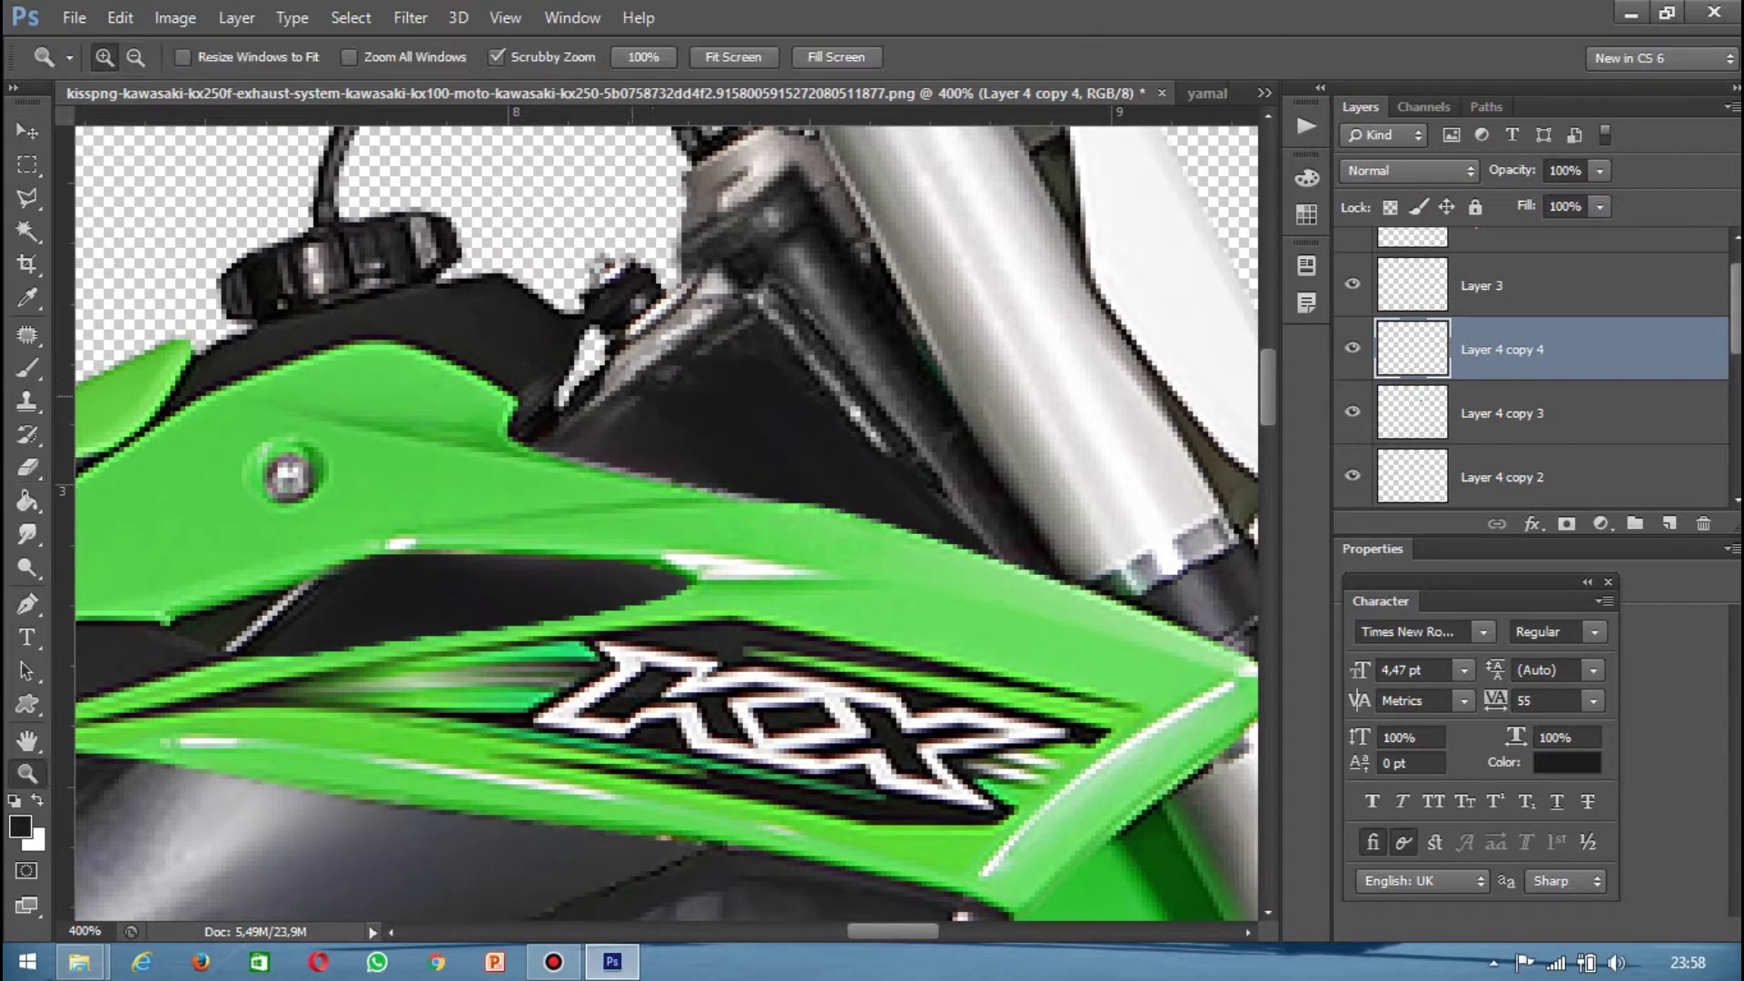
key("alt+bracketleft")
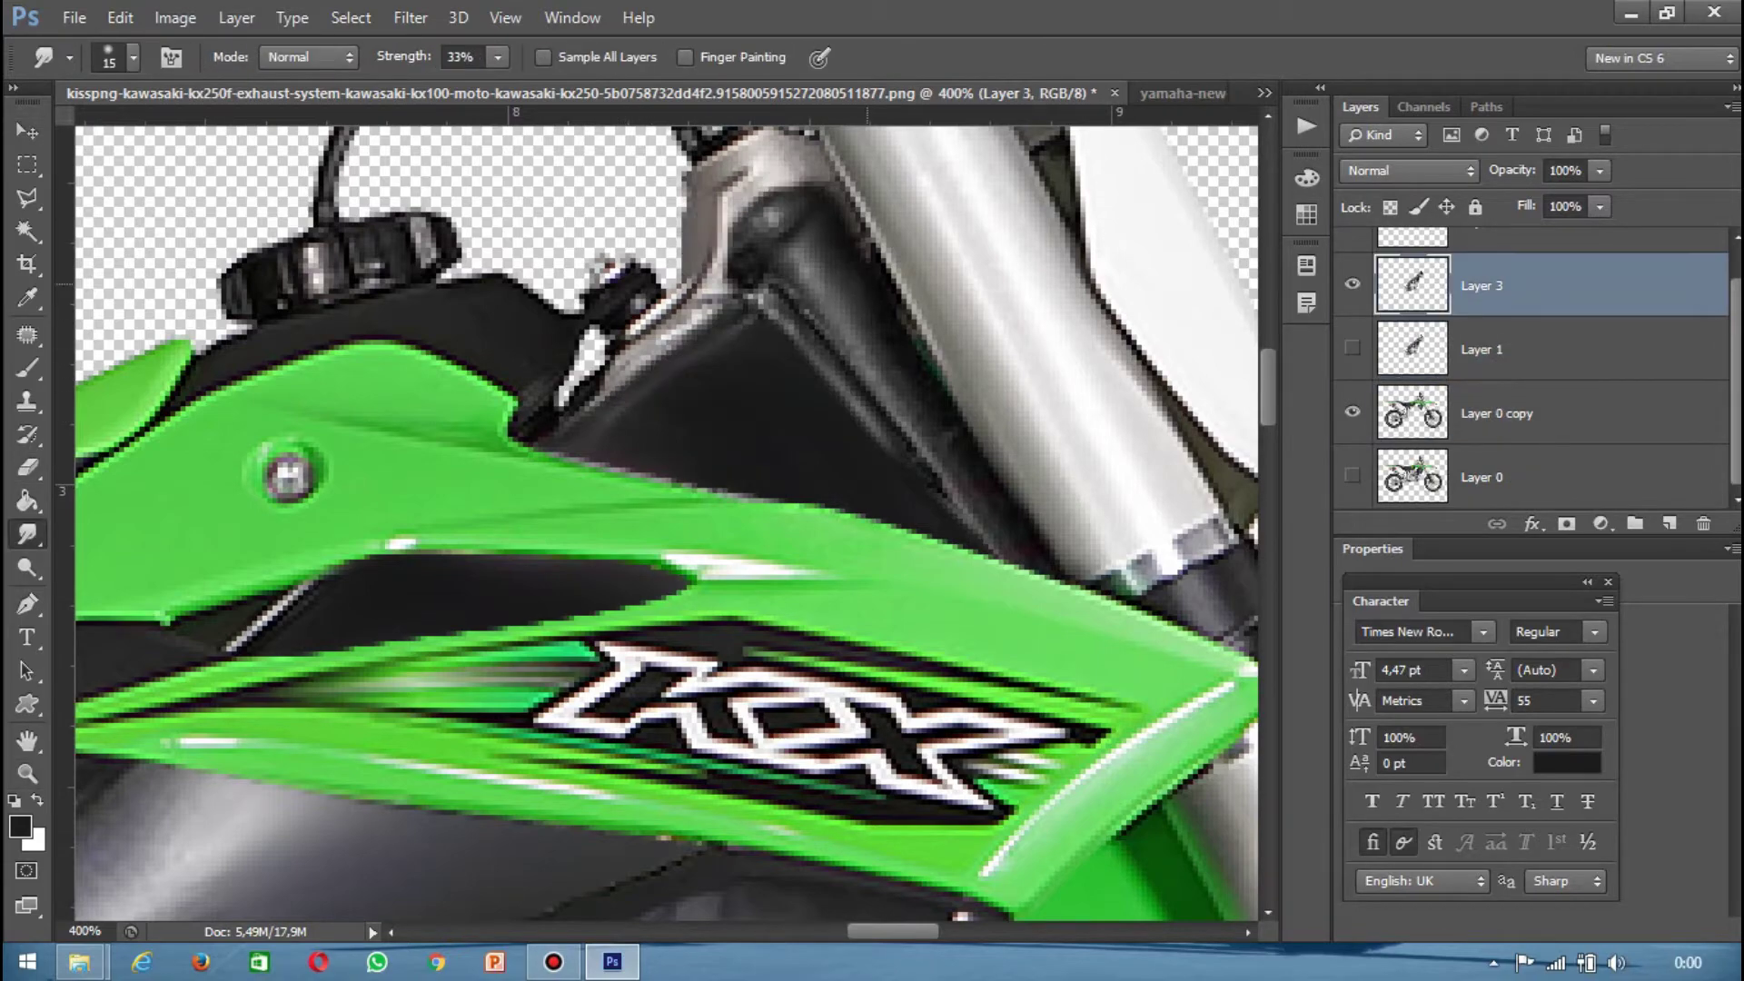
Step: Outline a dark frame piece with a Pen path and copy it to a new layer
key("ctrl+minus")
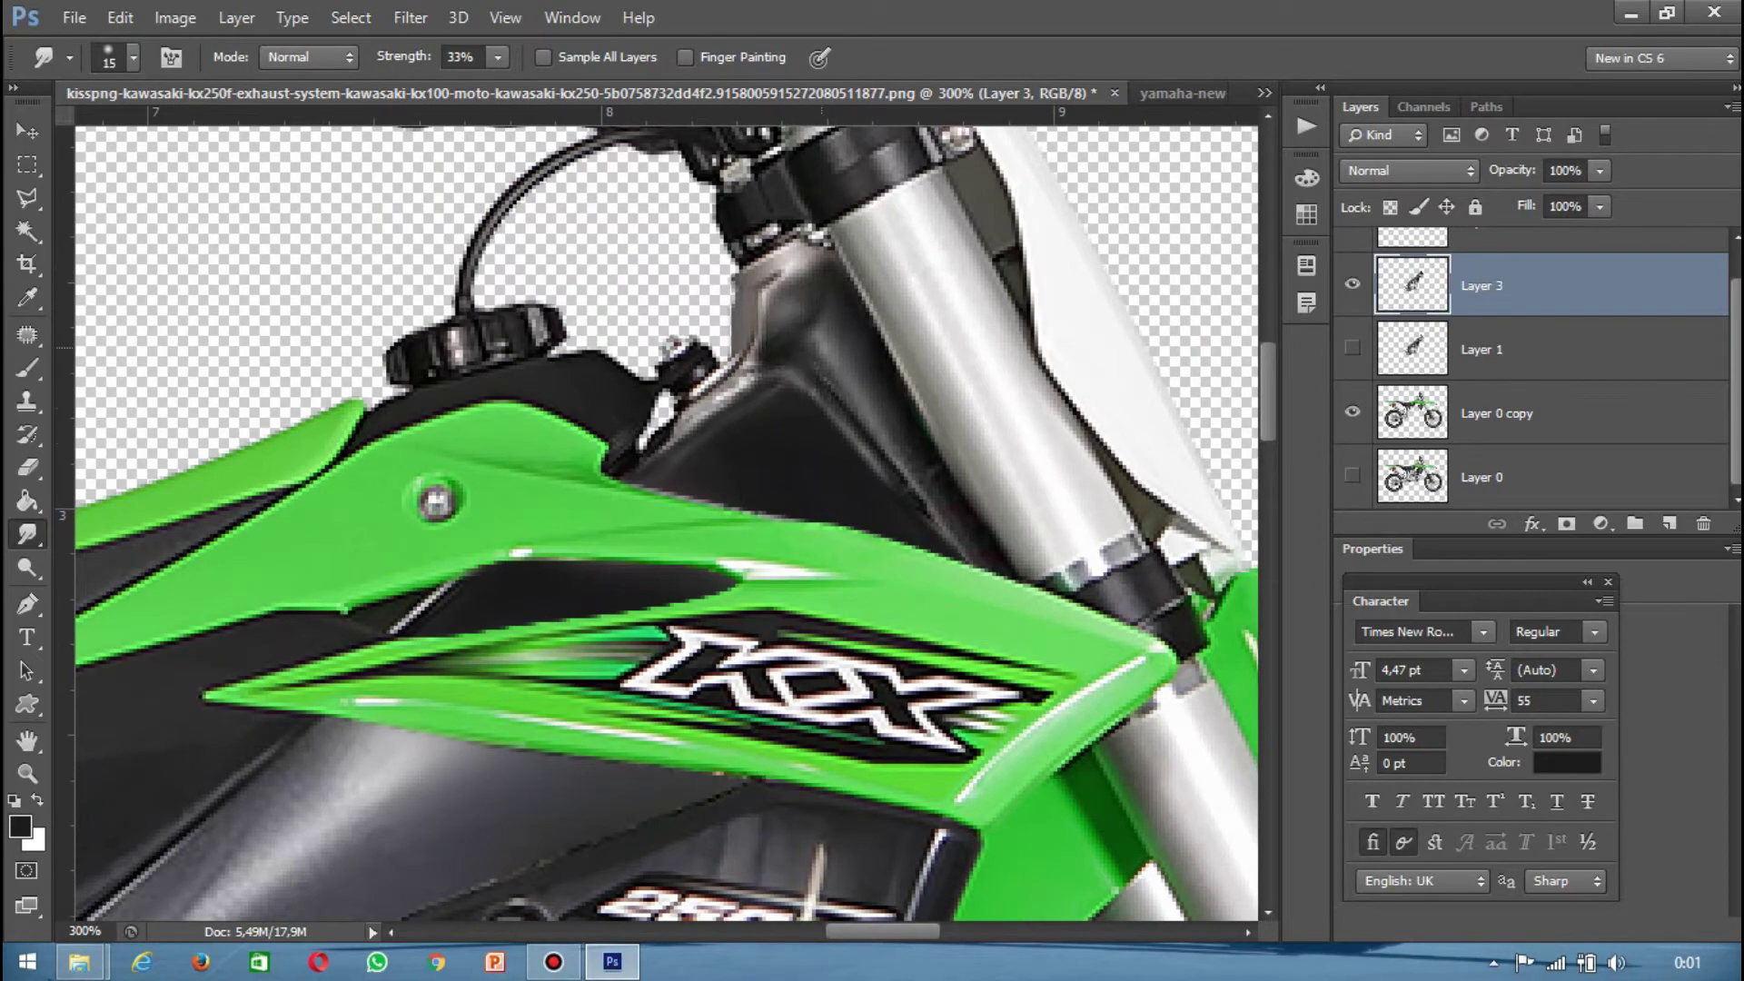
key("p")
left_click(281, 57)
key("Return")
key("ctrl+shift+alt+n")
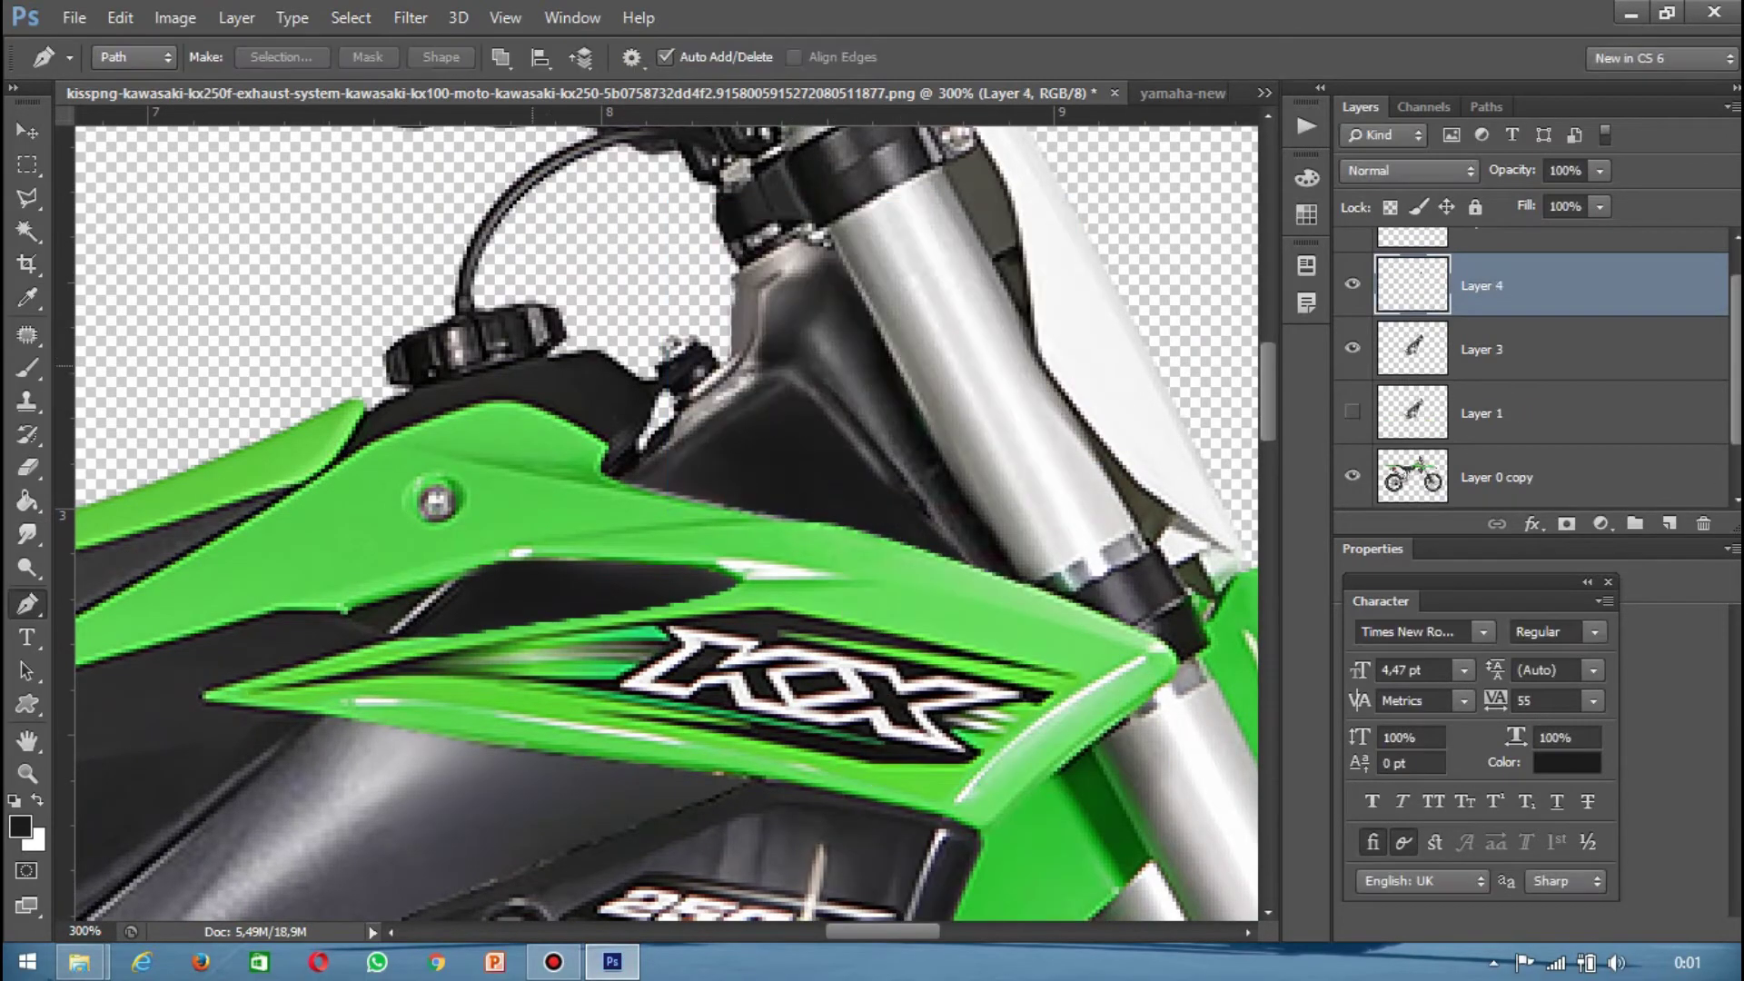
key("alt+BackSpace")
key("v")
Step: Move, rotate and enlarge the dark piece to fill the gap beside the fork
mouse_move(790, 472)
left_mouse_down()
mouse_move(781, 314)
mouse_move(872, 195)
left_mouse_up()
key("ctrl+t")
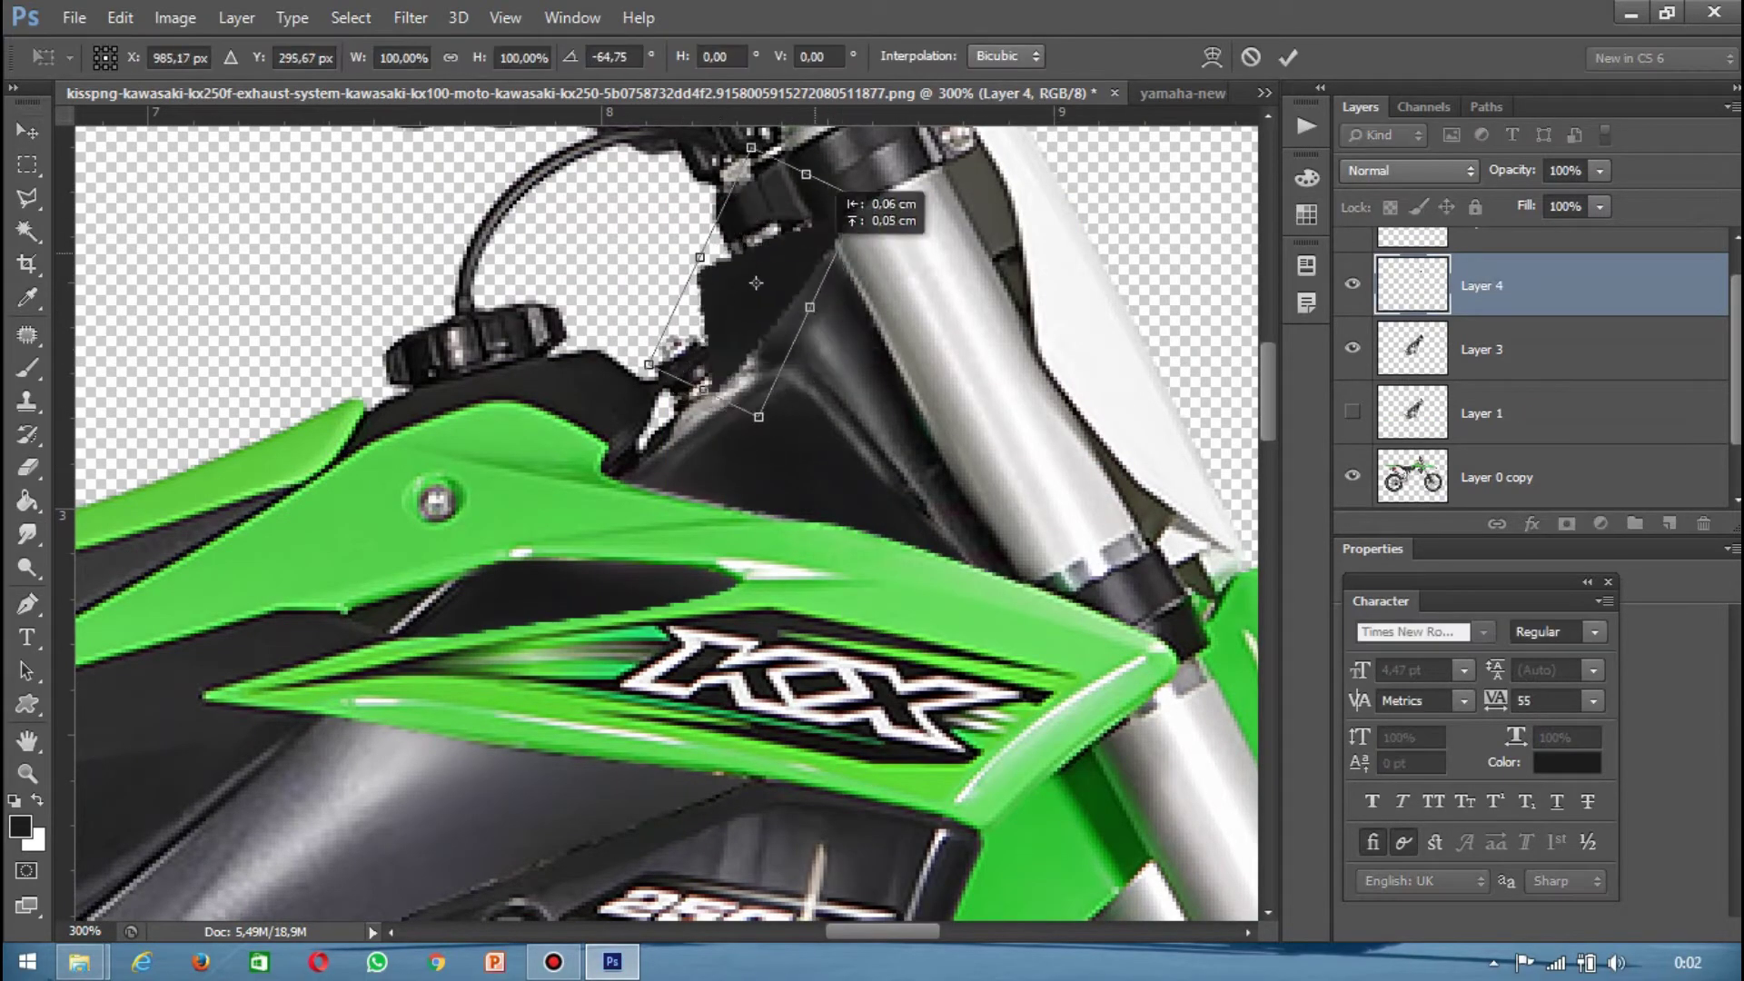
left_click_drag(730, 293, 699, 372)
key("Return")
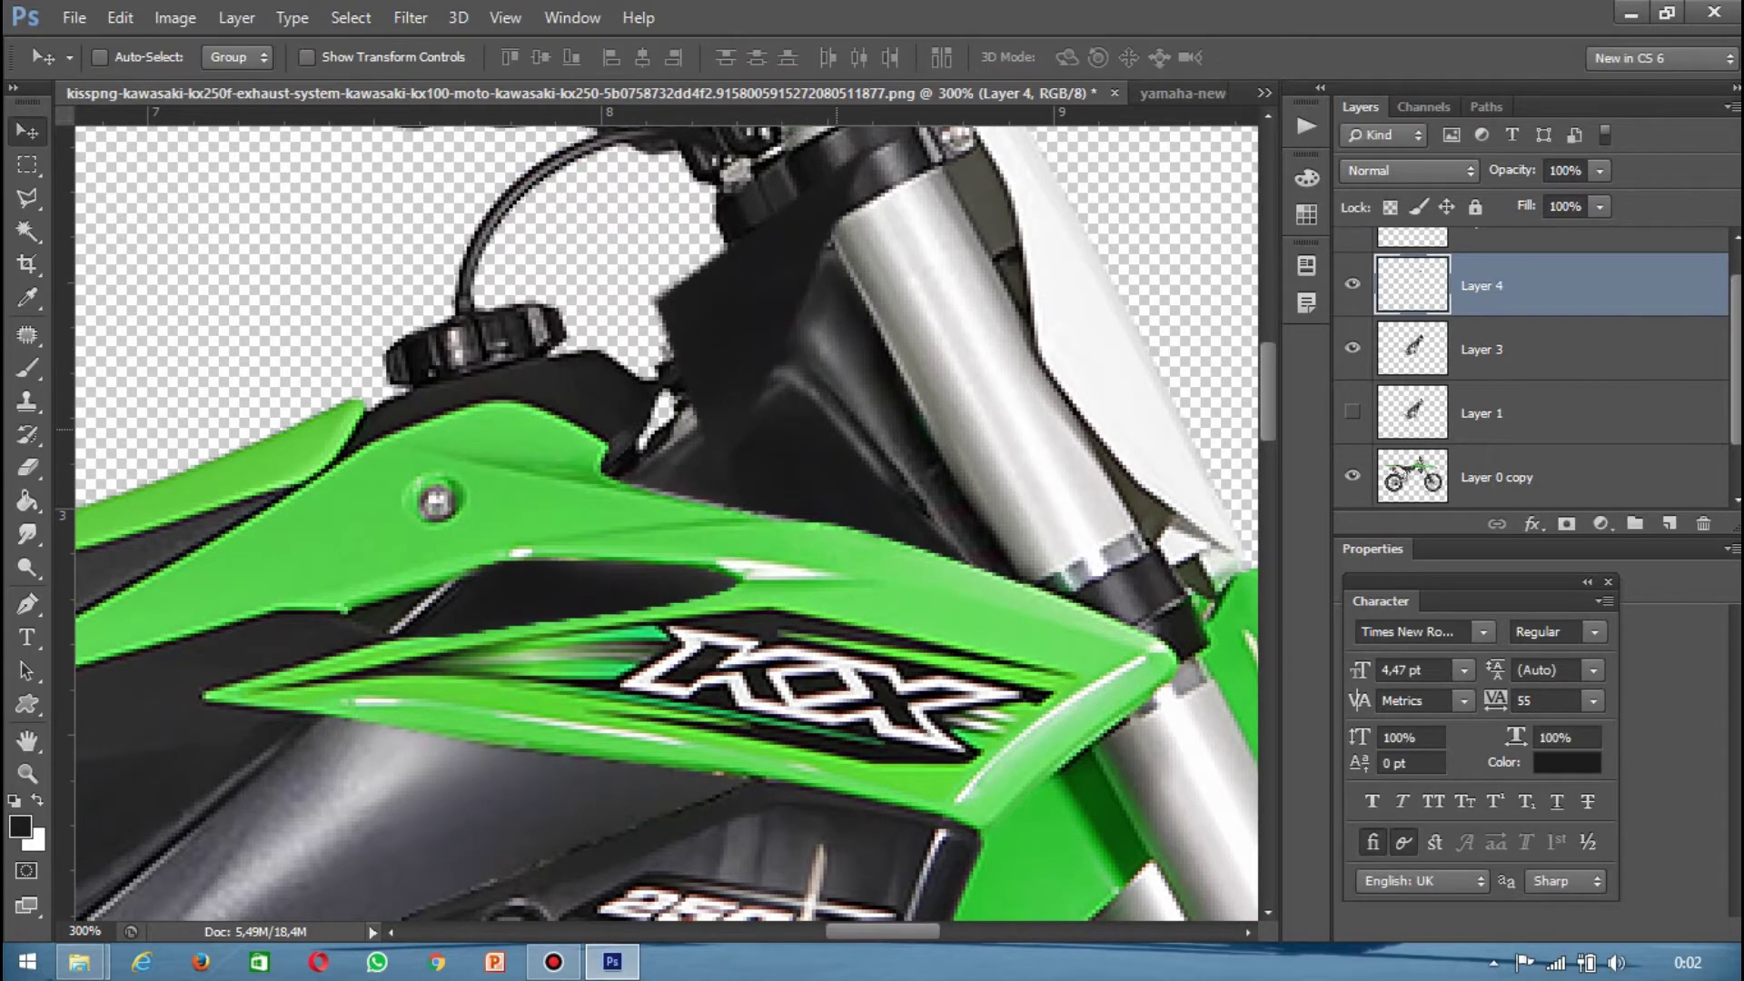
Step: Toggle the patch layer's opacity to check the fit, then make a selection from a drawn path
left_click_drag(1600, 198, 1468, 198)
key("p")
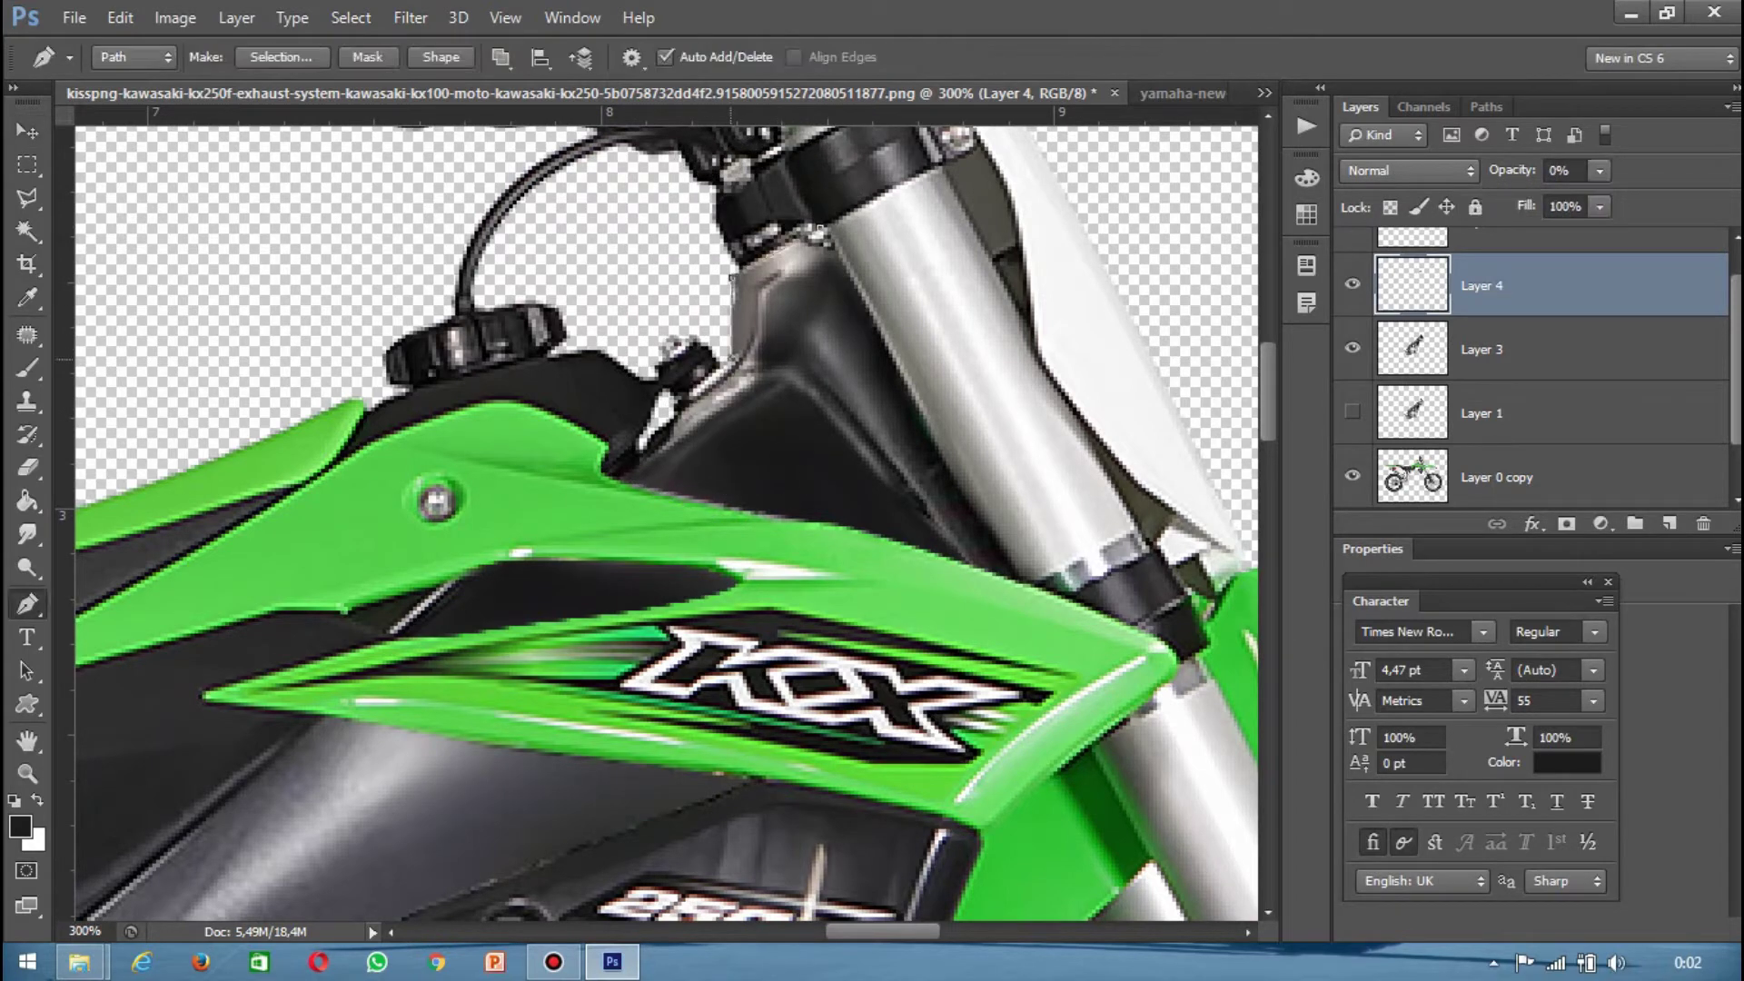
left_click_drag(1600, 170, 1729, 198)
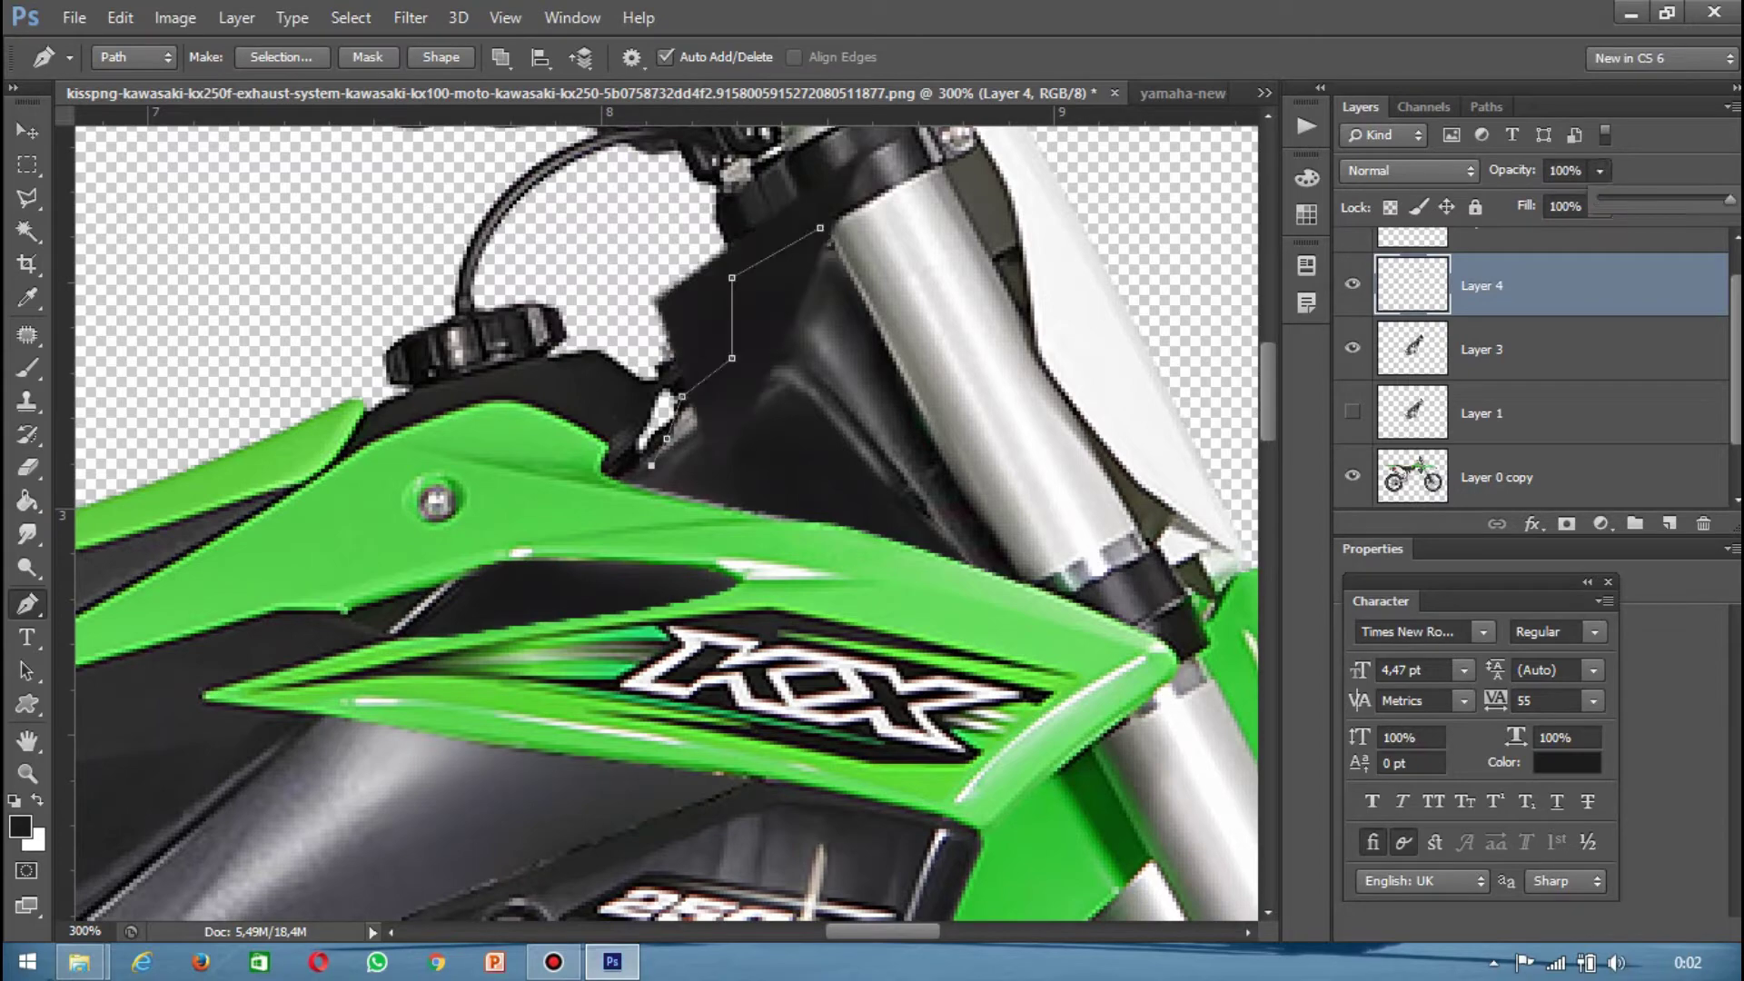
right_click(792, 238)
left_click(872, 422)
key("Return")
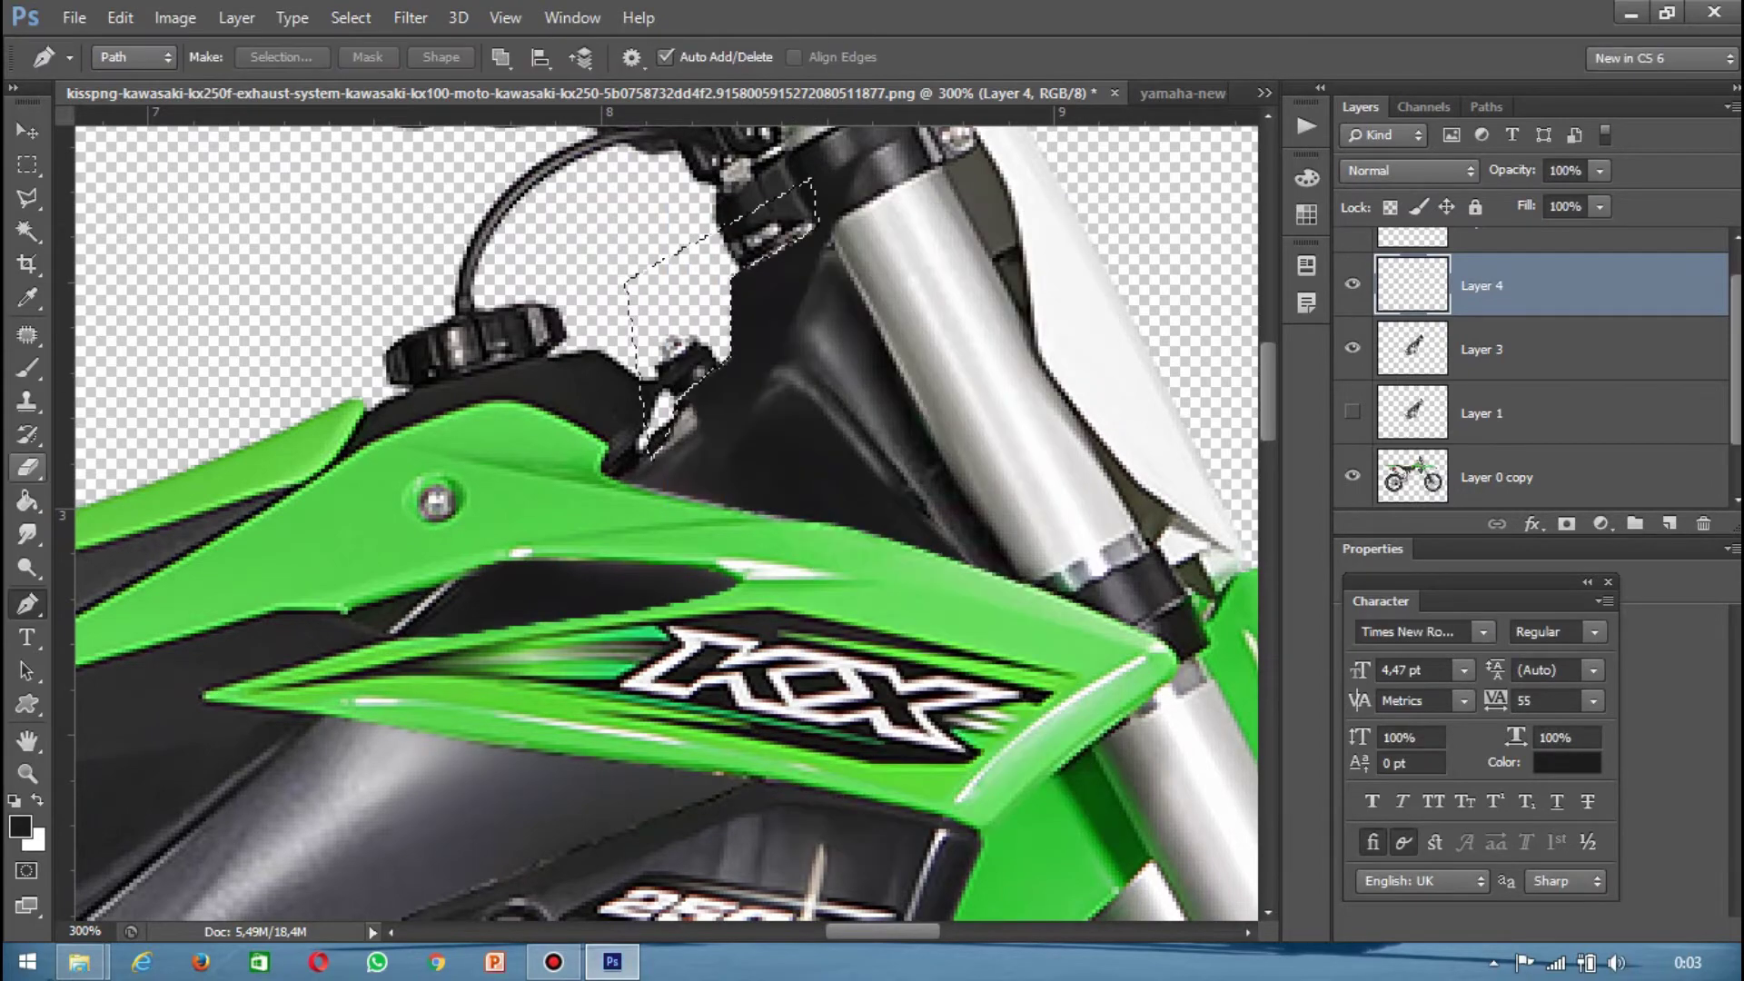
Step: Set the Smudge tool to a 31 px brush for blending the patch edges
key("r")
right_click(727, 468)
key("Escape")
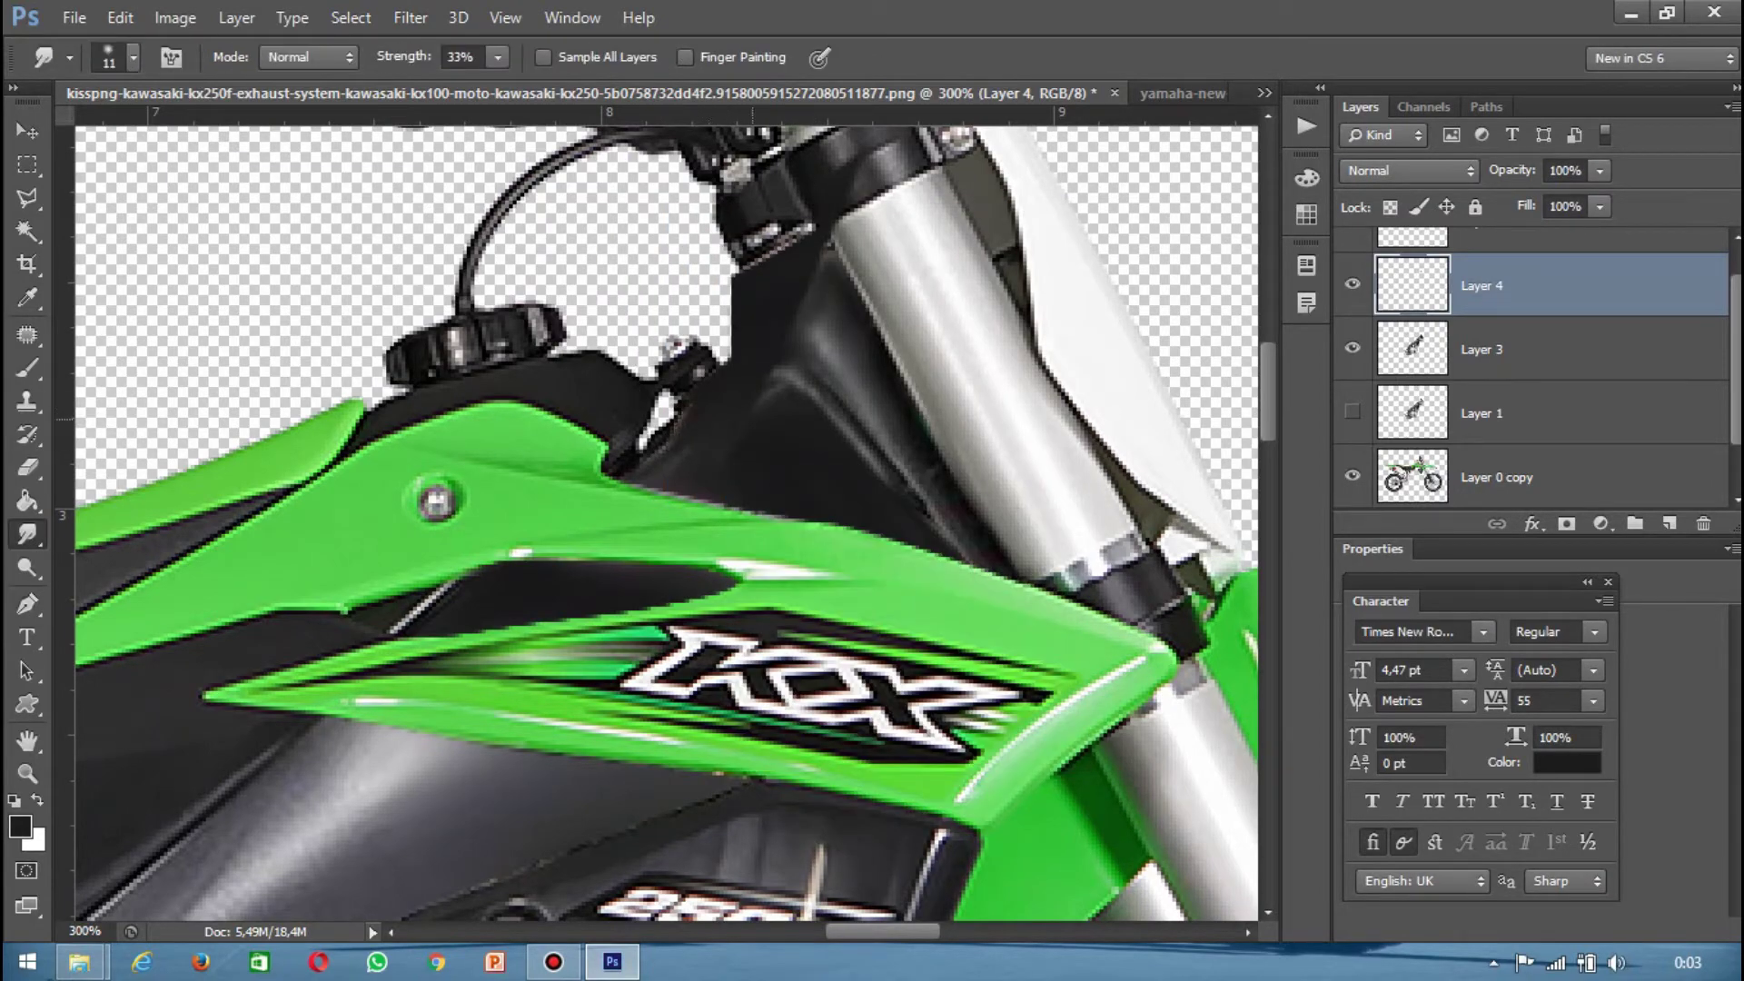
right_click(842, 308)
left_click_drag(895, 350, 917, 350)
key("Escape")
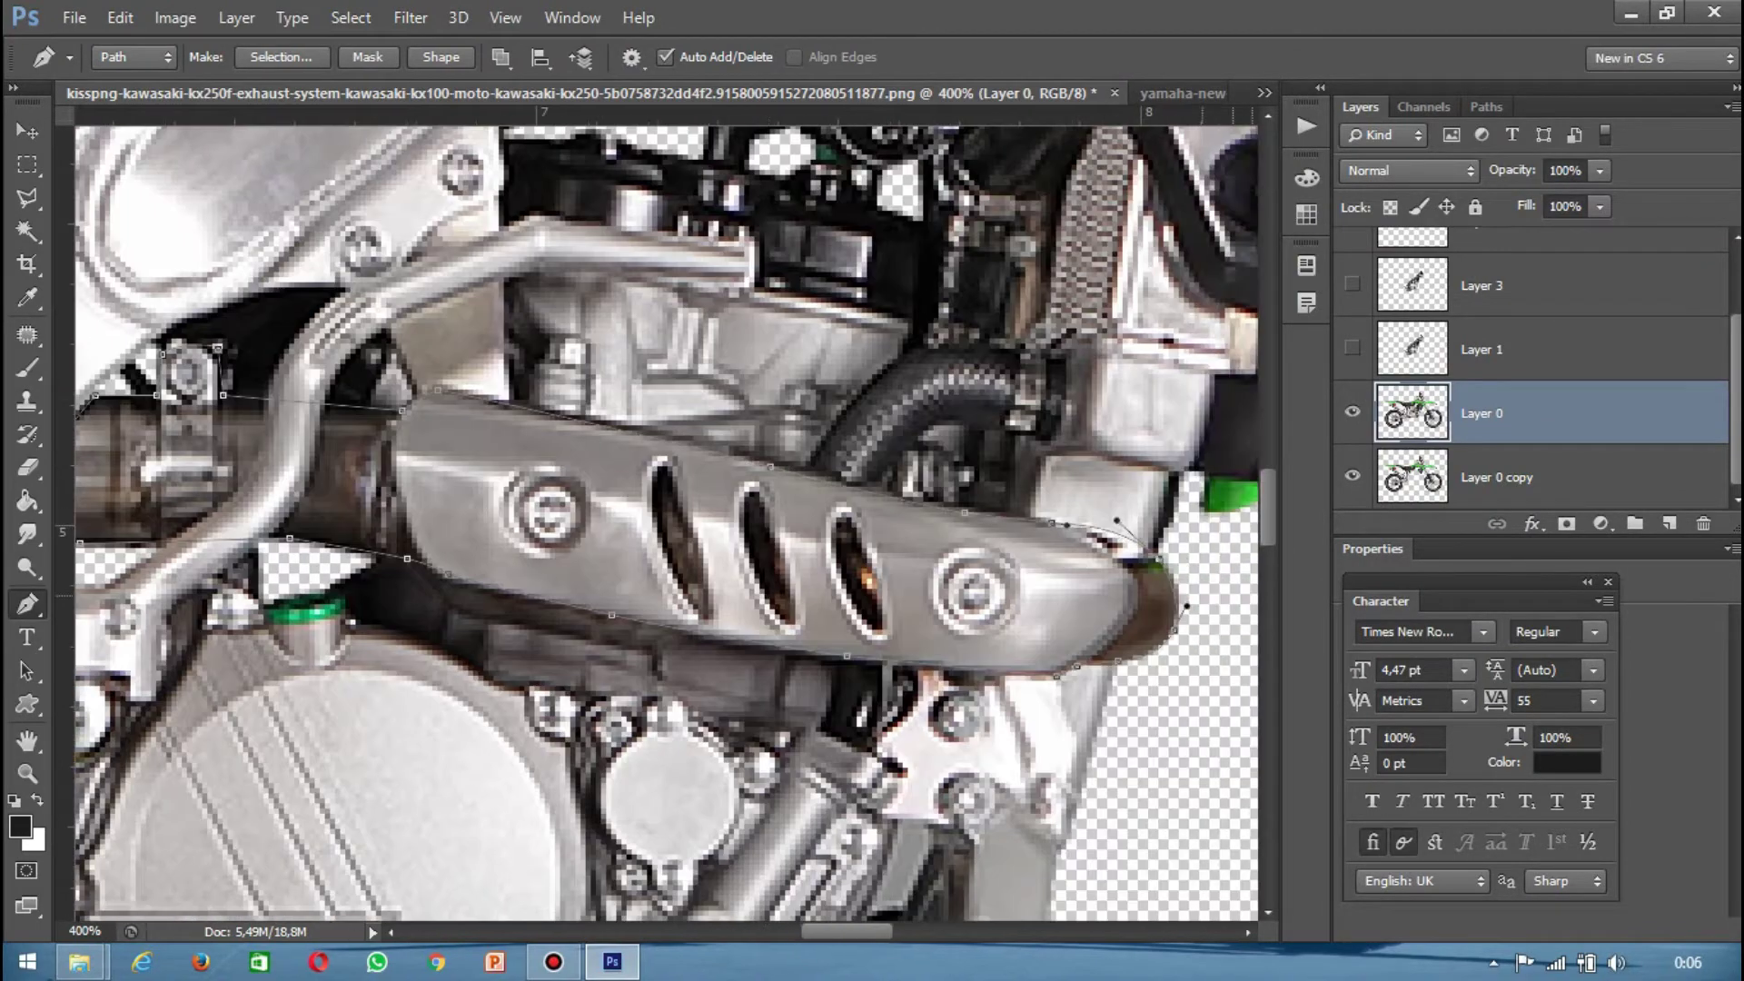
Step: Zoom in on the engine and discard a partial pen path
key("v")
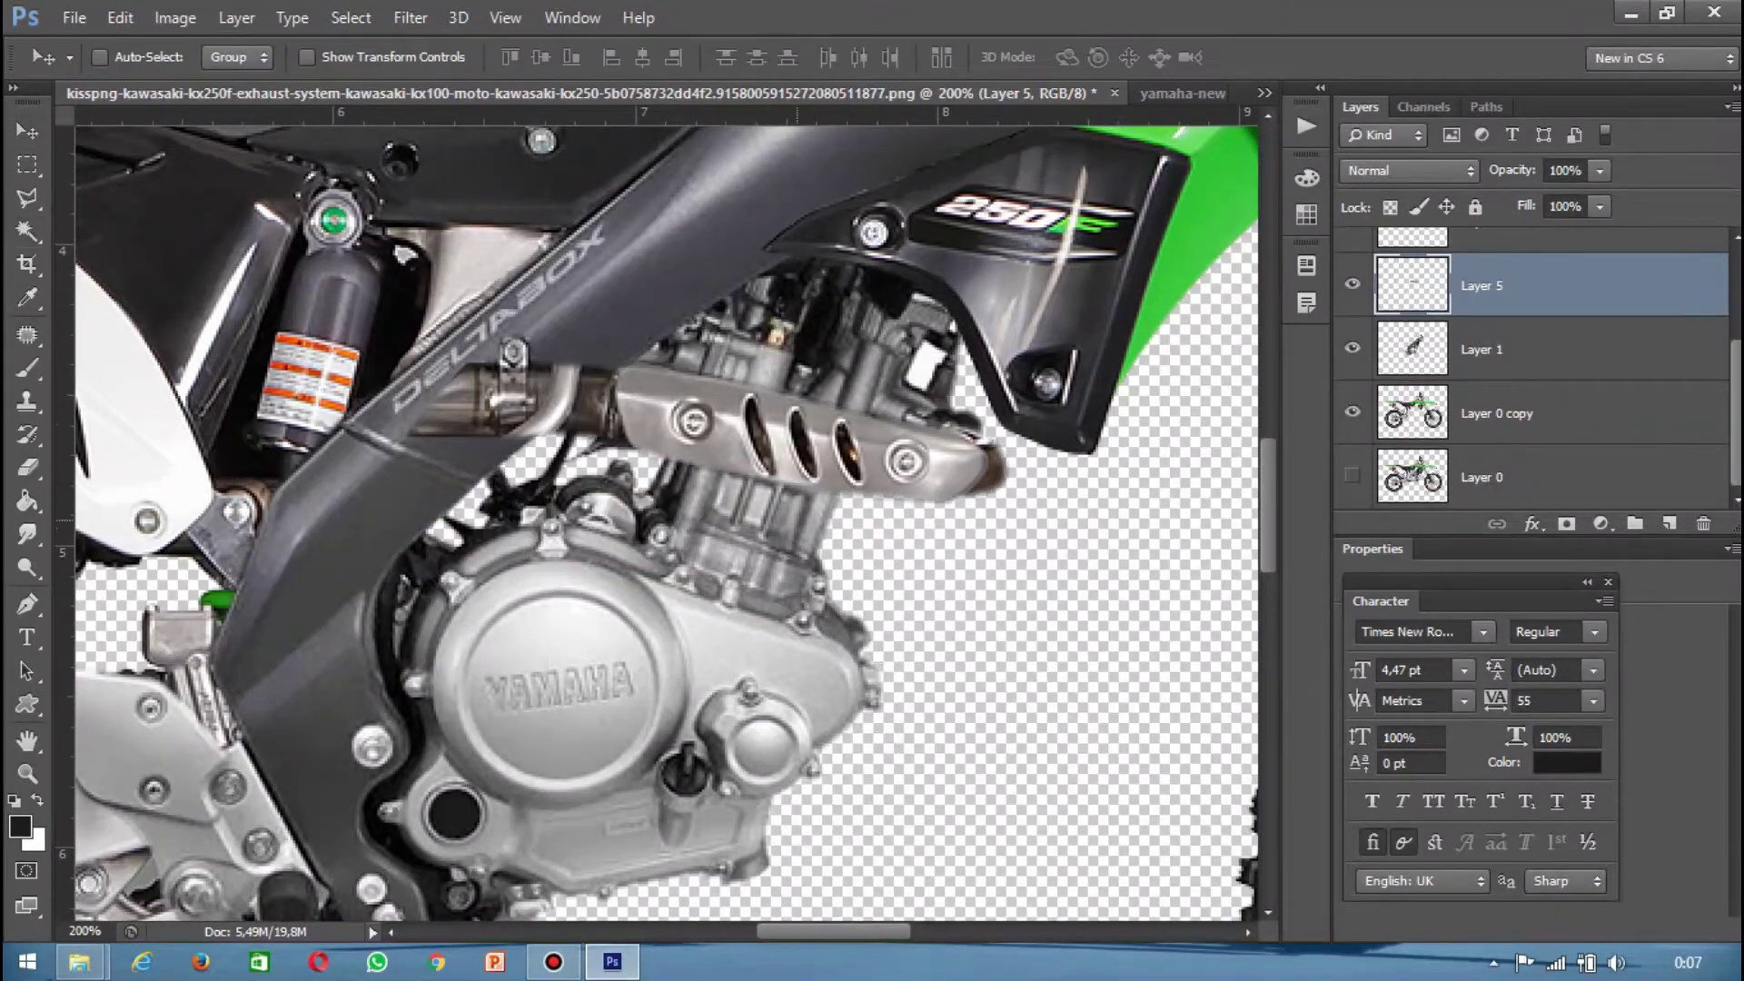
key("ctrl+plus")
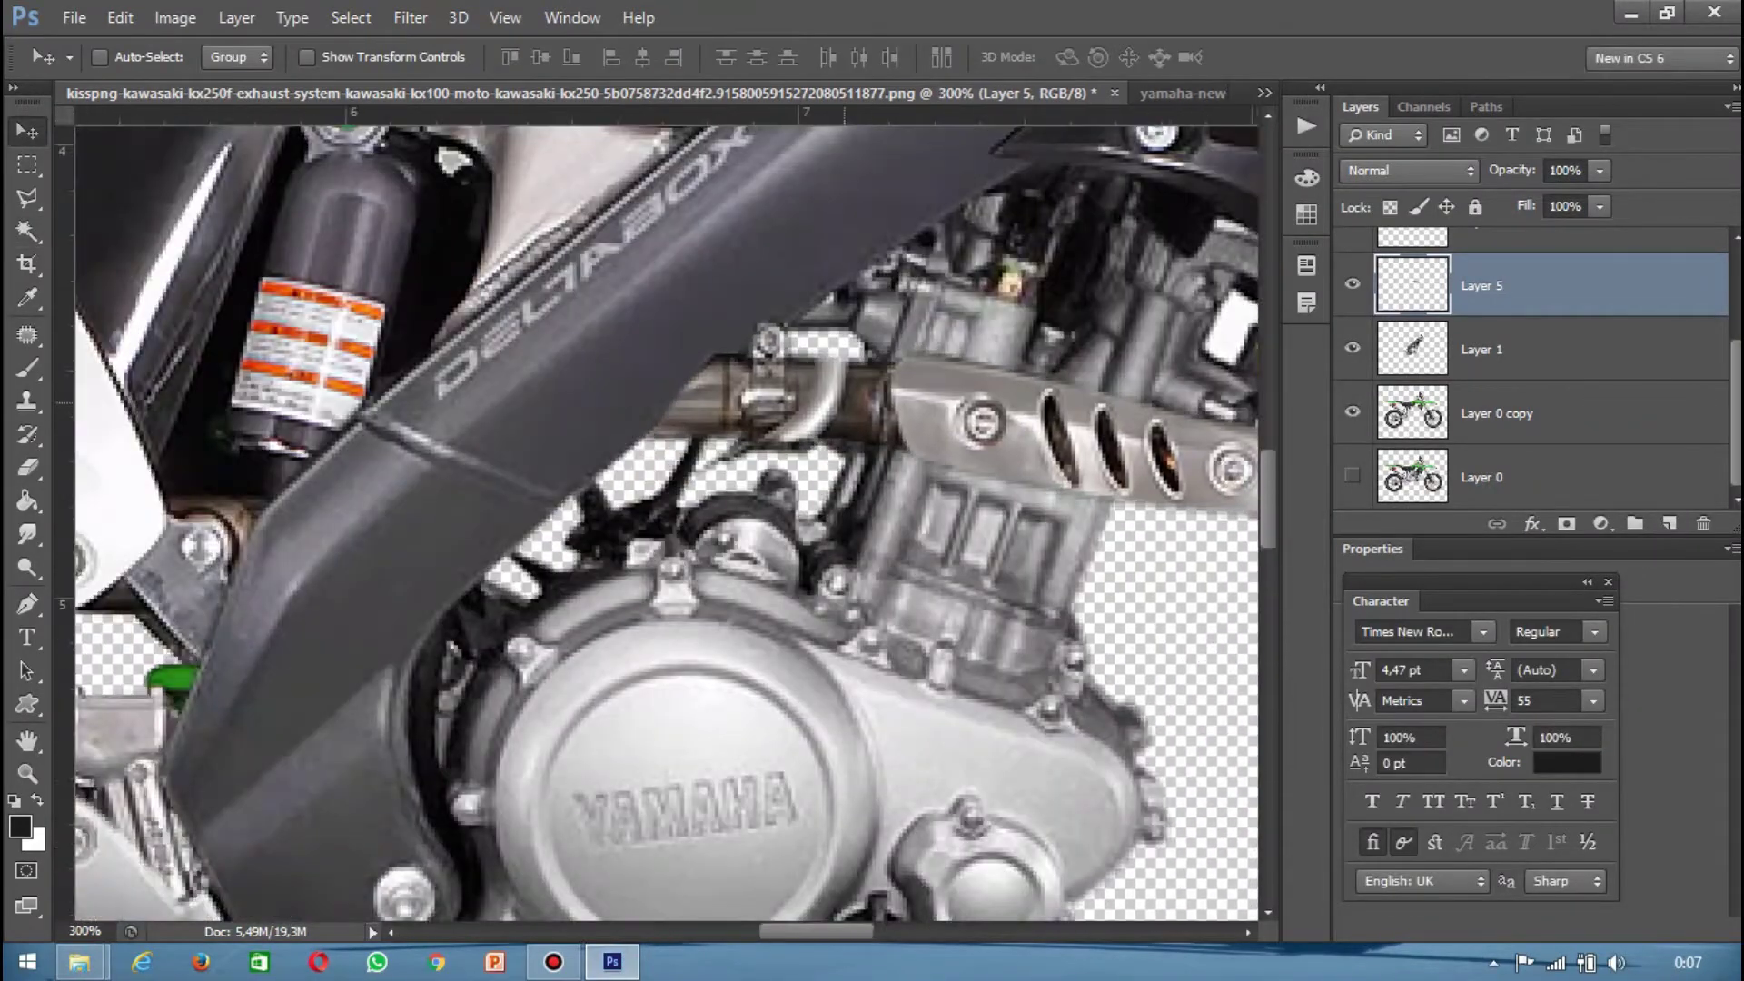
key("p")
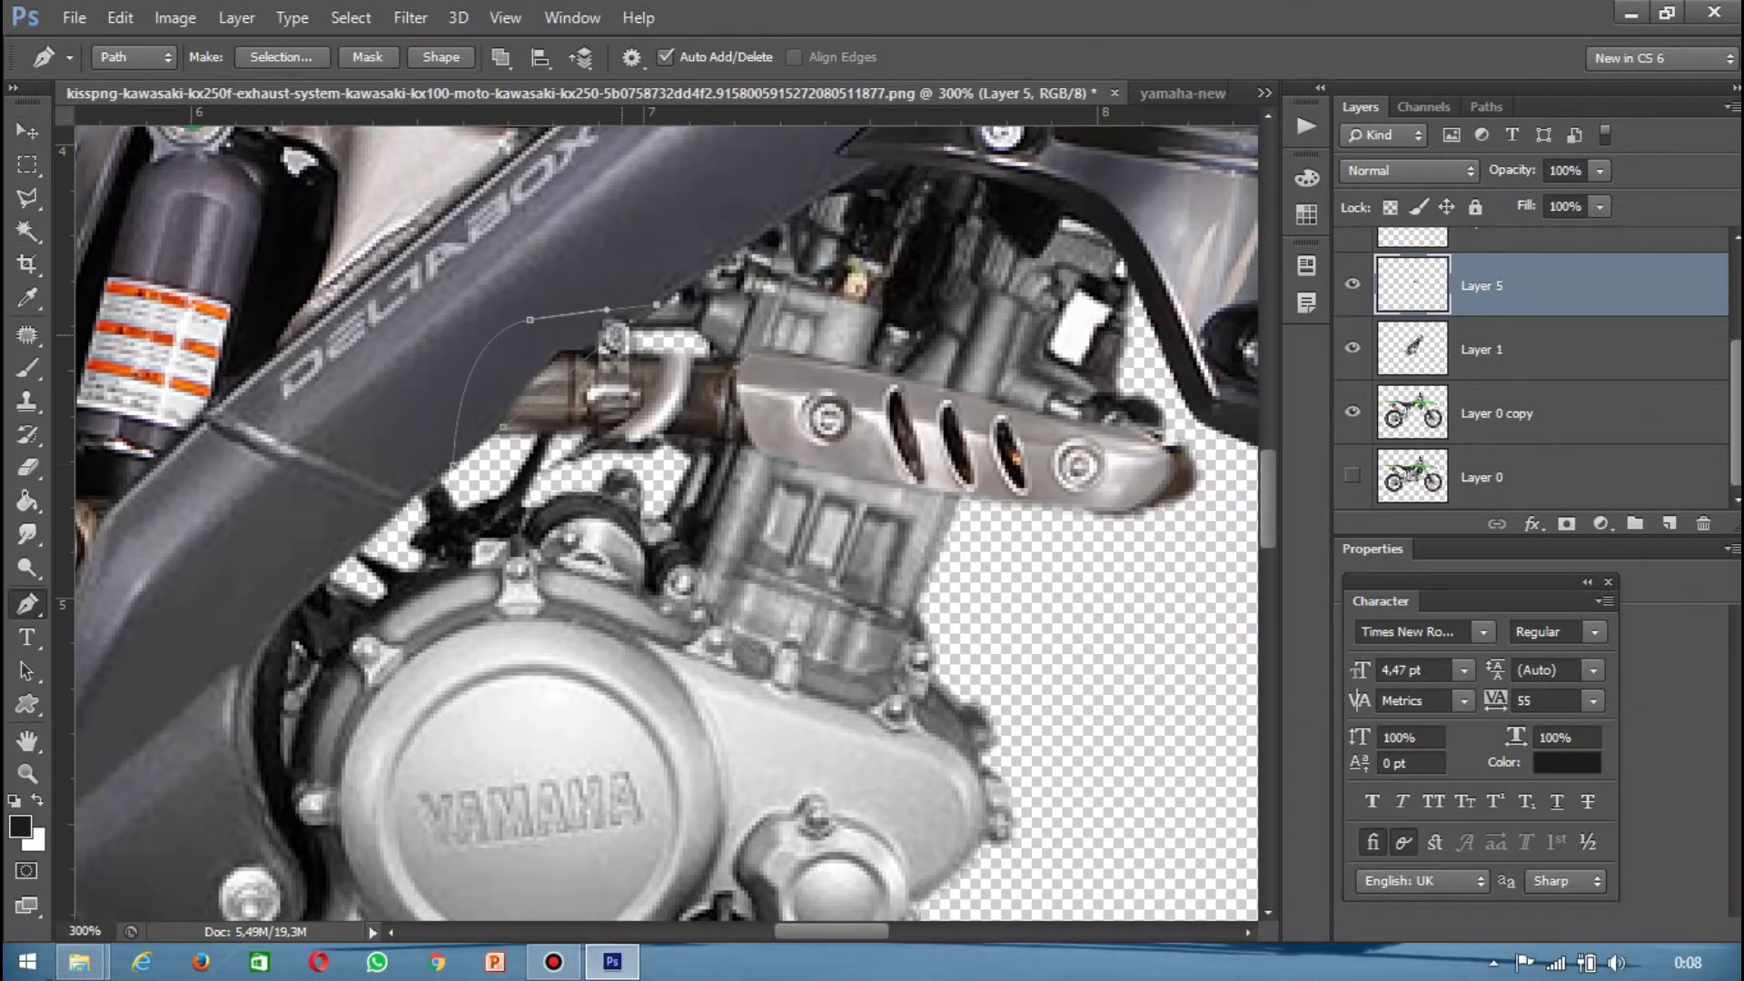
key("Delete")
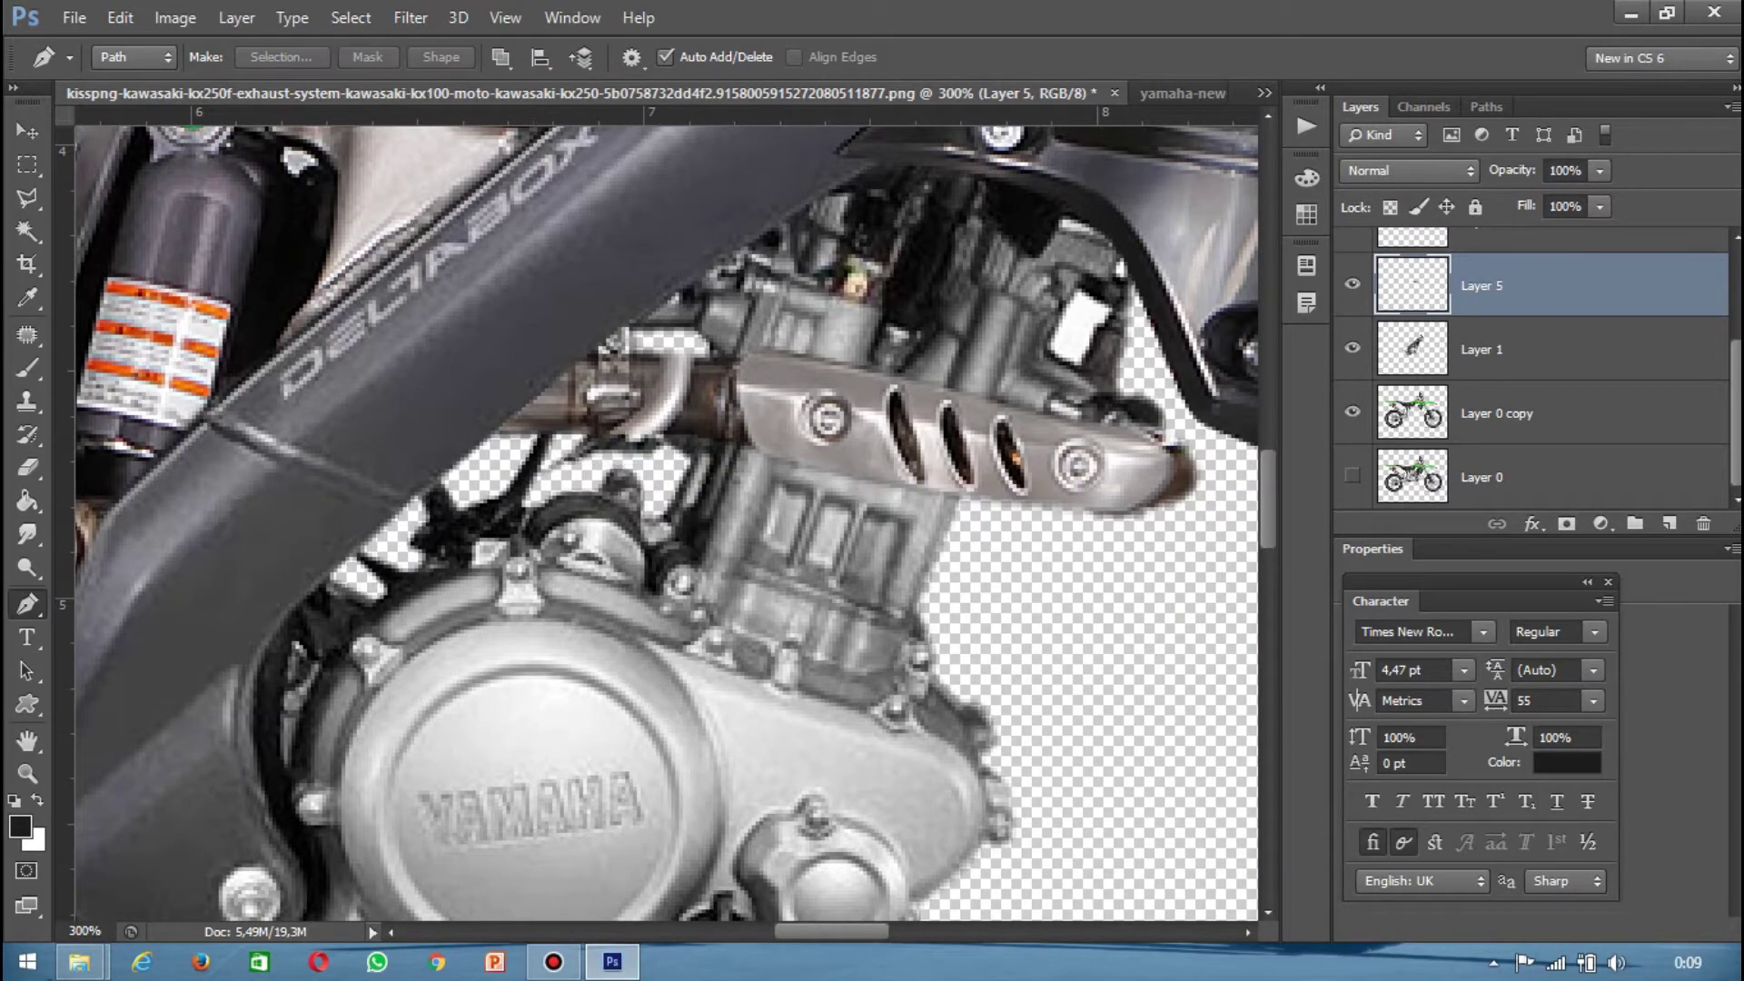
Step: Zoom closer on the exhaust join, add an empty layer, and shrink the smudge brush to 8
key("i")
key("j")
key("ctrl+plus")
key("ctrl+plus")
key("l")
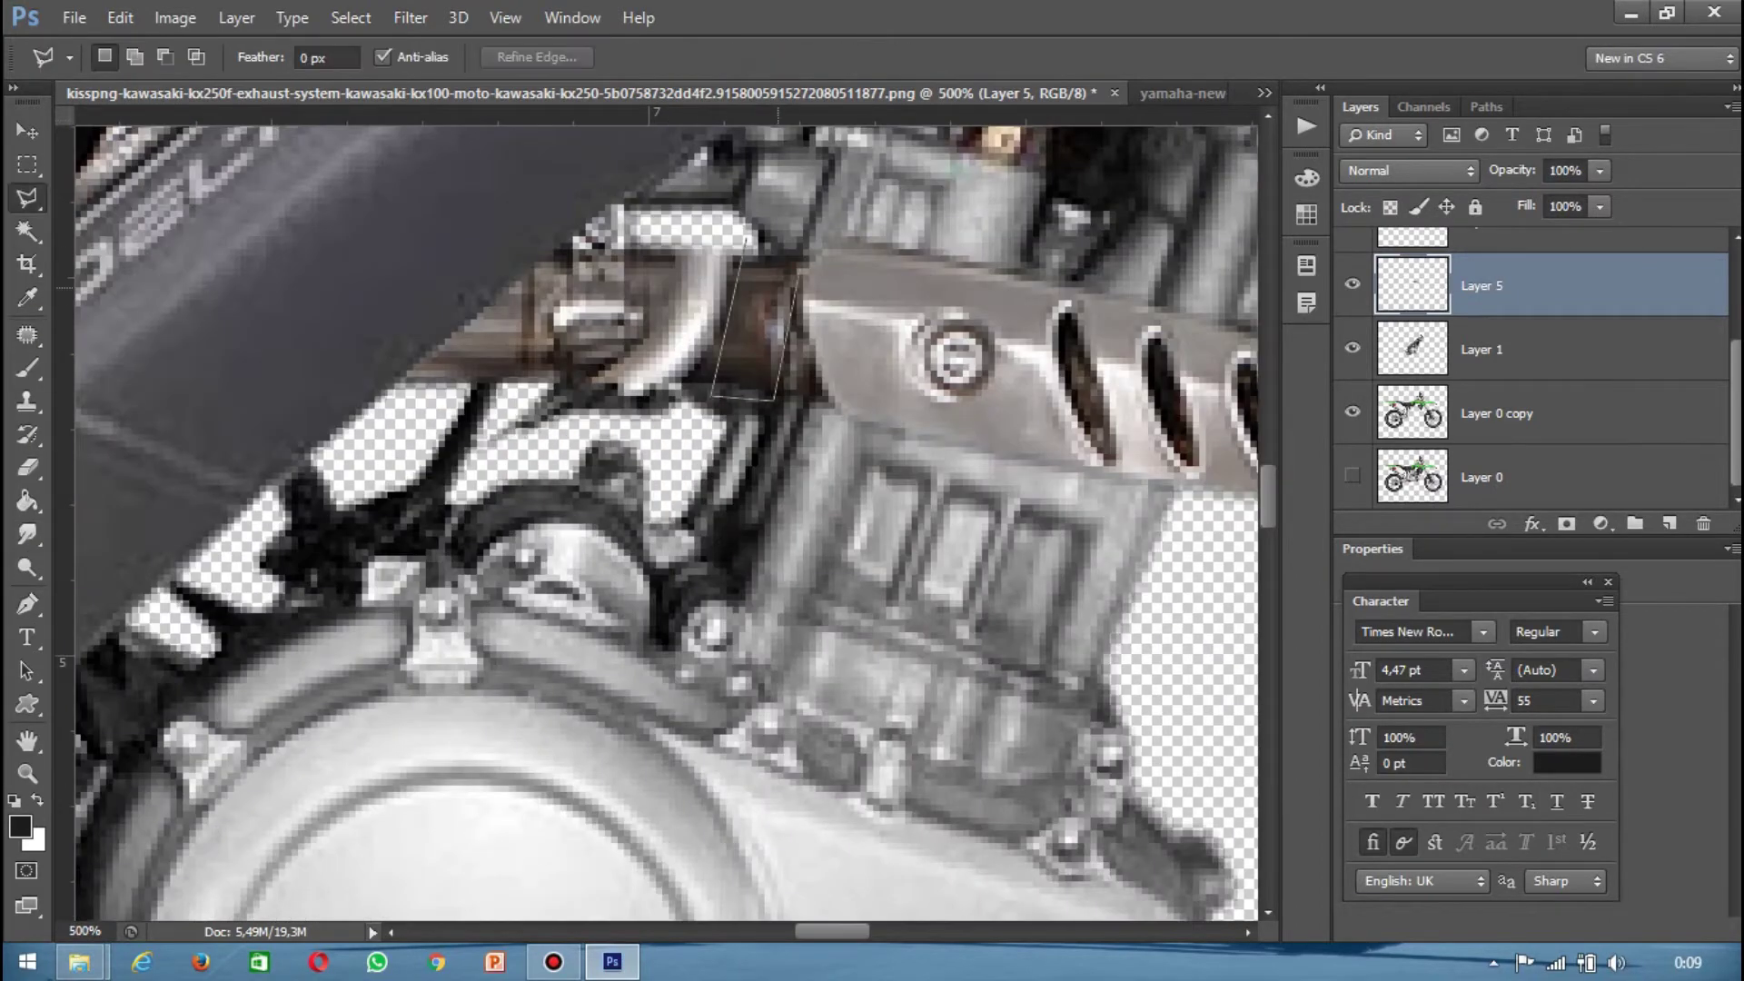
key("ctrl+shift+alt+n")
key("v")
key("r")
key("bracketleft")
key("bracketleft")
key("bracketleft")
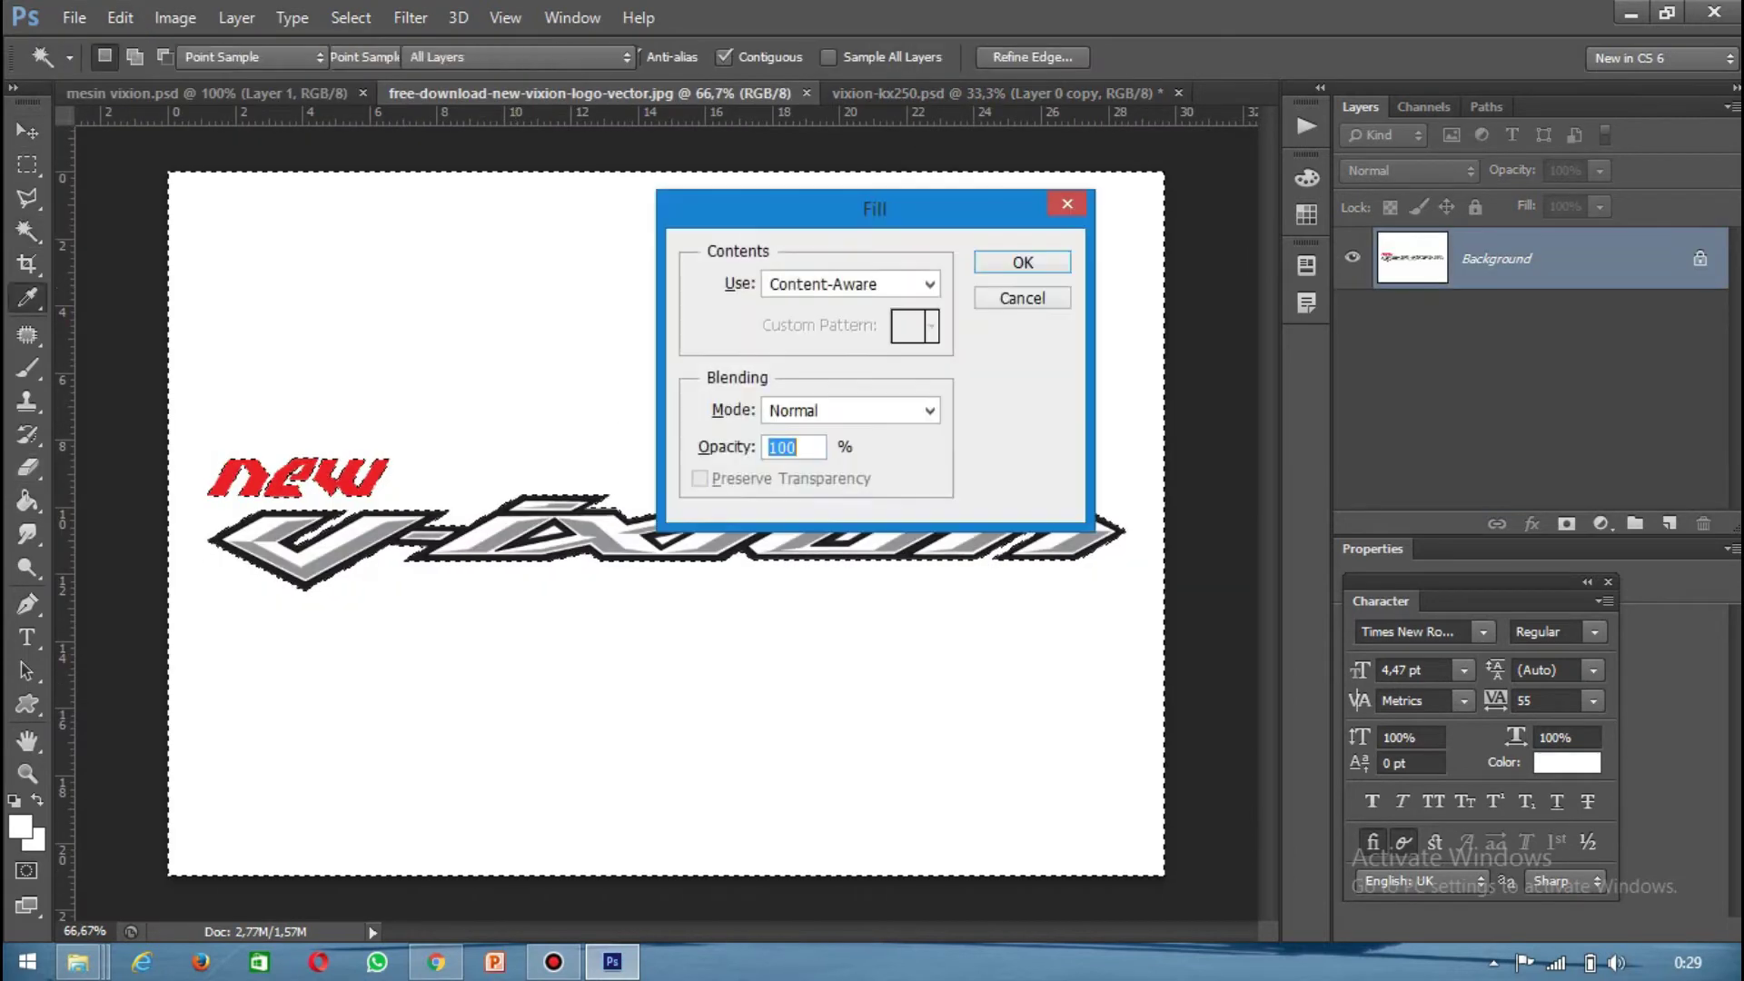
Step: Deselect the logo image and drag the new vixion logo into the bike composite
key("Escape")
key("ctrl+j")
key("ctrl+z")
key("ctrl+z")
key("v")
key("ctrl+d")
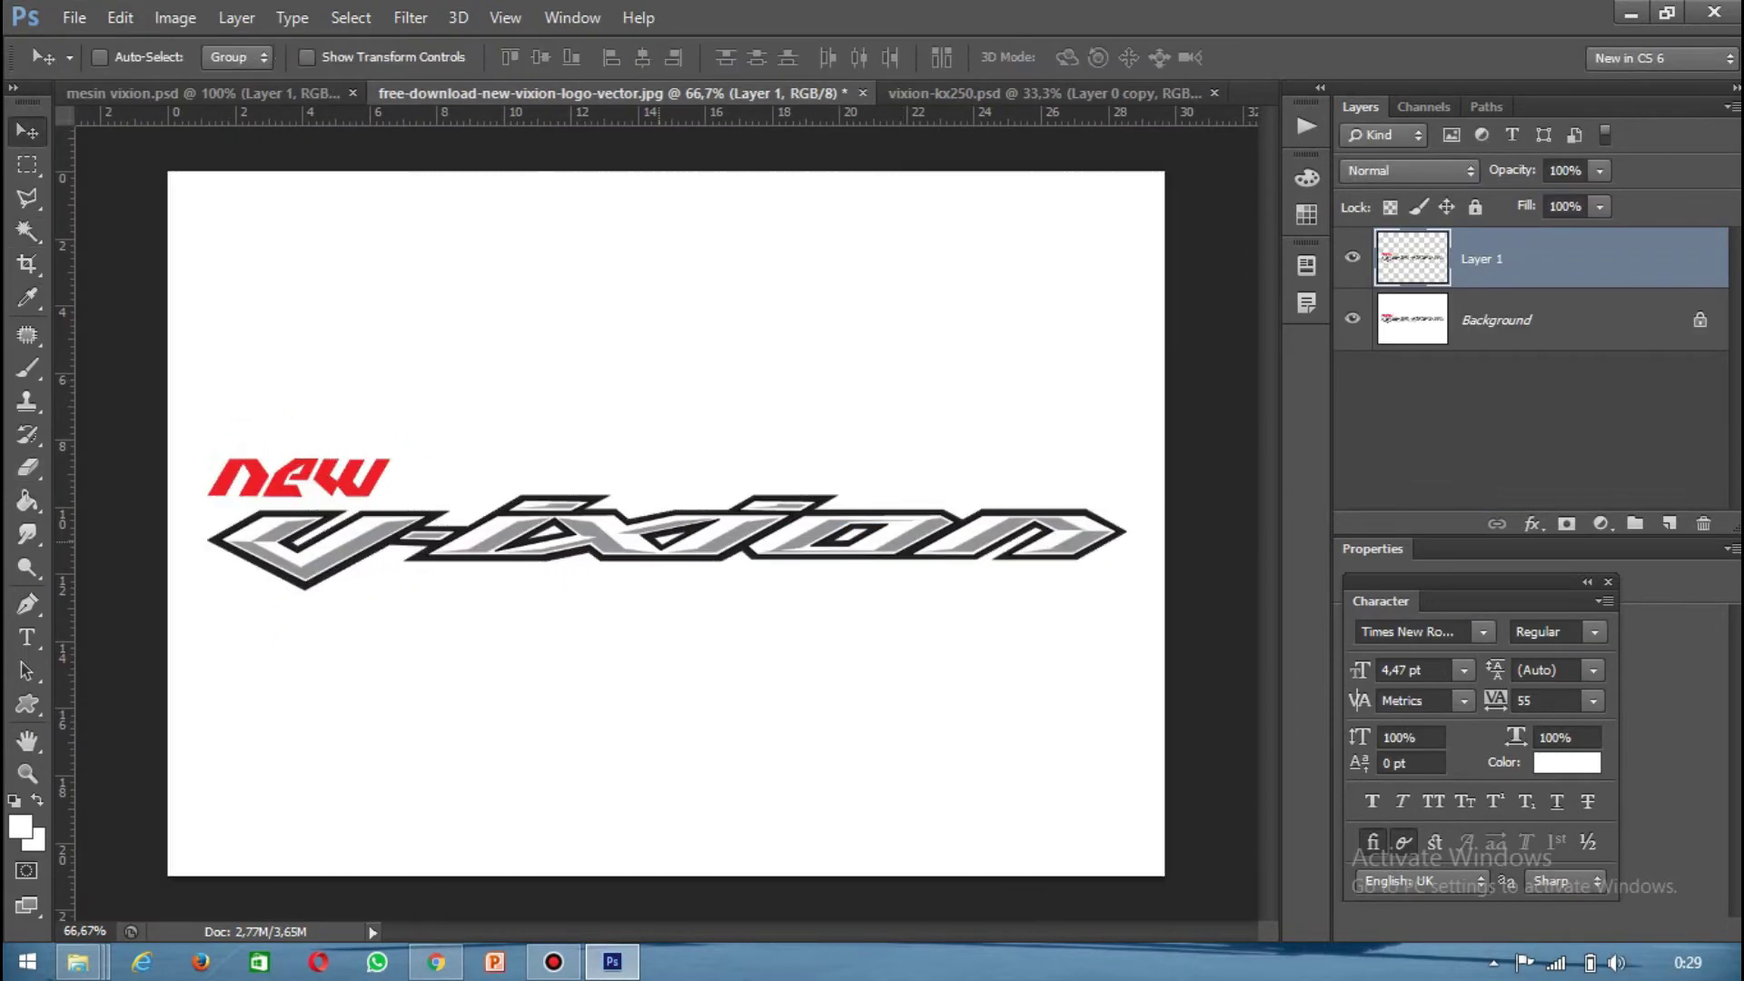
left_click_drag(663, 536, 627, 736)
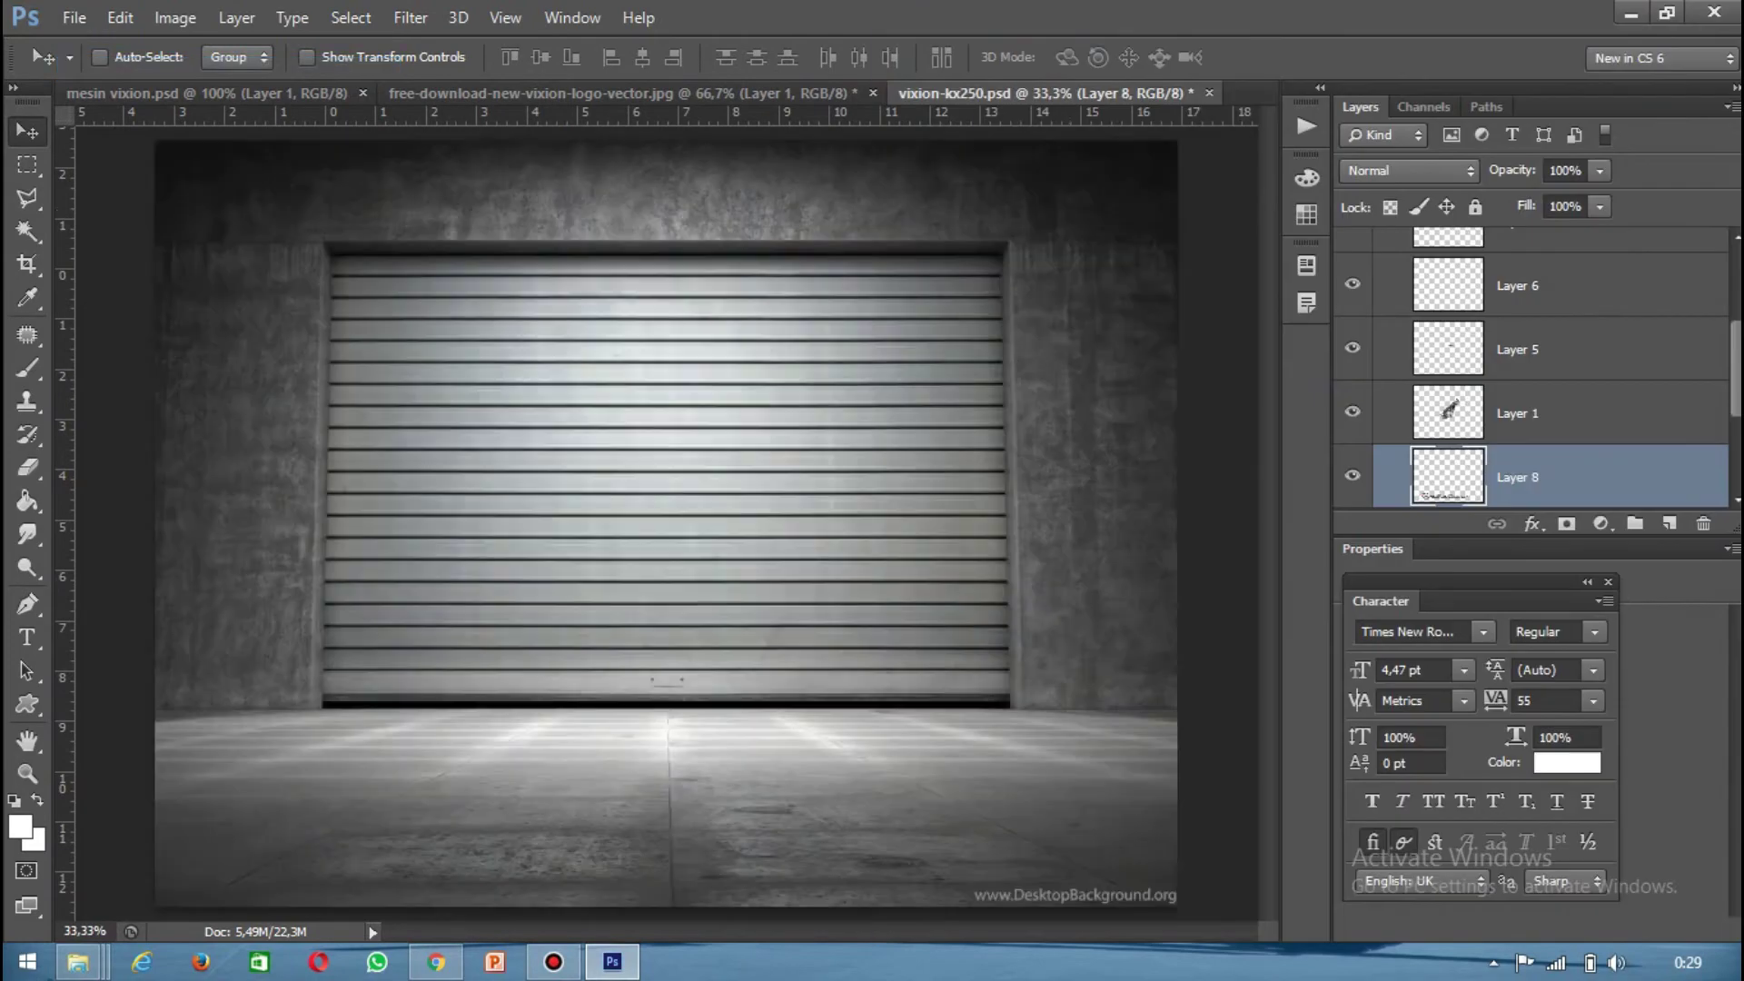
Step: Bring in the garage image, scale it to fill the canvas, and select Layer 10
mouse_move(663, 526)
left_mouse_down()
mouse_move(545, 454)
mouse_move(590, 518)
left_mouse_up()
key("ctrl+t")
left_click_drag(896, 740, 1023, 809)
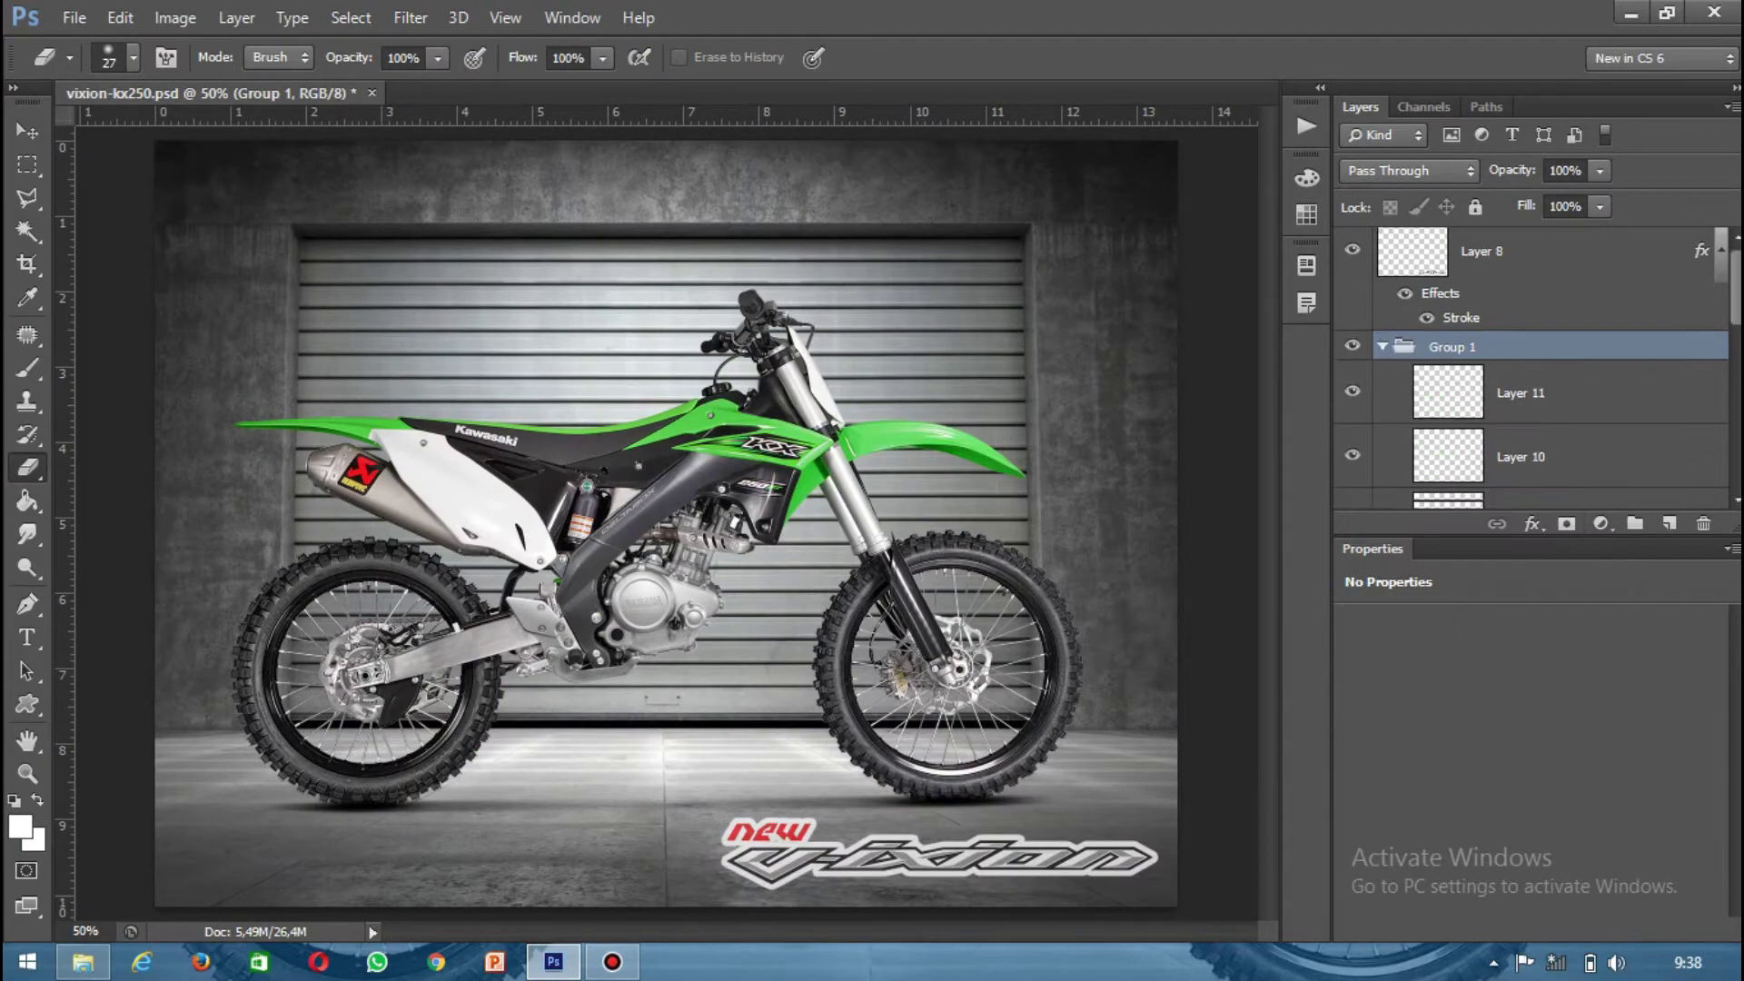
key("ctrl+1")
scroll(666, 523, "right", 5)
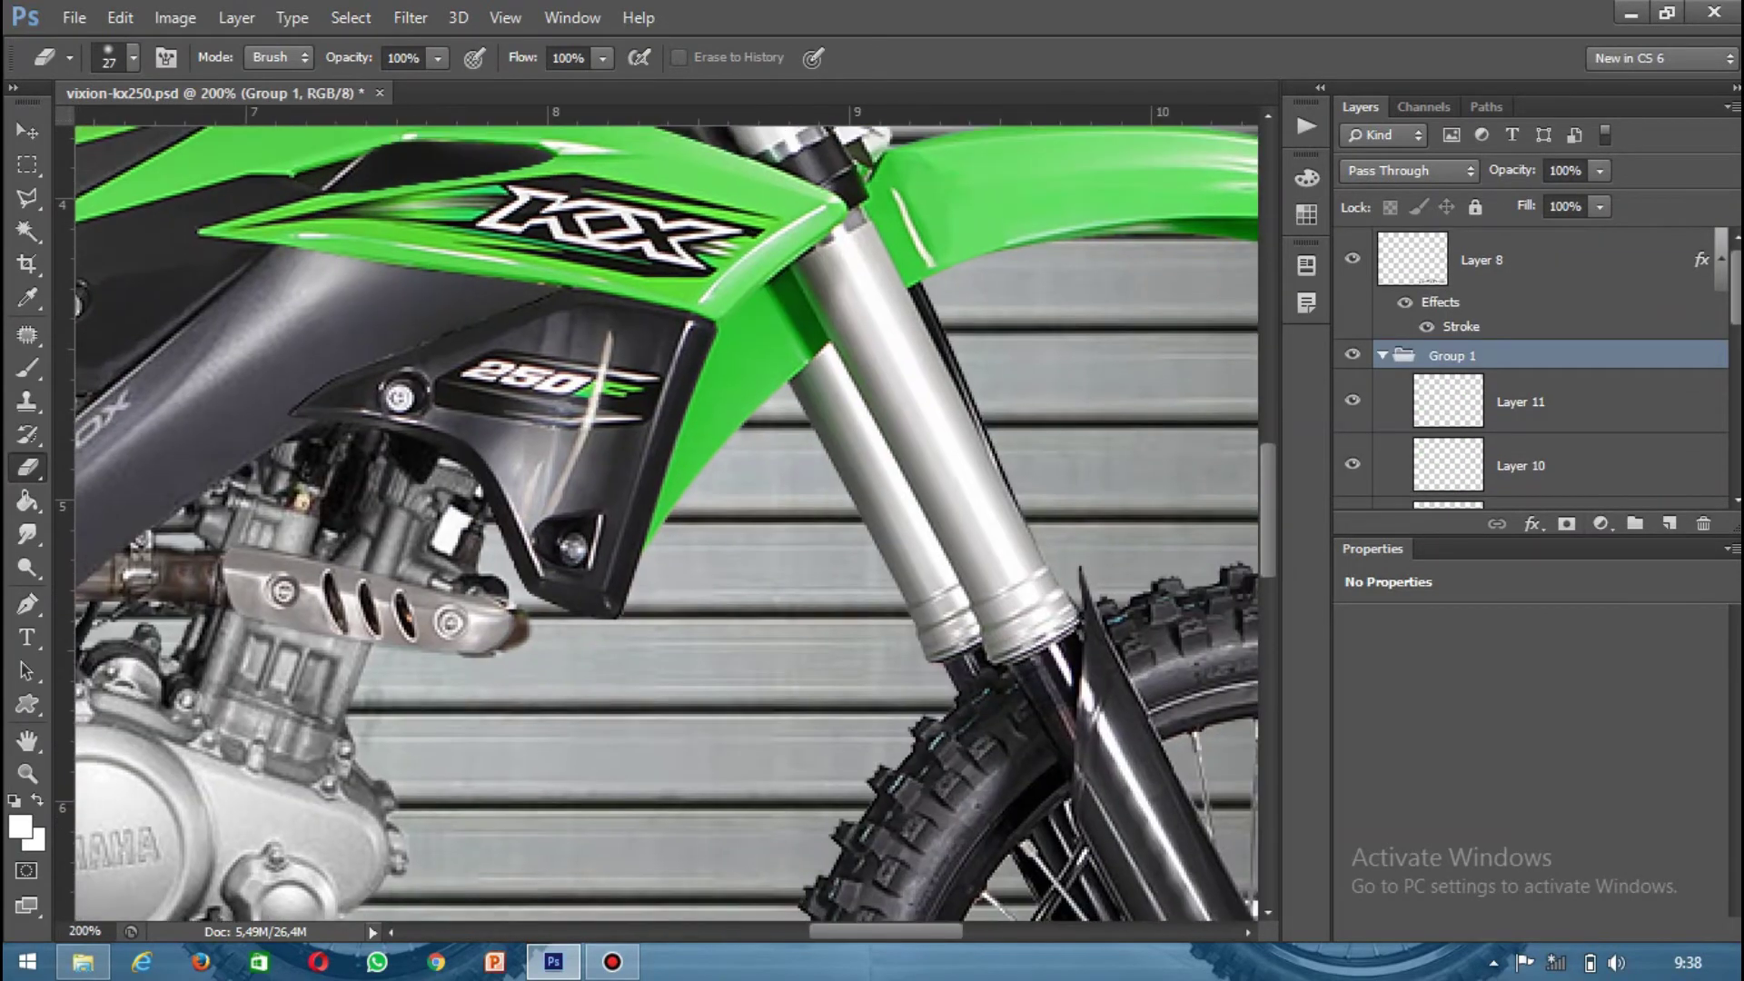
scroll(665, 522, "up", 2)
scroll(666, 522, "up", 2)
left_click(1519, 465)
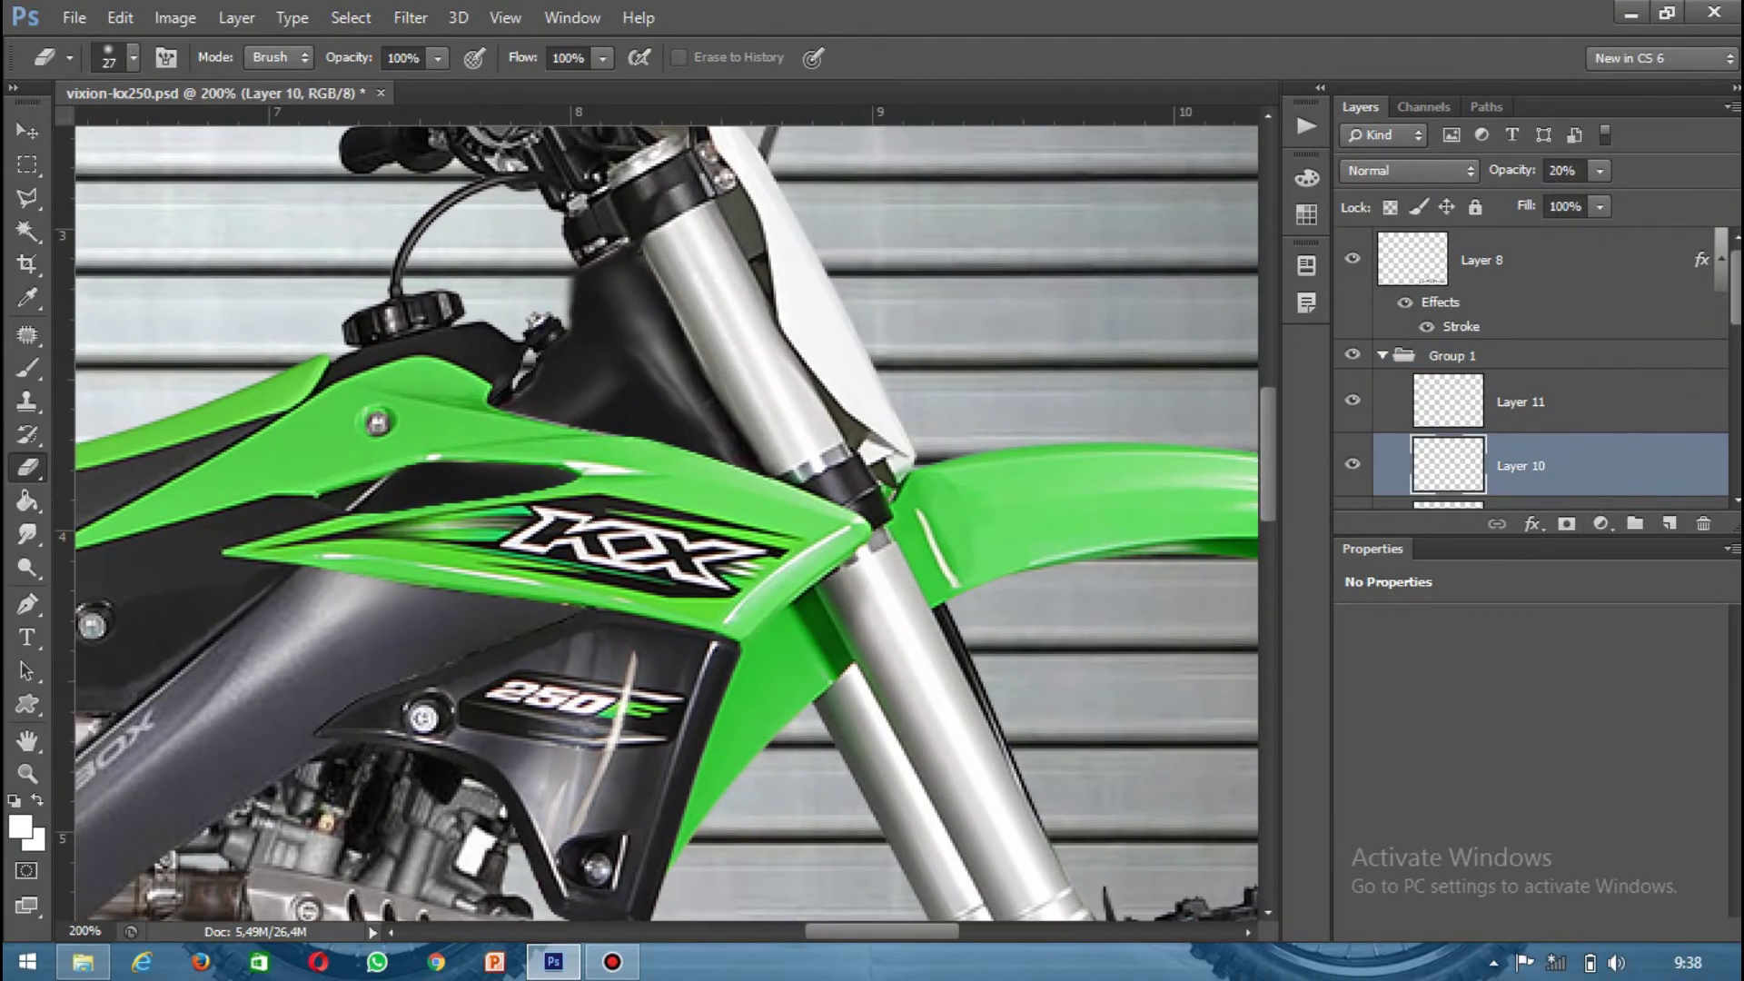
key("ctrl+minus")
key("ctrl+minus")
key("ctrl+minus")
key("ctrl+minus")
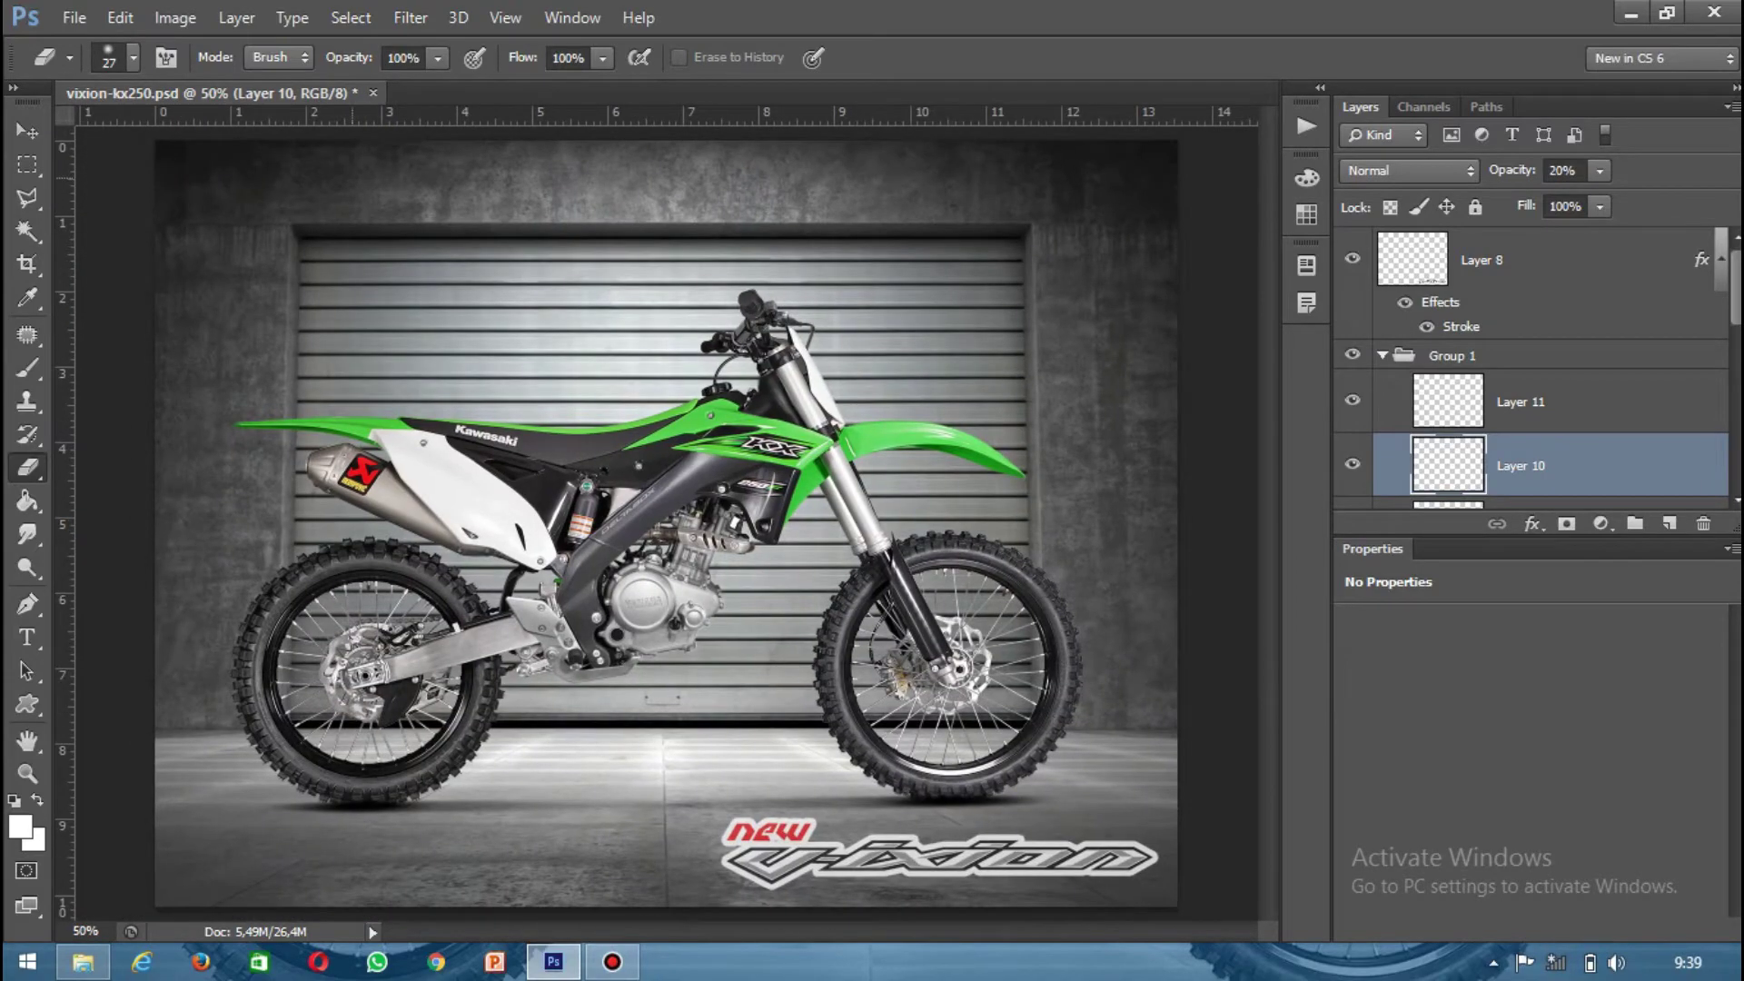
Step: Start a Save As with JPEG chosen as the format
left_click(74, 17)
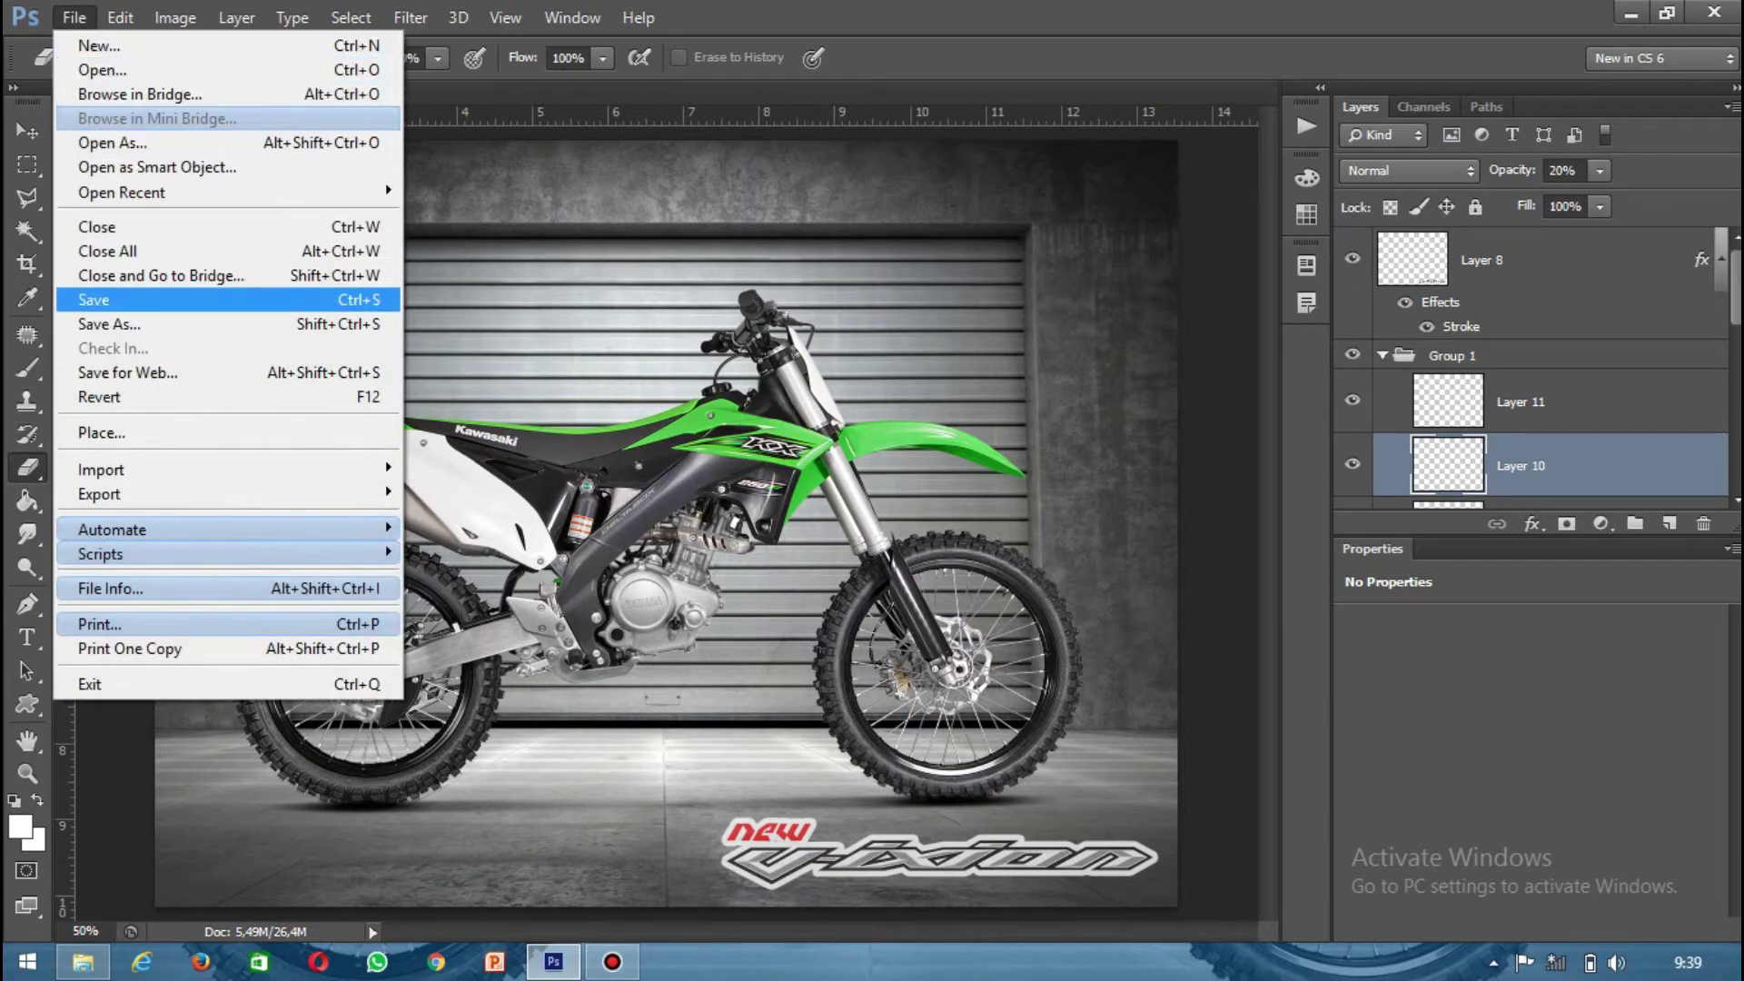
left_click(109, 324)
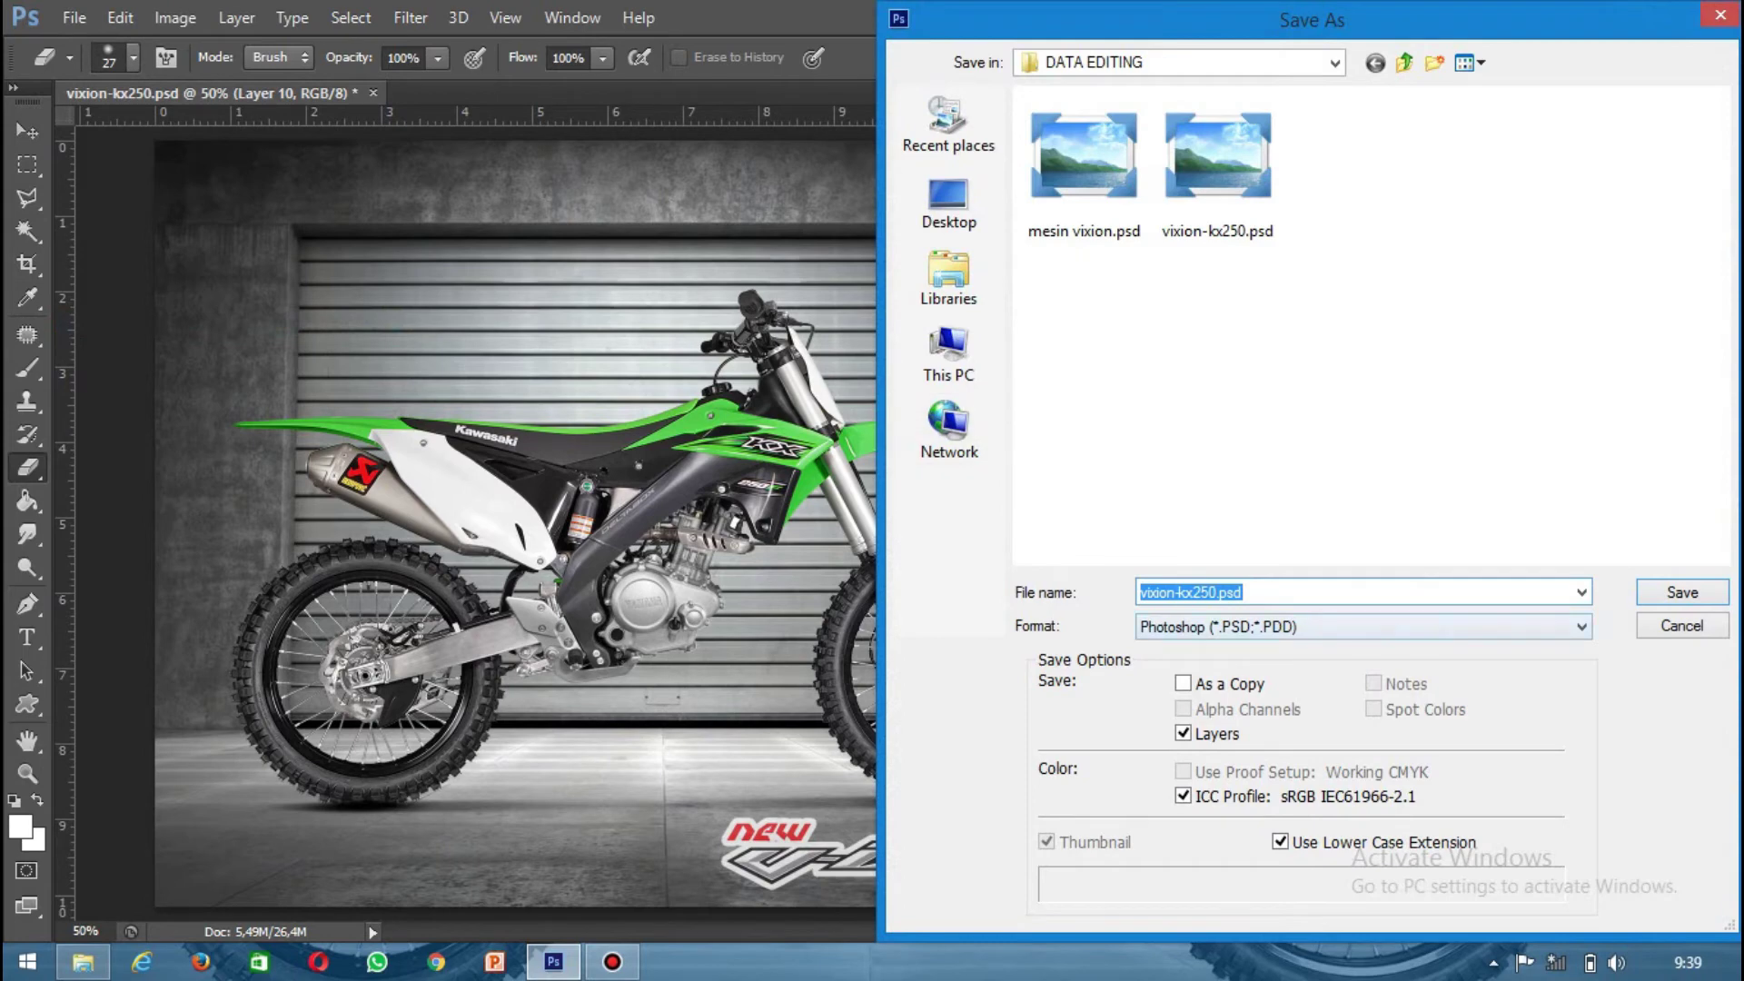
key("End")
left_click(1362, 627)
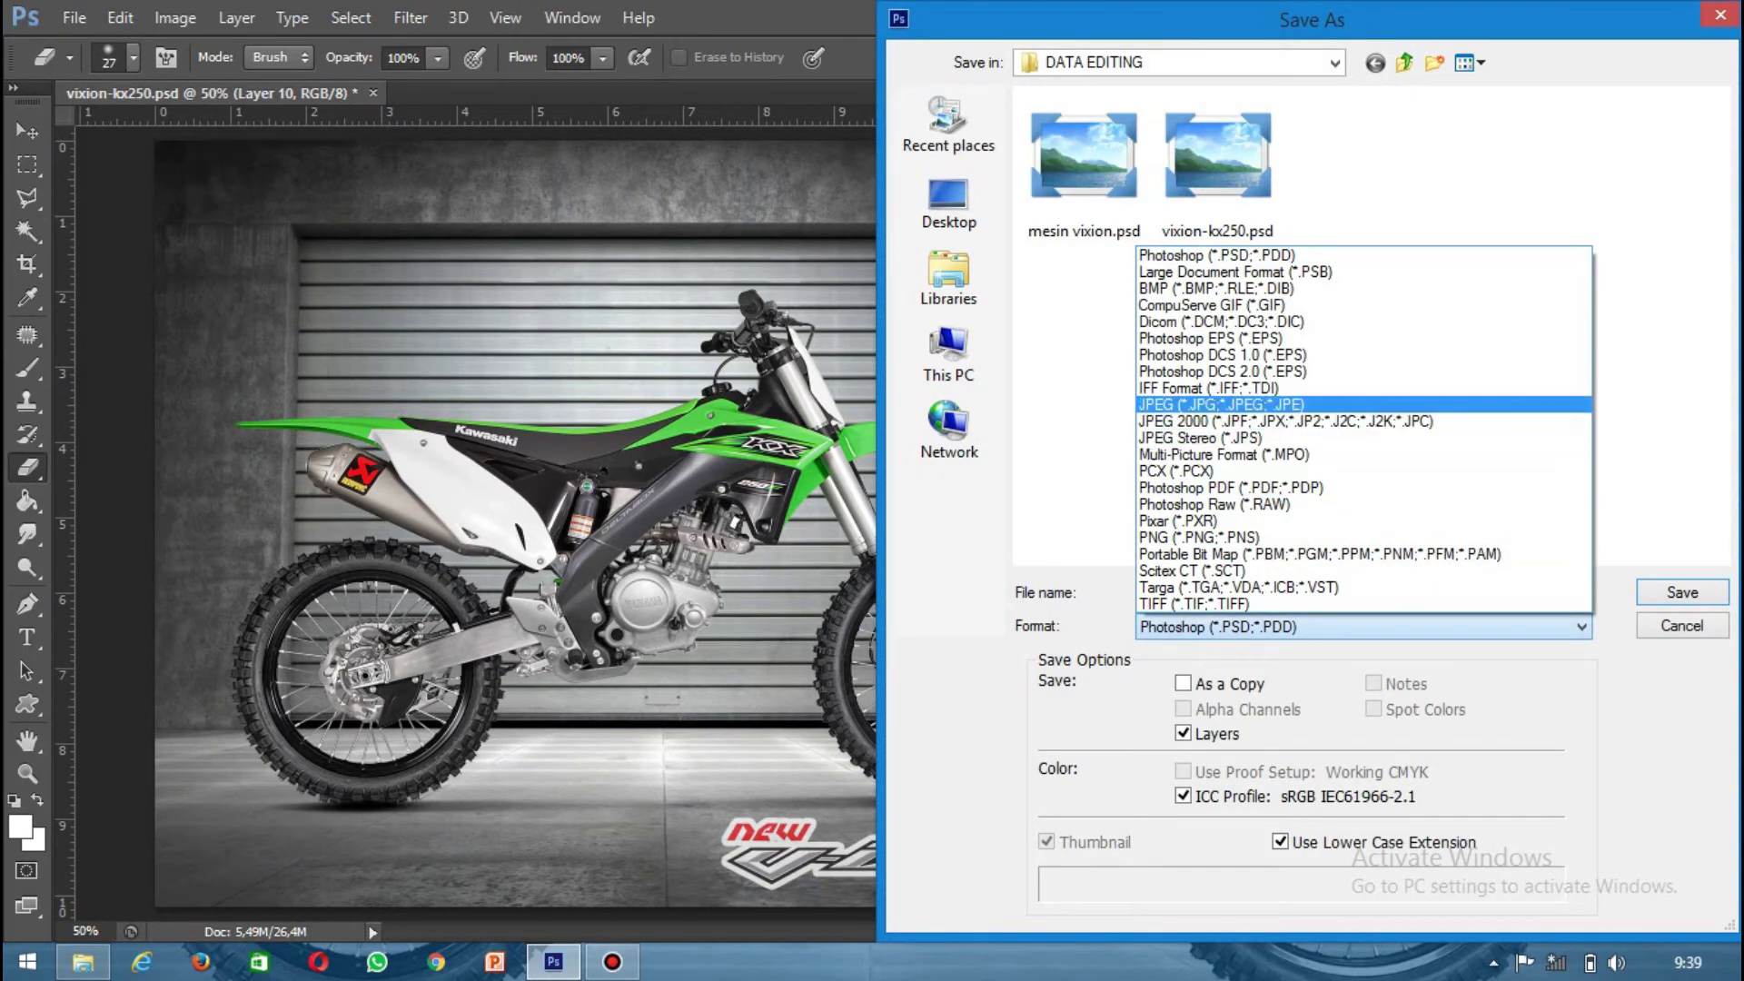
left_click(1222, 405)
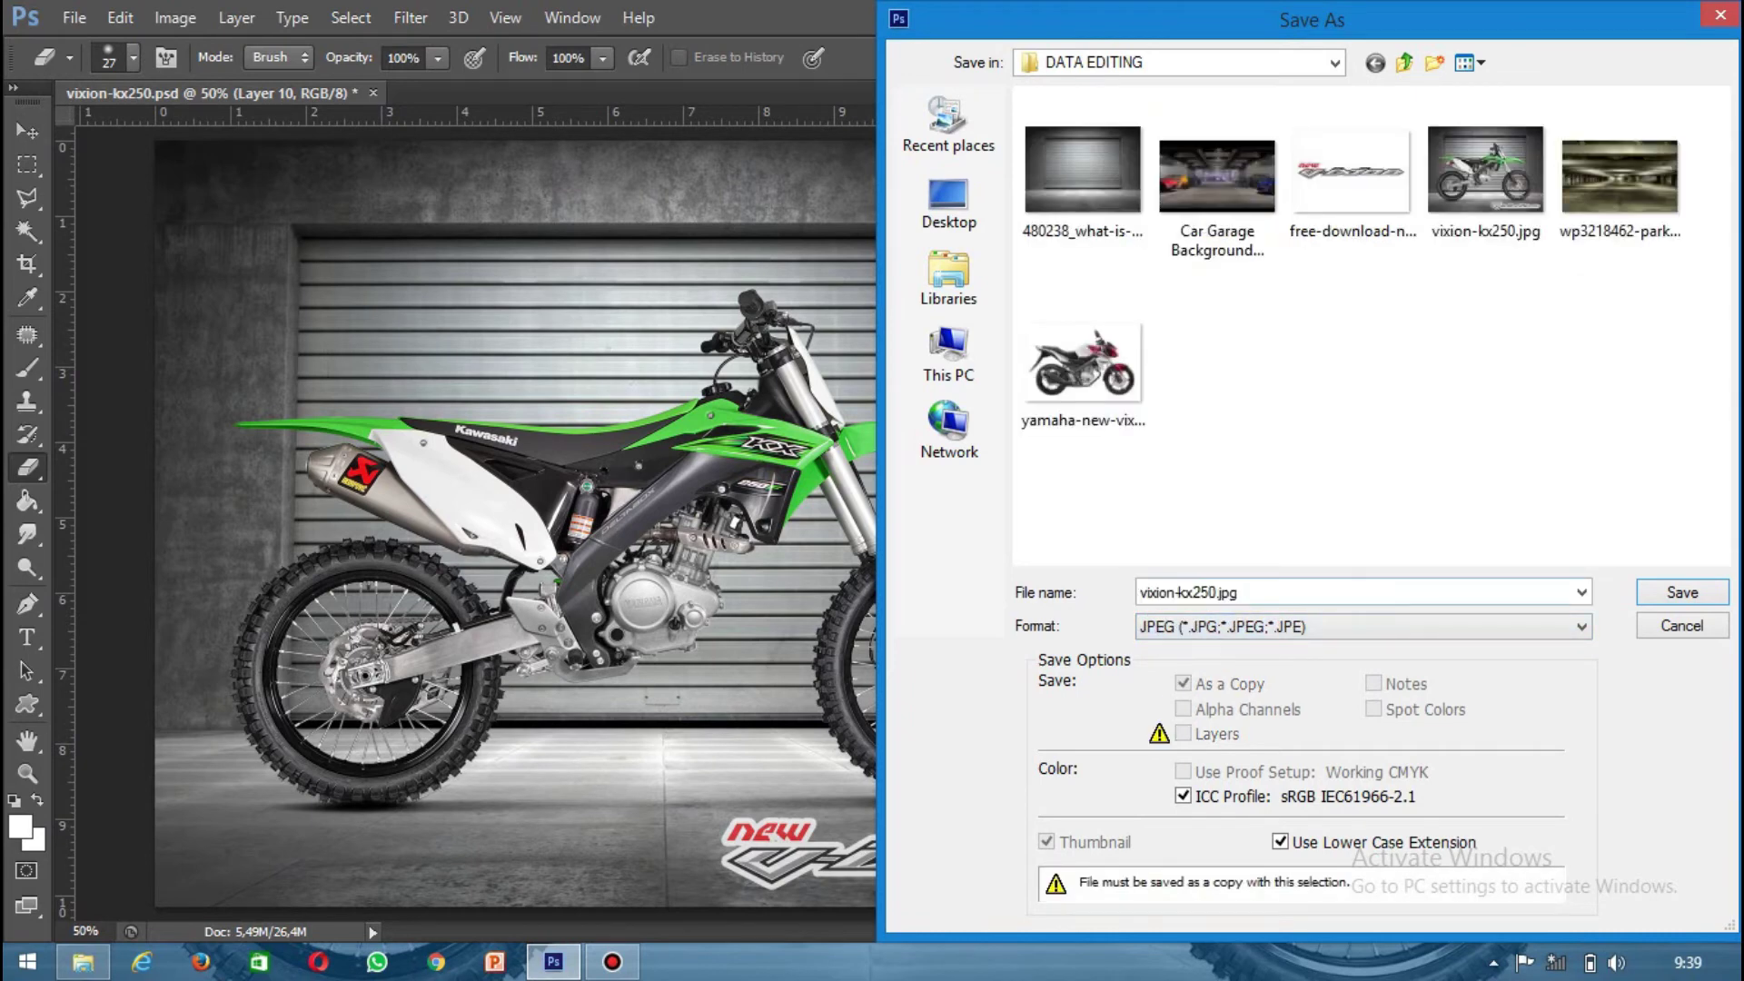
Step: Name the file vixion-kx250ok.jpg and save it at maximum quality 12
key("ctrl+a")
left_click(1217, 592)
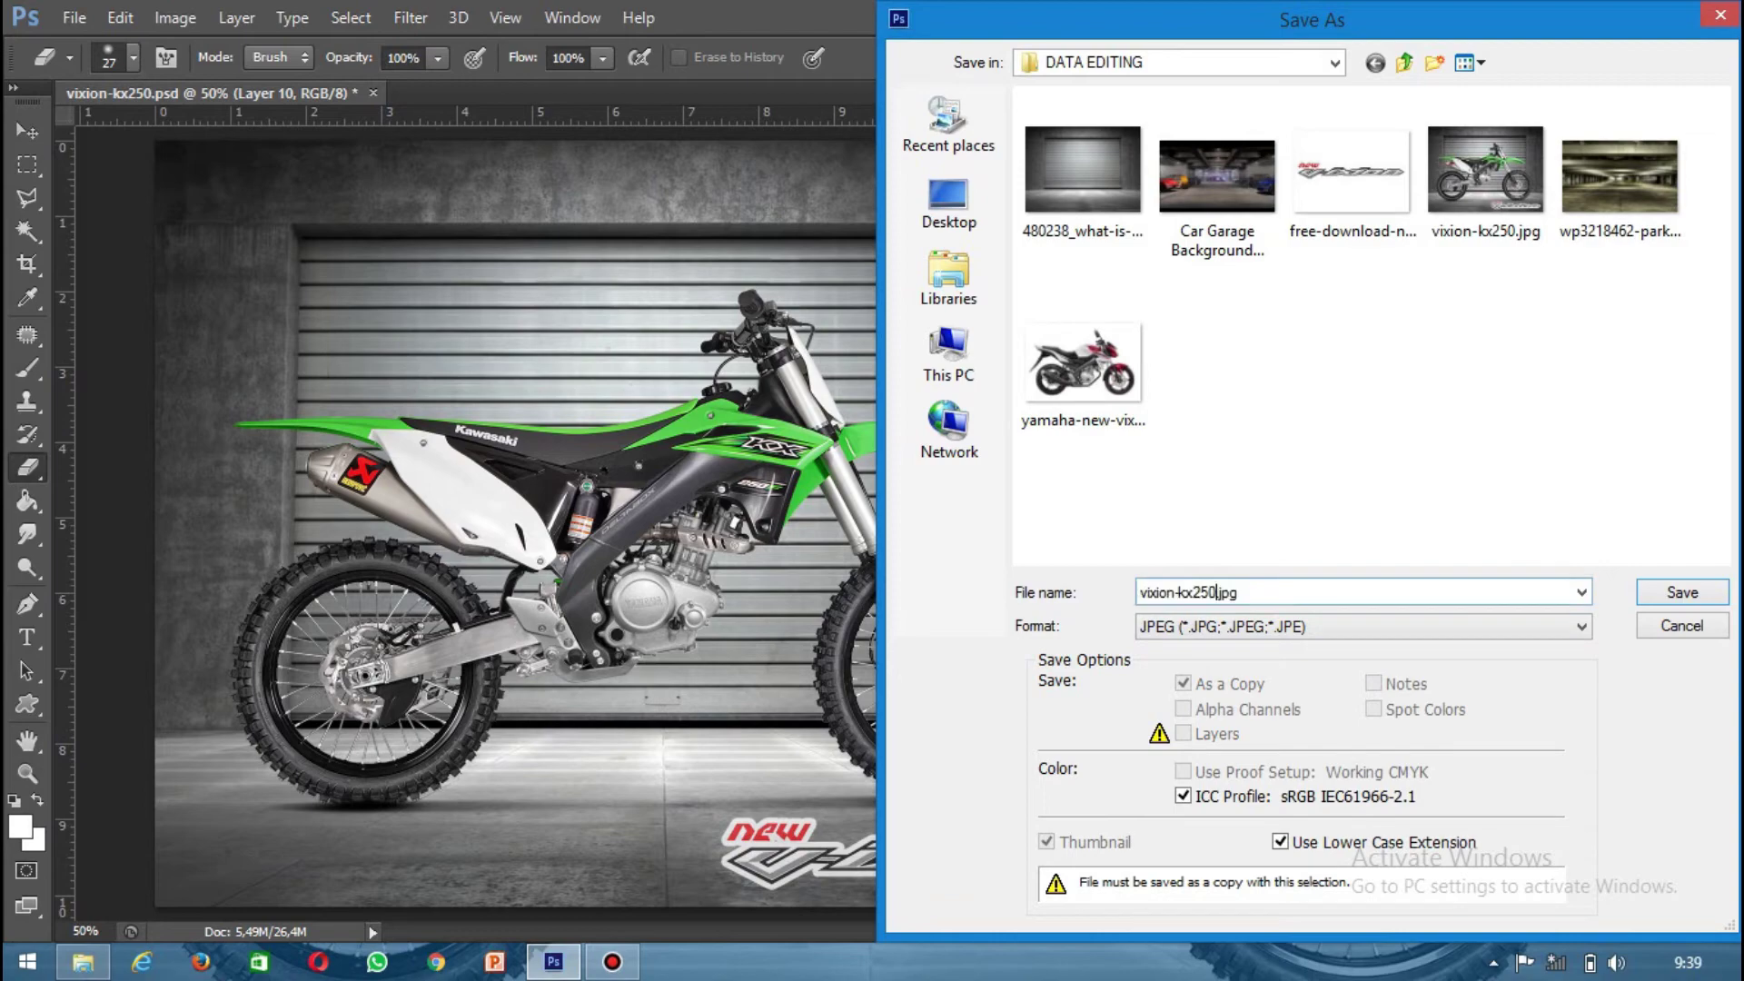
type("ok")
left_click(1683, 592)
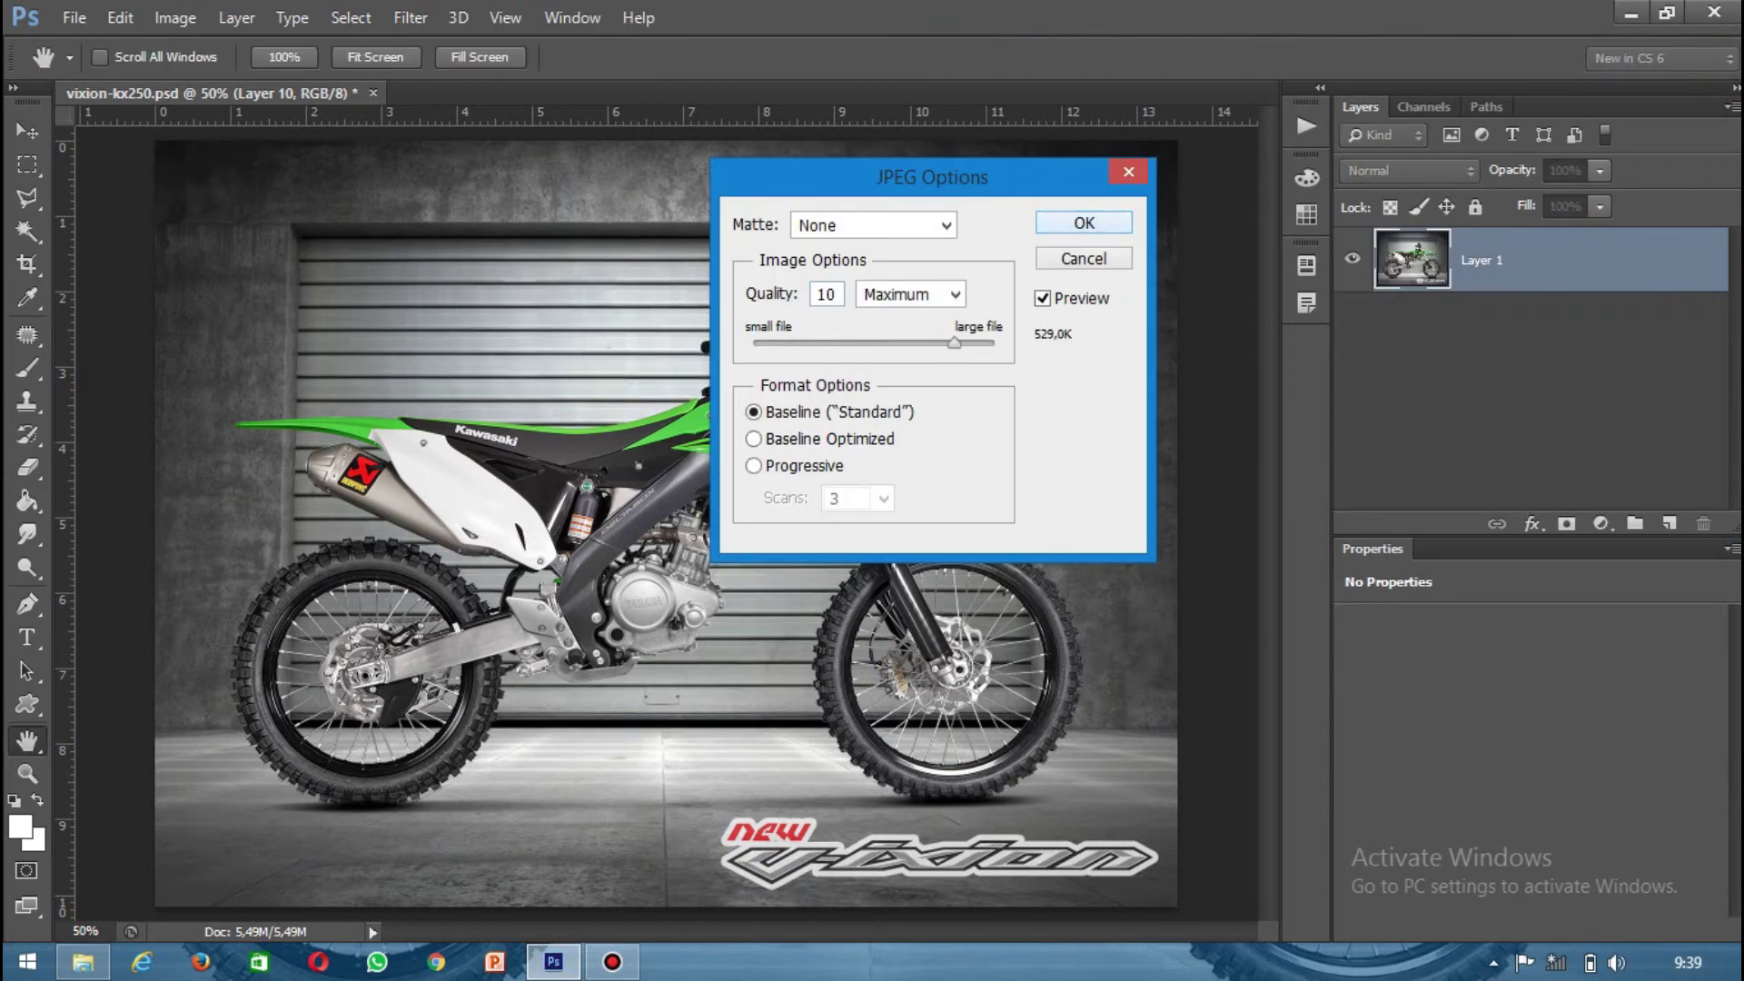
key("Up")
key("Up")
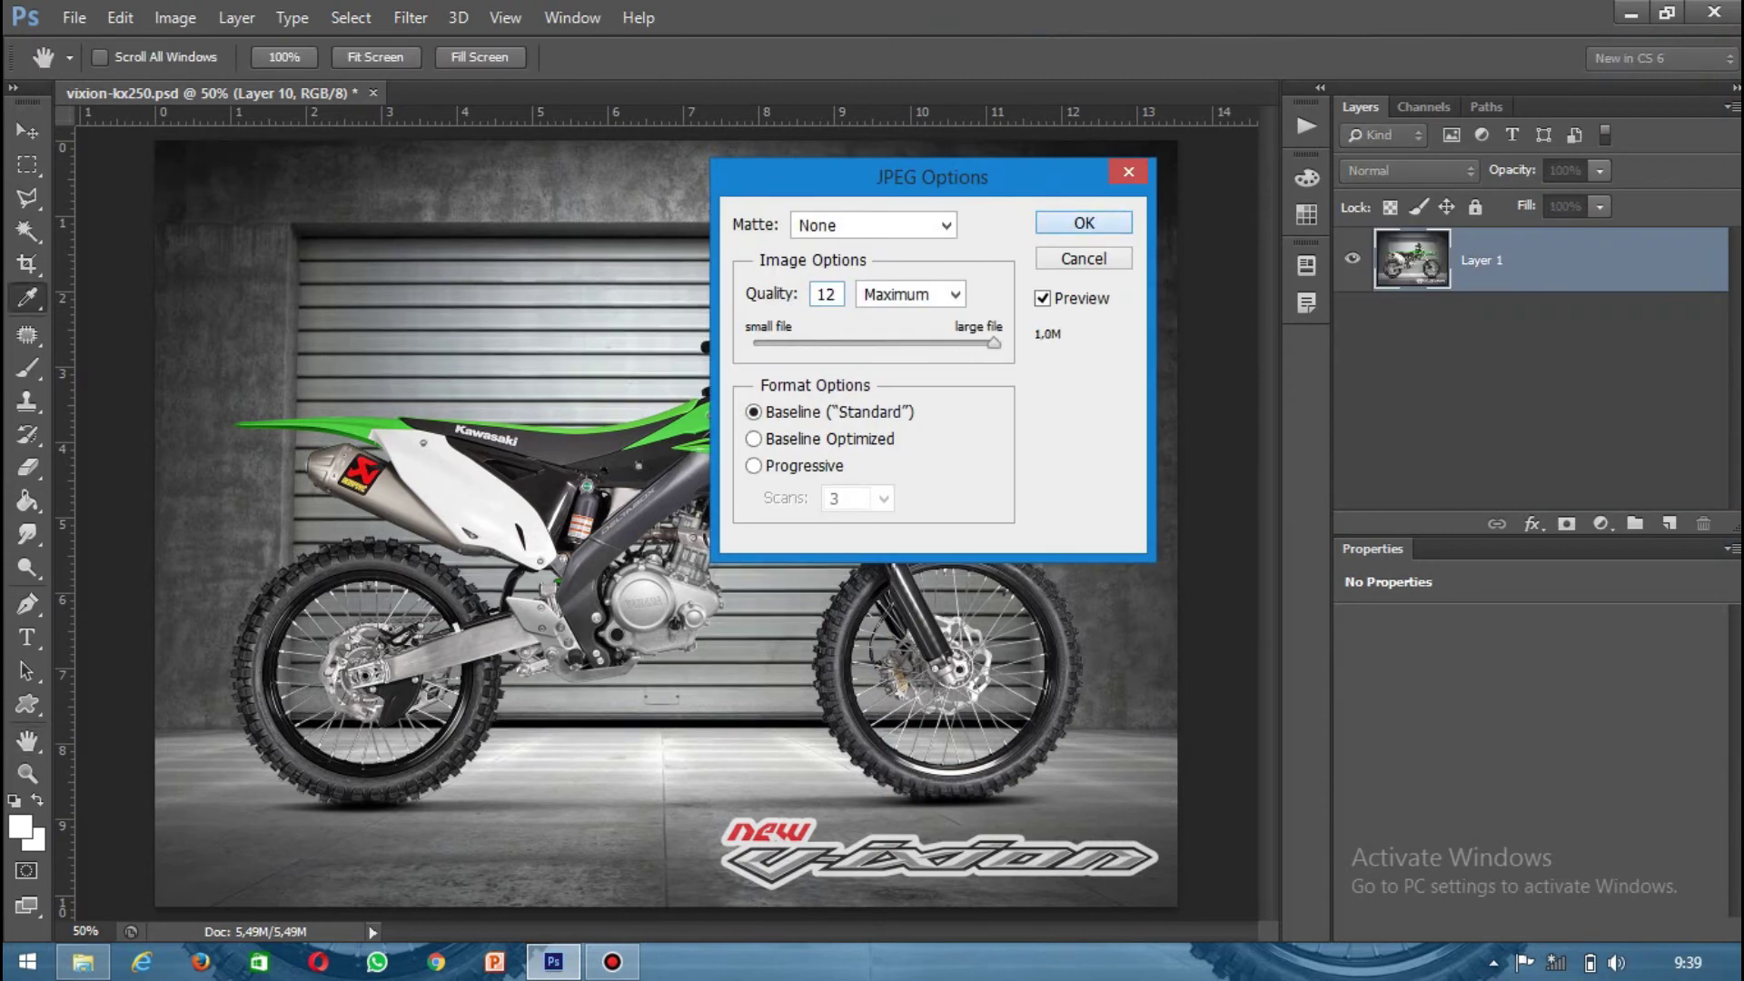
key("Return")
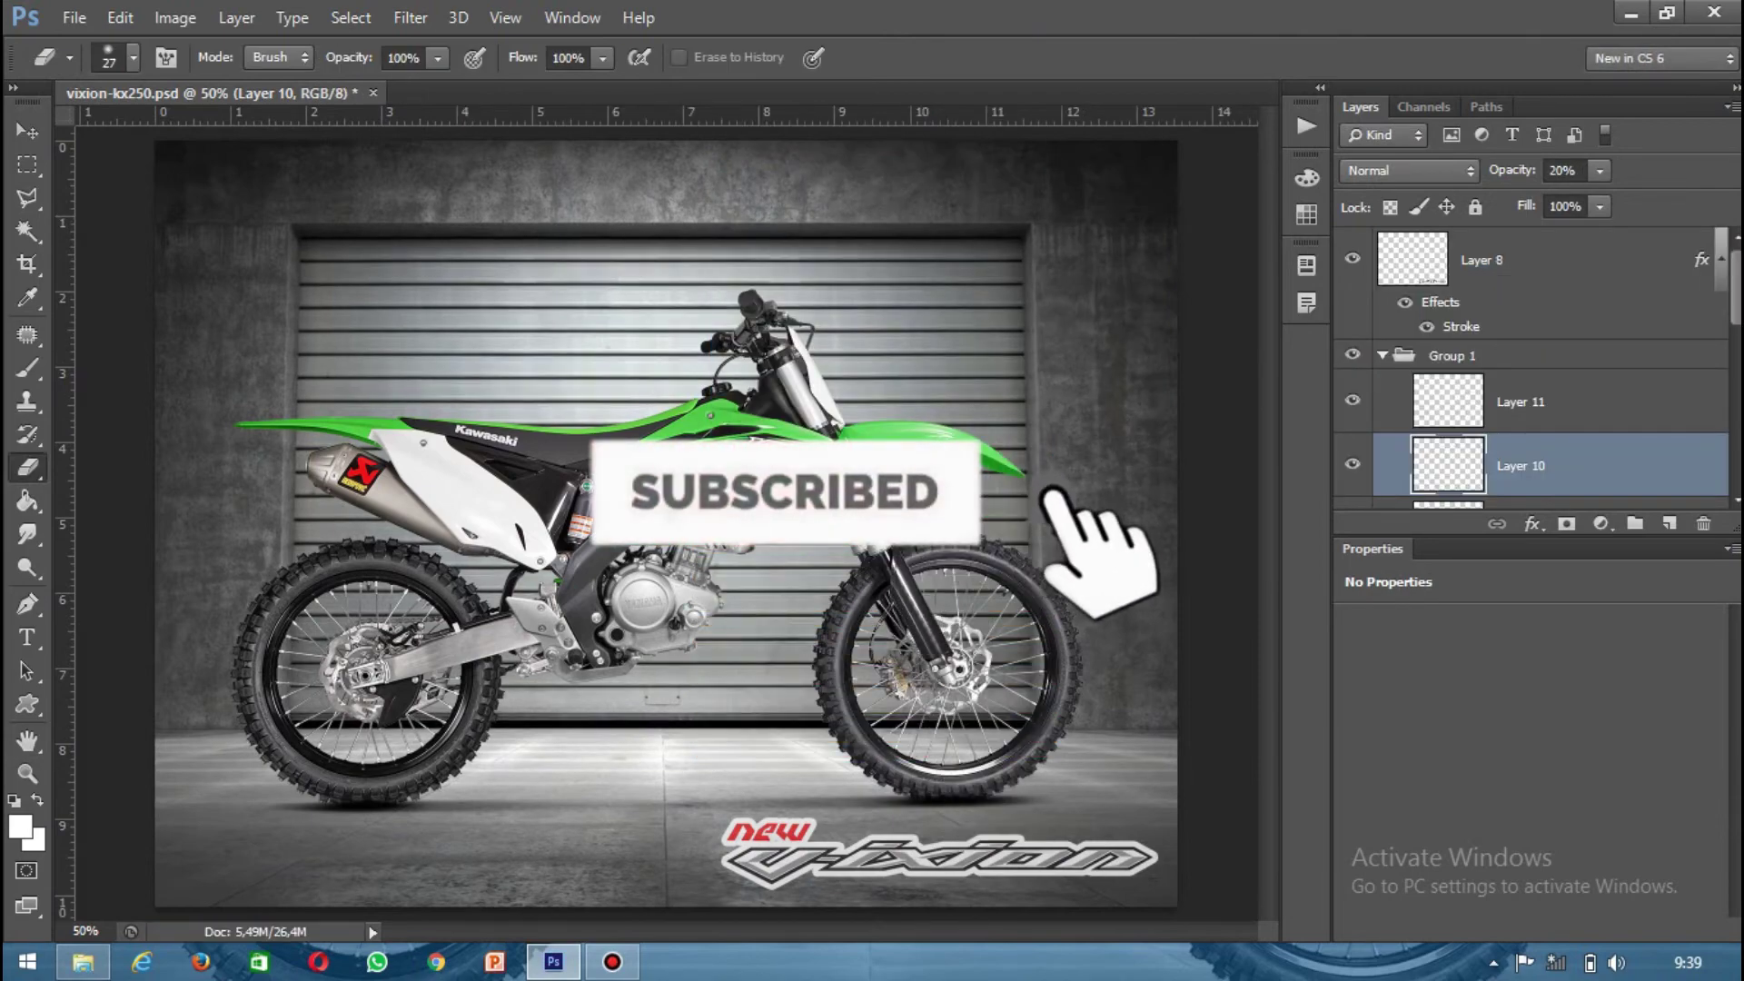
Step: Save the layered vixion-kx250.psd with the File menu's Save command
key("alt+f")
key("Down")
key("Down")
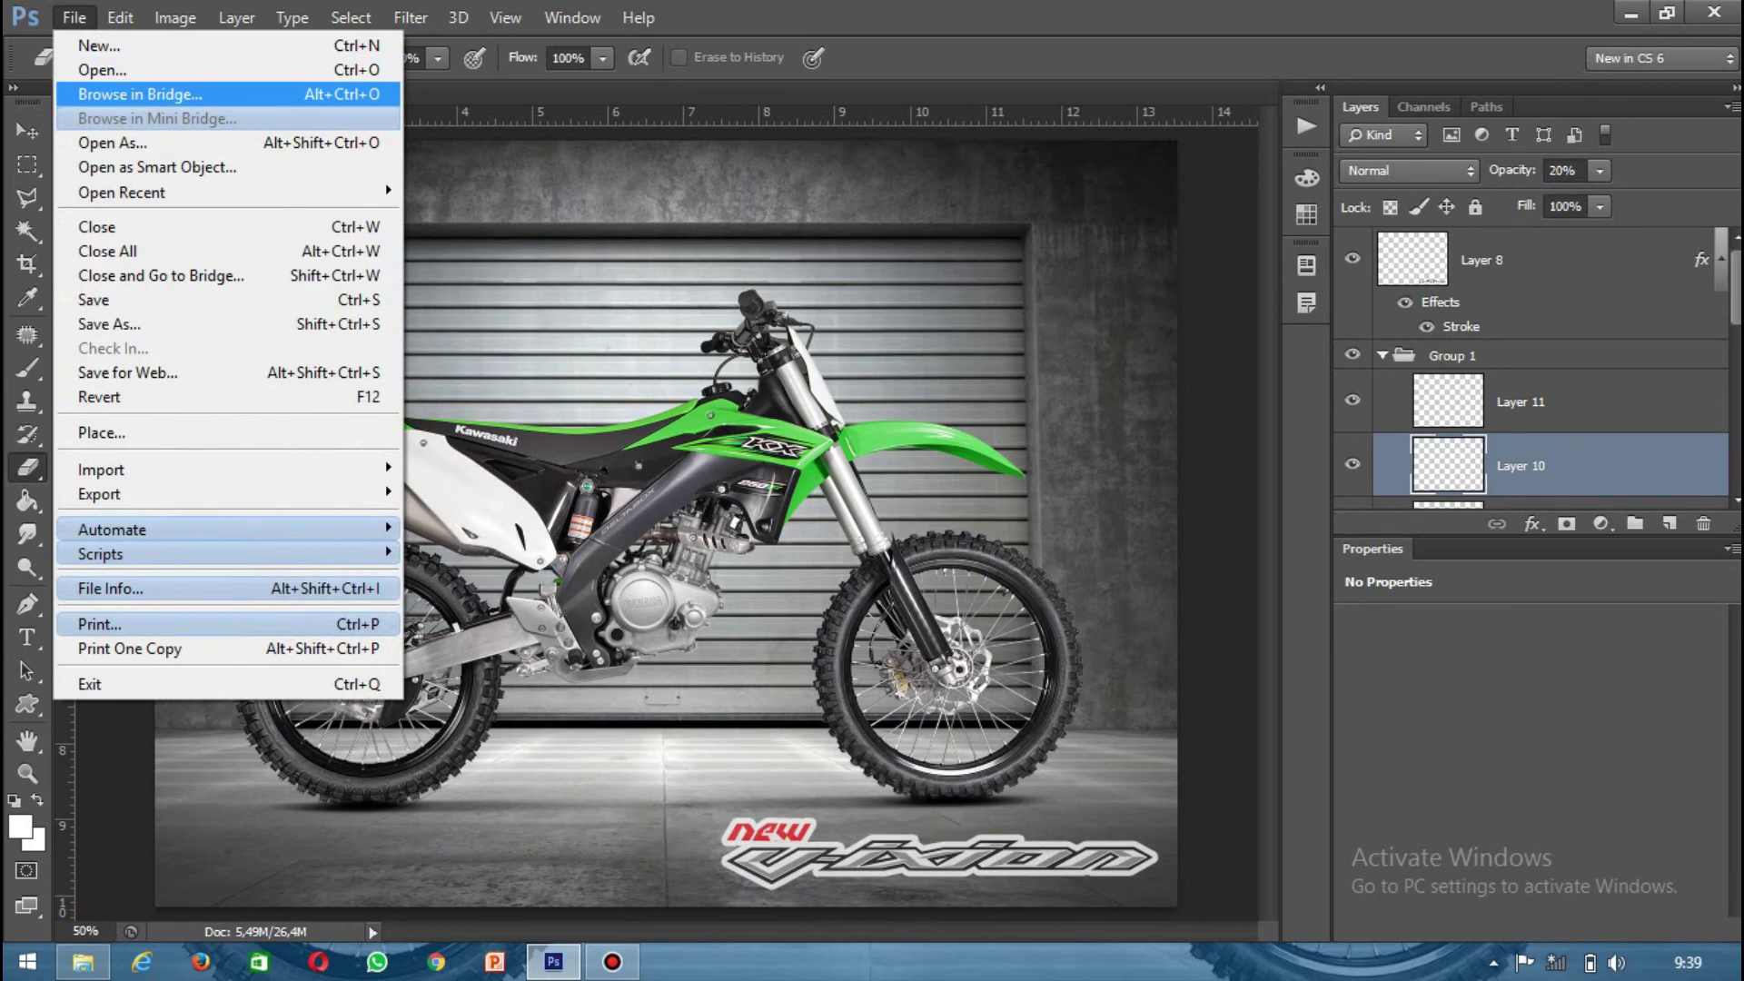
key("Down")
key("Down")
key("Down")
key("Down")
key("Return")
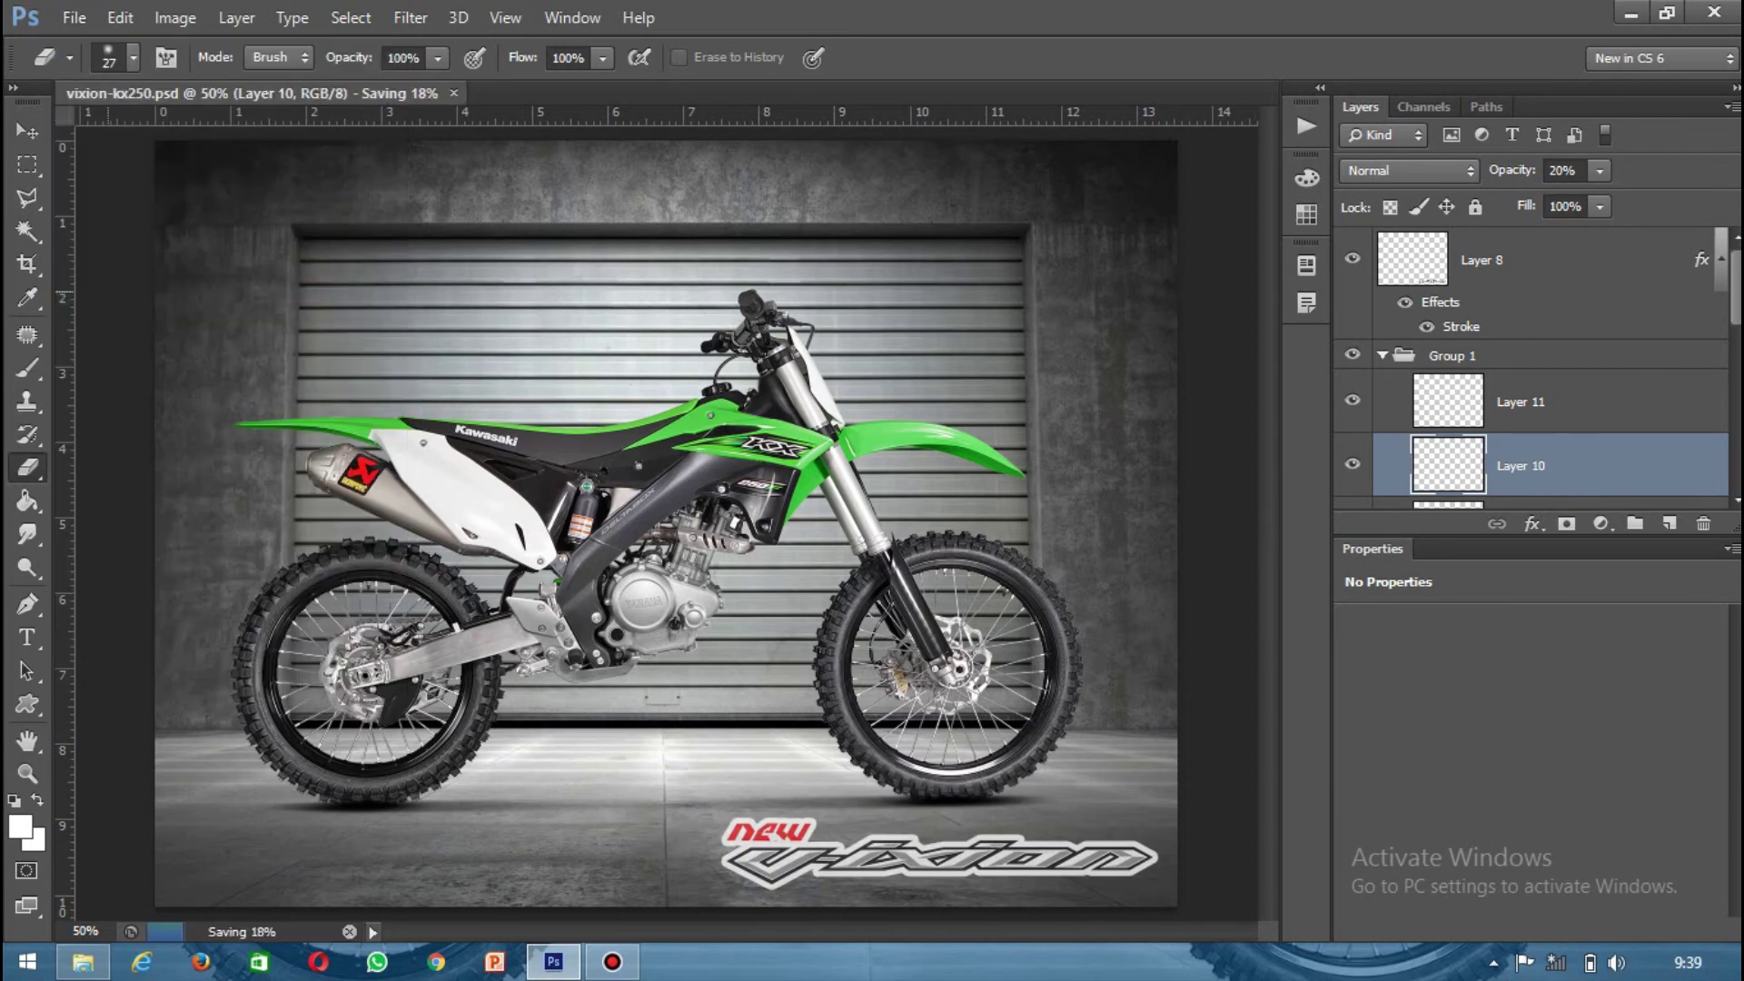